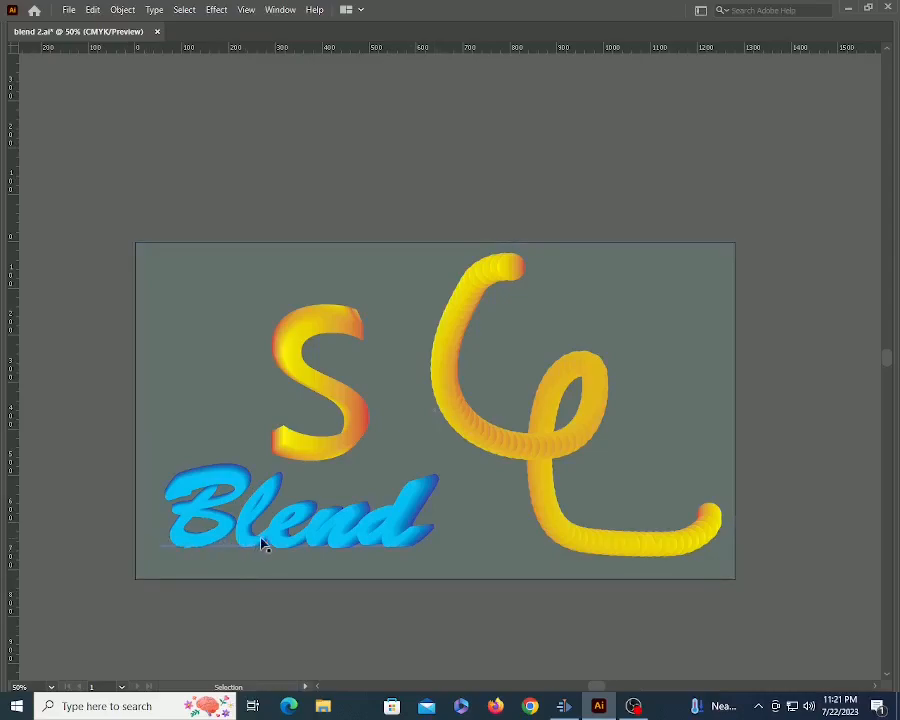
Enlarge the circle at the lower end of the curved yellow tube blend to thicken the tube.
click(560, 458)
click(557, 457)
key(z)
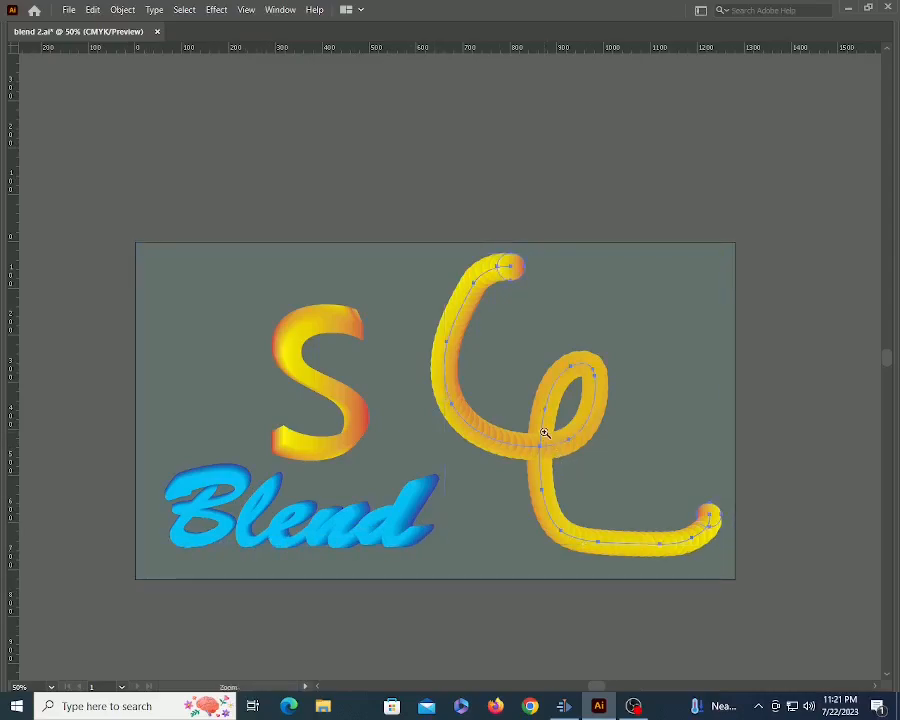
click(544, 432)
click(544, 432)
click(544, 432)
drag(434, 418, 553, 473)
key(a)
key(v)
key(a)
click(793, 373)
click(688, 397)
key(v)
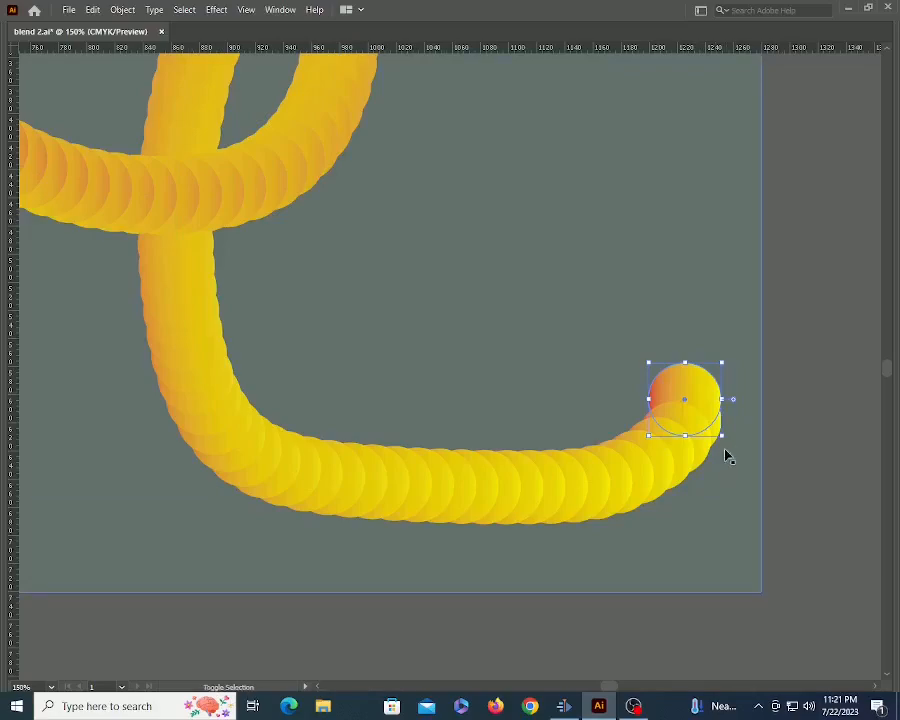
drag(724, 438, 743, 458)
Move the yellow S blend up and to the left on the artboard.
key(z)
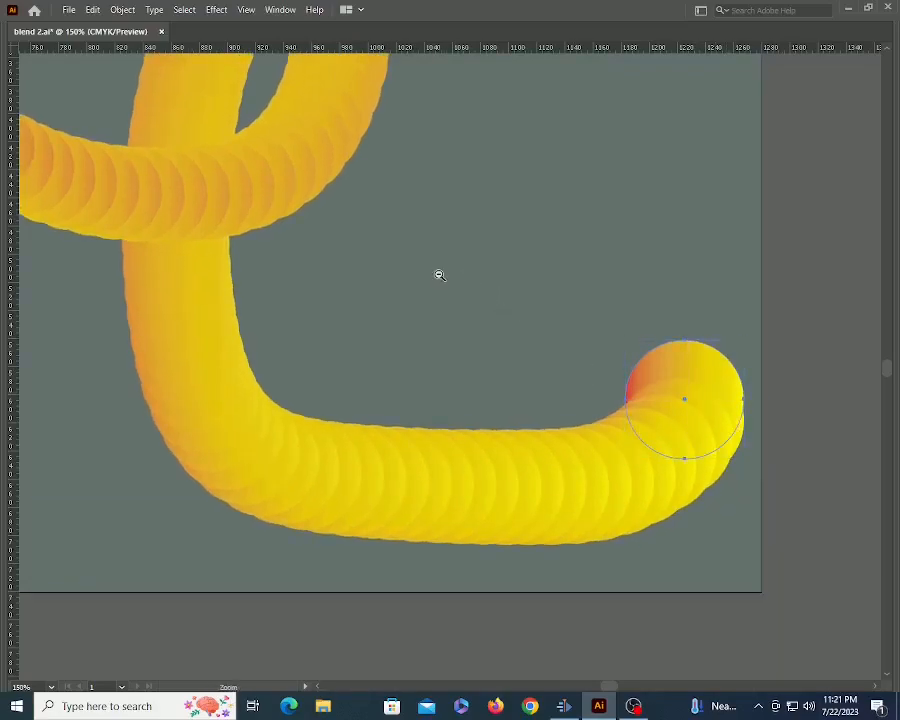
alt+click(437, 278)
alt+click(436, 280)
alt+click(436, 280)
key(space)
drag(437, 280, 607, 273)
key(v)
click(294, 325)
drag(294, 325, 238, 292)
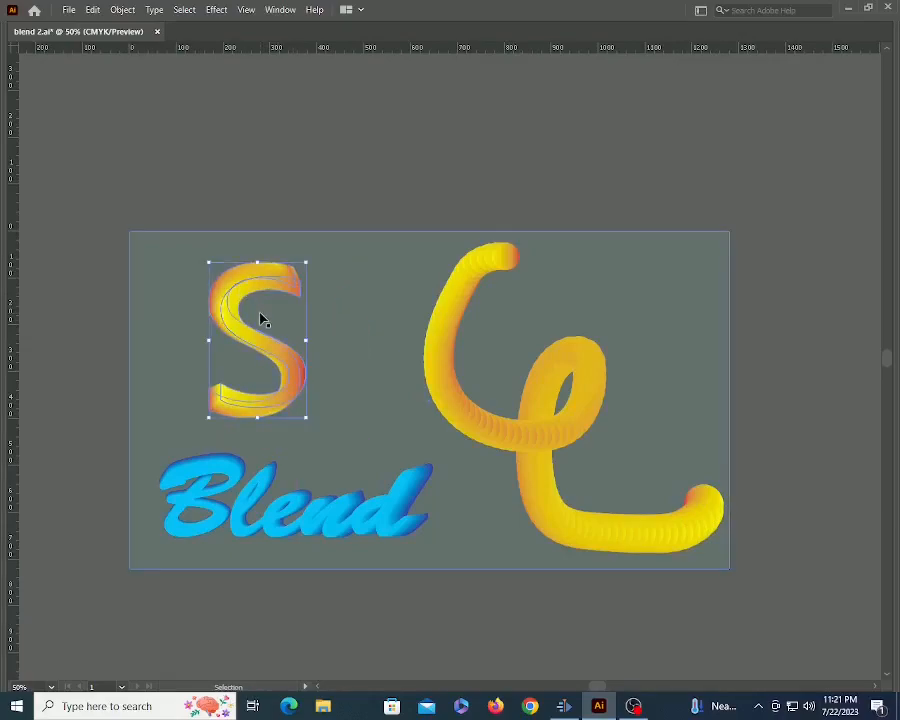
click(249, 209)
Shift only the front S shape of the S blend down and to the left.
key(z)
click(255, 302)
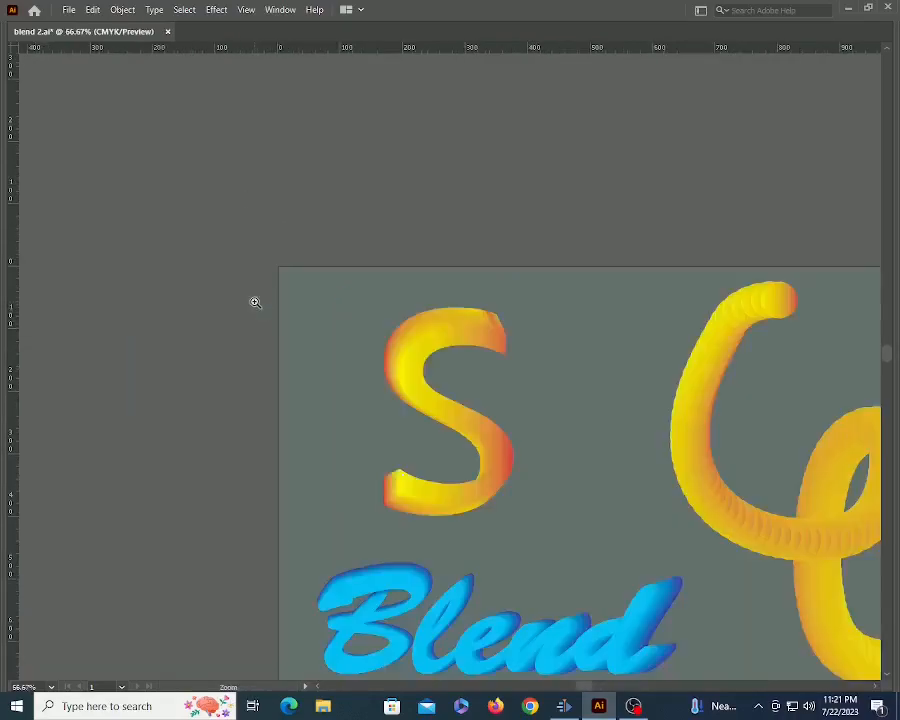
click(253, 305)
key(space)
drag(247, 312, 2, 247)
key(a)
click(249, 323)
key(v)
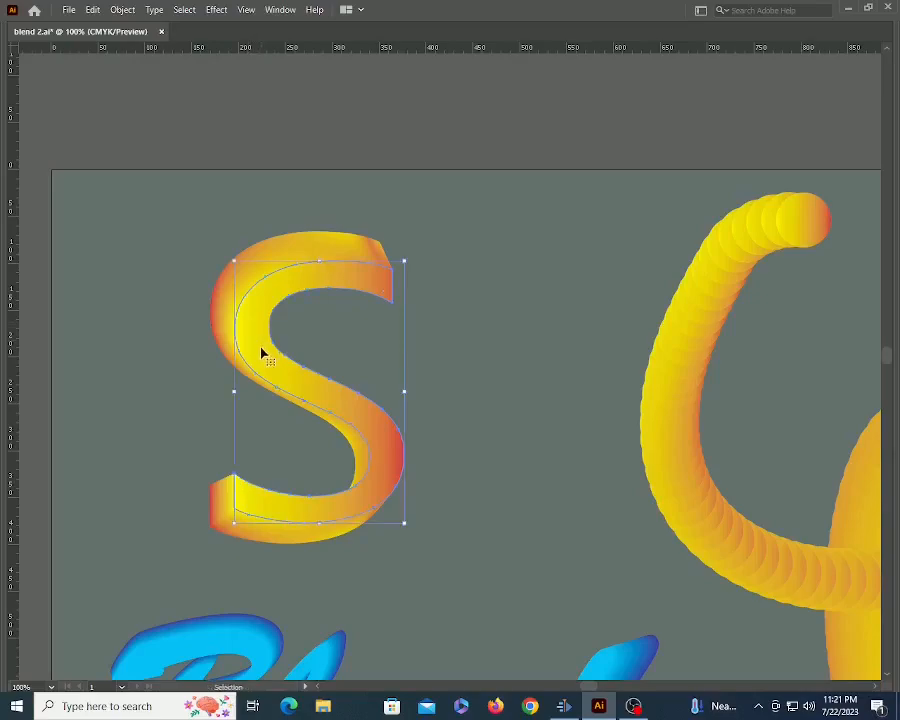
drag(262, 352, 231, 388)
Try to move the front of the blue Blend lettering down and to the right, then undo the shape moves.
key(z)
alt+click(396, 376)
alt+click(396, 376)
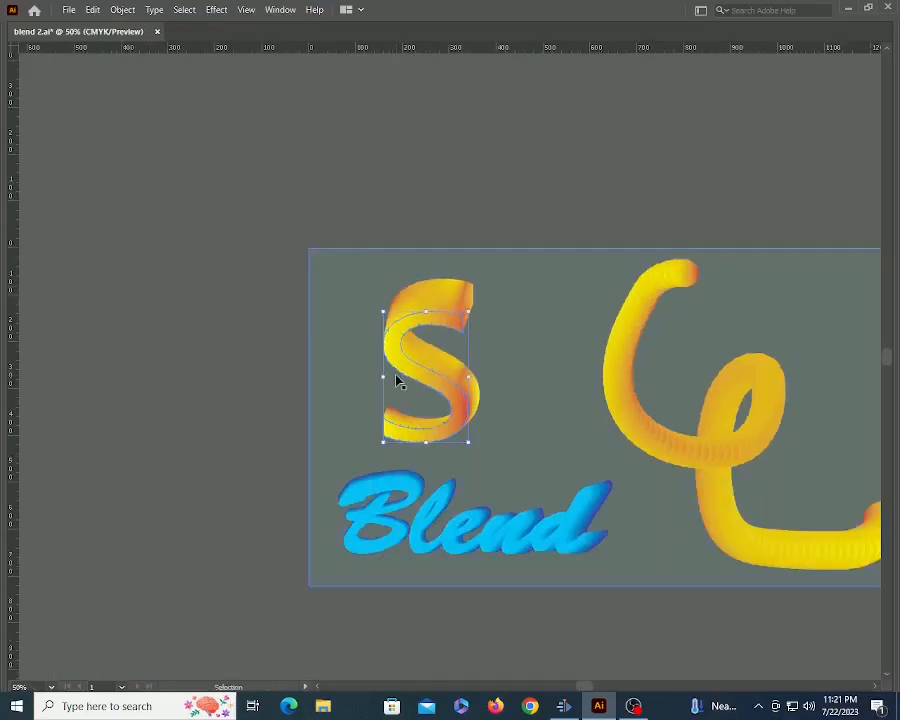
key(v)
click(492, 542)
drag(492, 542, 532, 575)
key(a)
key(ctrl+z)
click(508, 416)
key(z)
alt+click(508, 408)
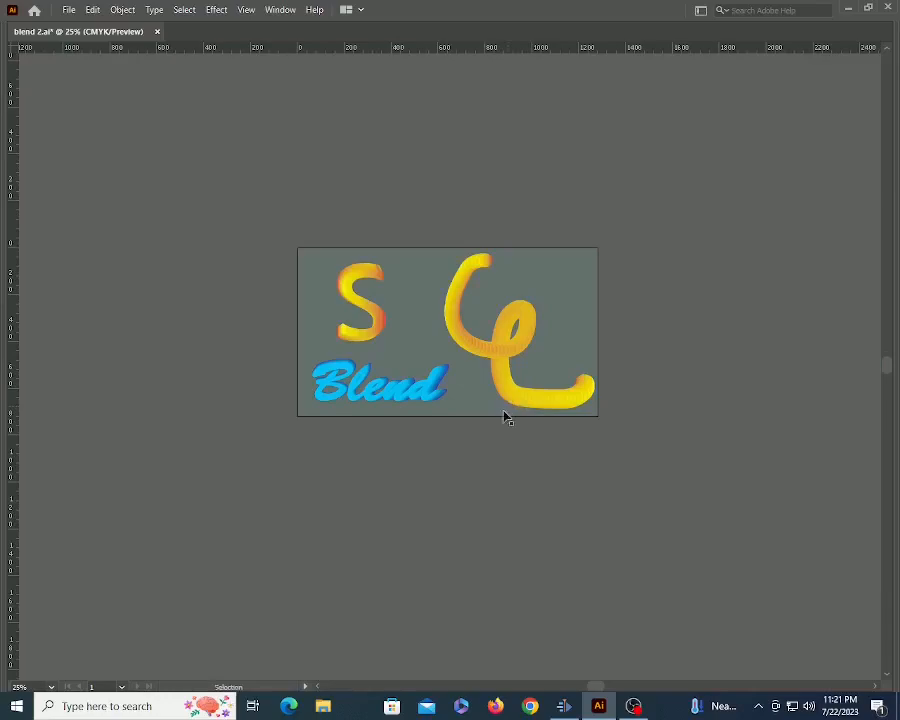
click(507, 397)
click(435, 485)
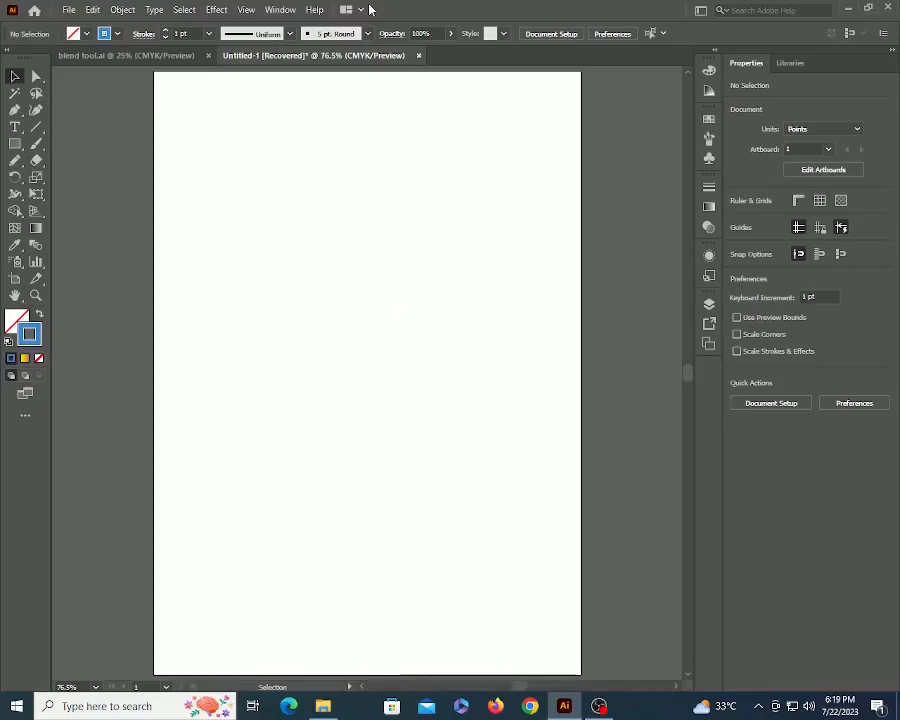
Draw a horizontal line about 355 pt long near the page's upper edge and duplicate it about 251 pt below.
key(backslash)
drag(225, 143, 478, 177)
key(v)
click(421, 166)
drag(421, 143, 421, 323)
Select both horizontal lines and make a blend between them.
drag(323, 80, 442, 396)
click(117, 12)
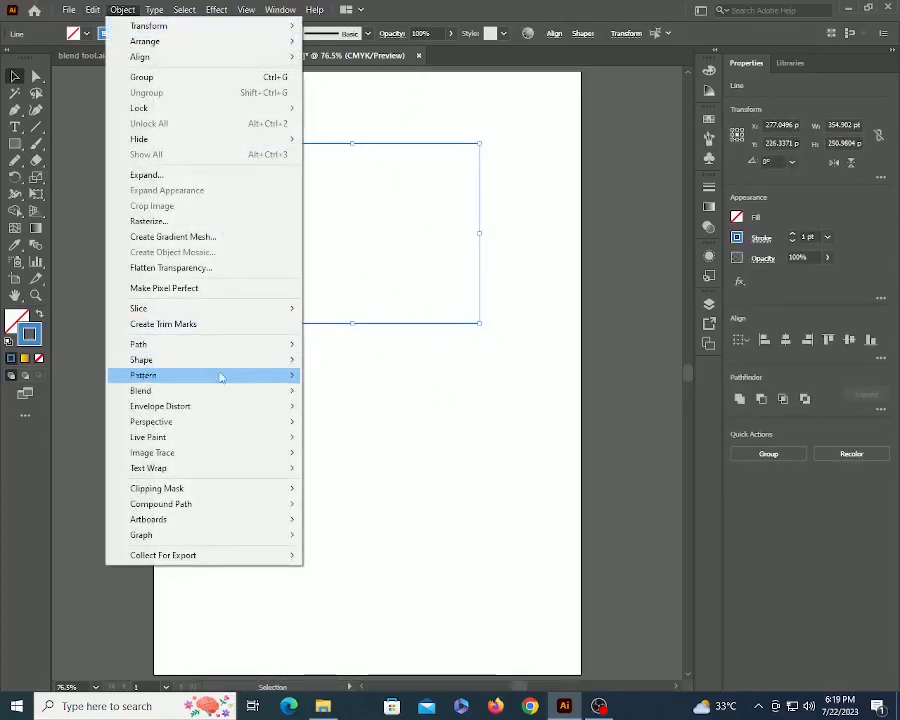
mouse_move(215, 393)
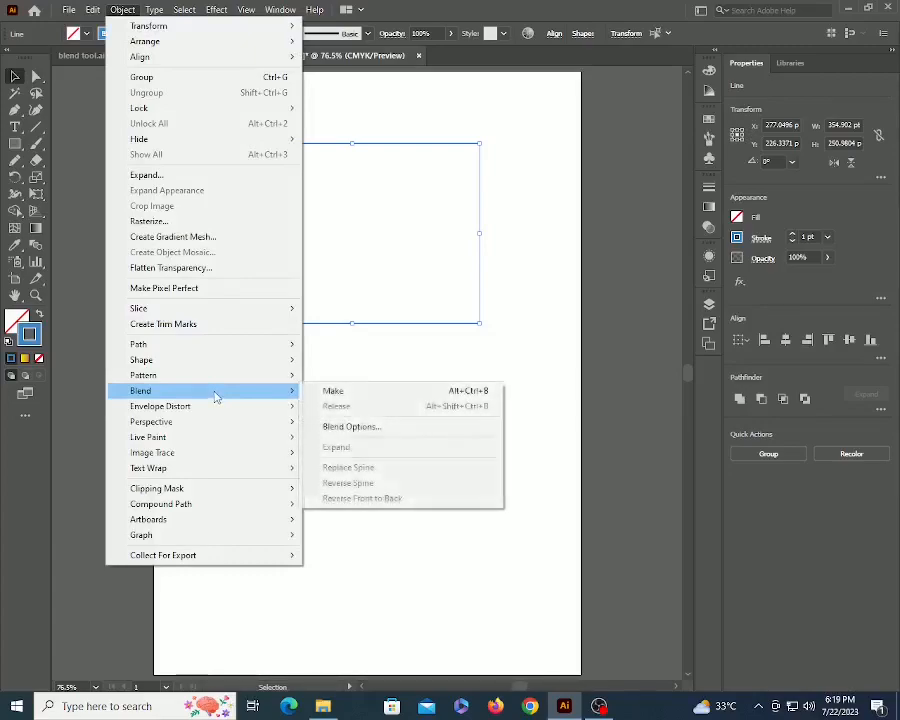
click(341, 396)
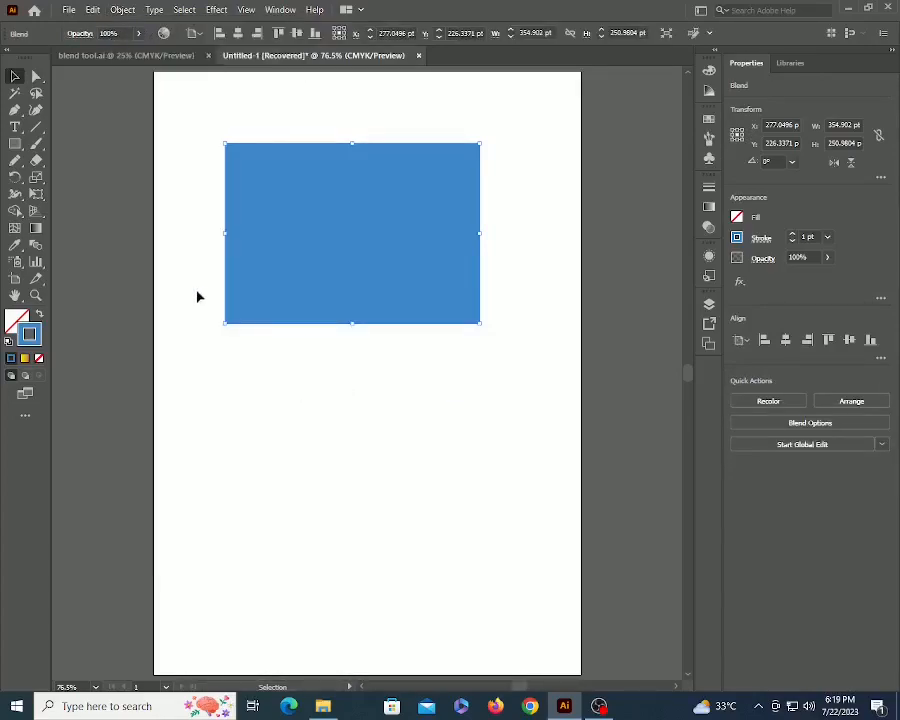
click(338, 380)
Set the stroke of the blend's upper line to CMYK Red.
key(z)
click(356, 257)
click(357, 256)
drag(323, 497, 368, 374)
key(v)
click(382, 191)
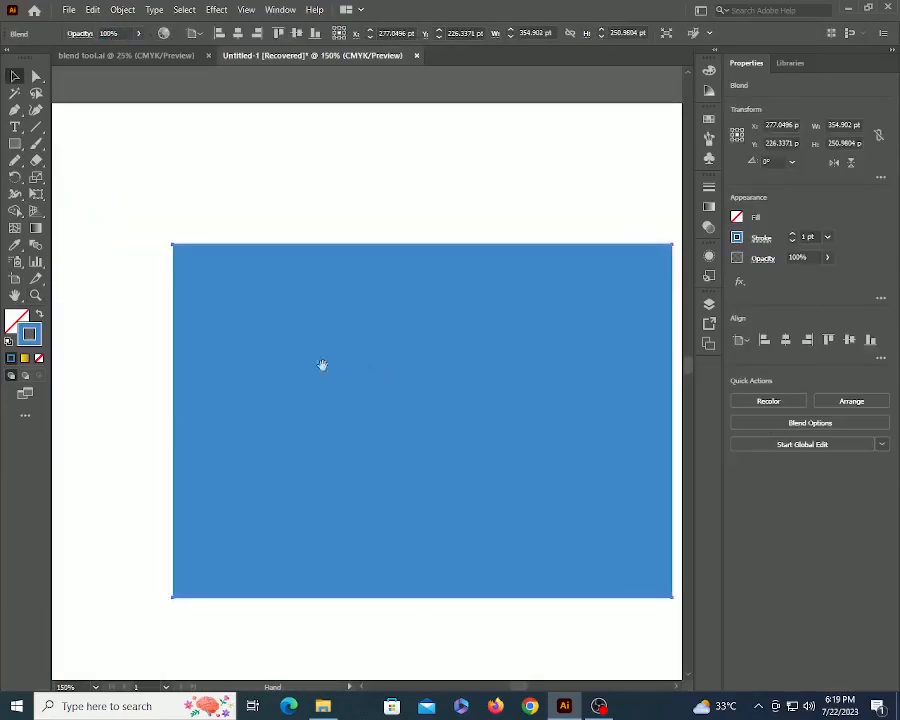
key(a)
click(492, 195)
click(492, 244)
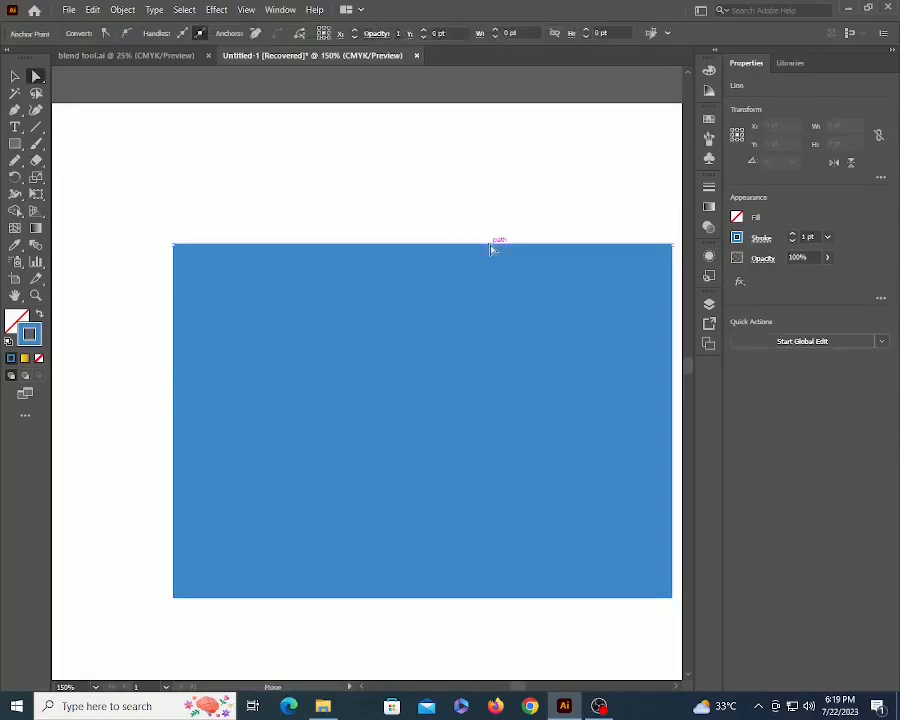
click(710, 121)
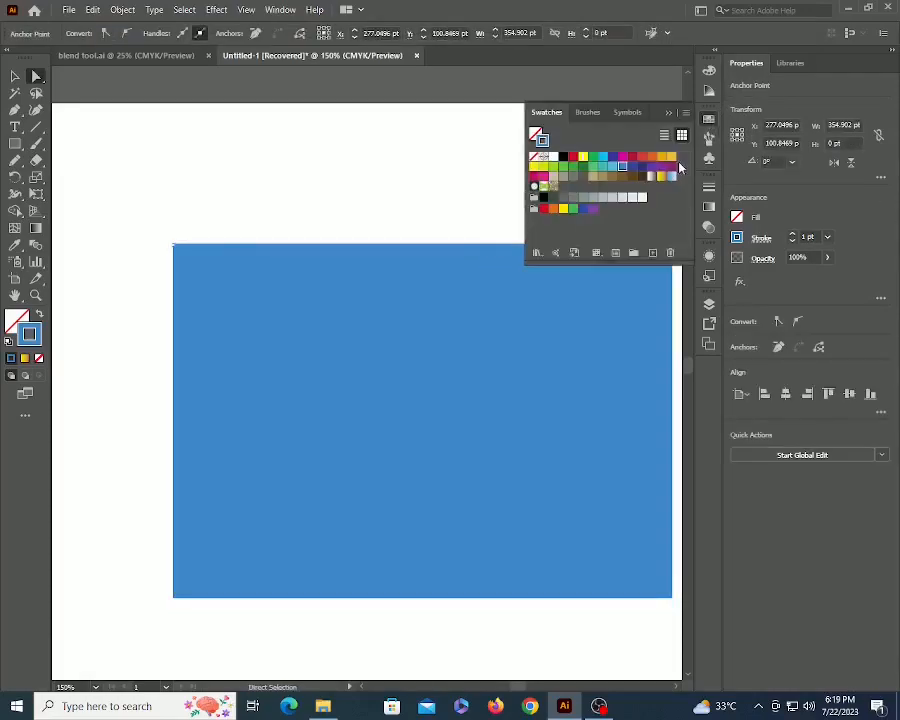
click(572, 158)
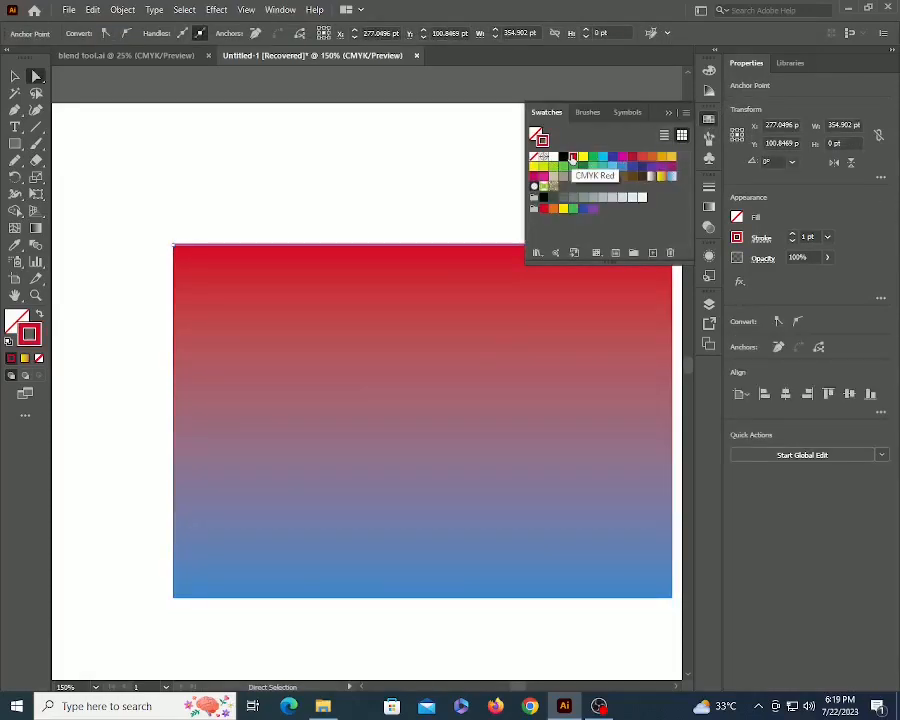
click(400, 177)
Set the line blend's spacing to Specified Steps with 10 steps.
key(z)
alt+click(382, 275)
alt+click(382, 275)
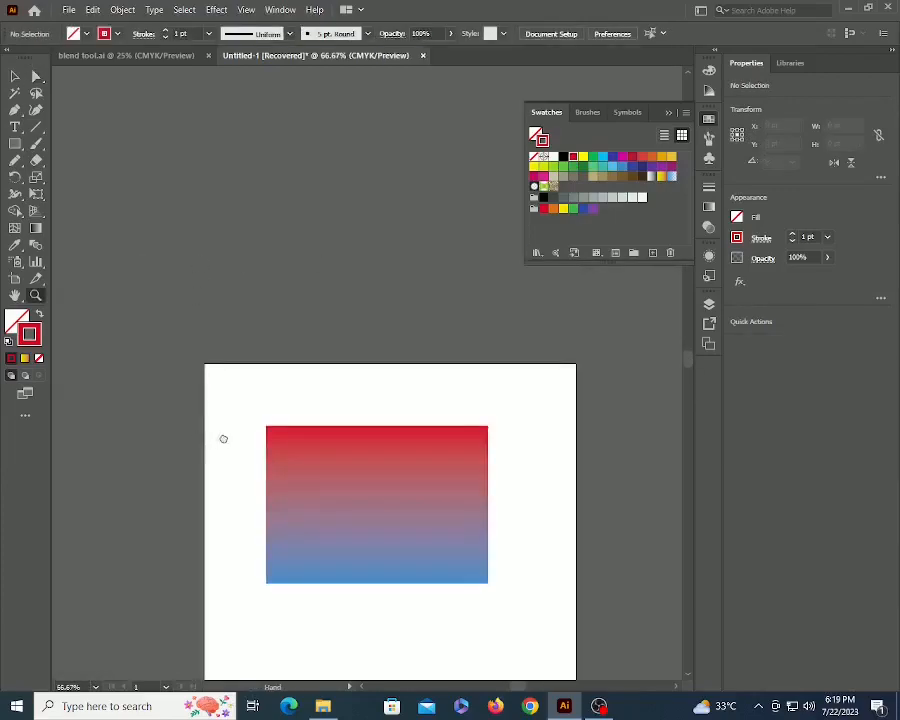
drag(221, 442, 318, 315)
key(v)
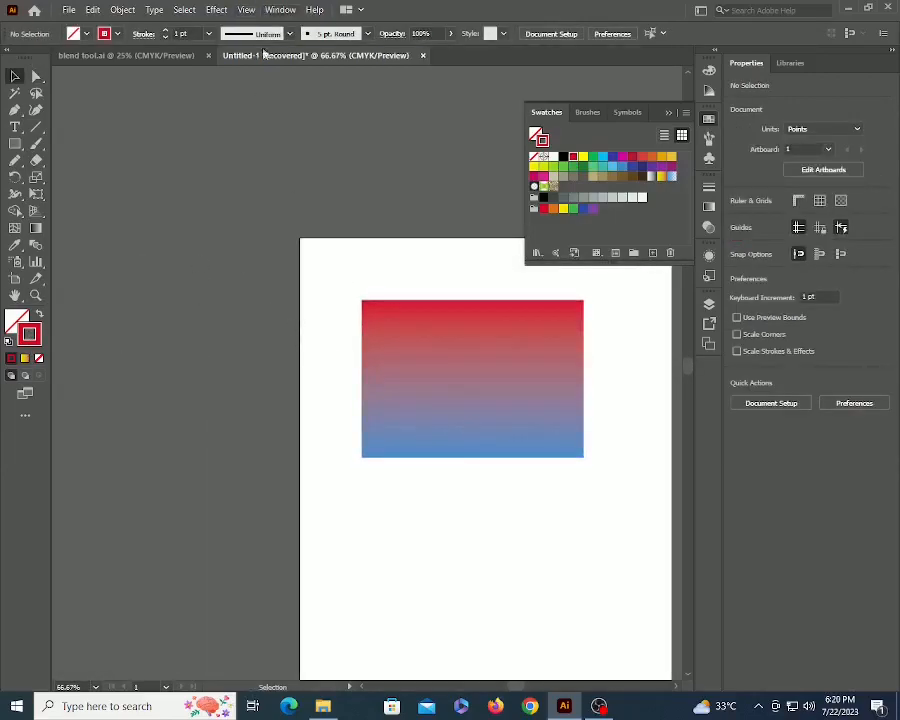
click(490, 367)
key(a)
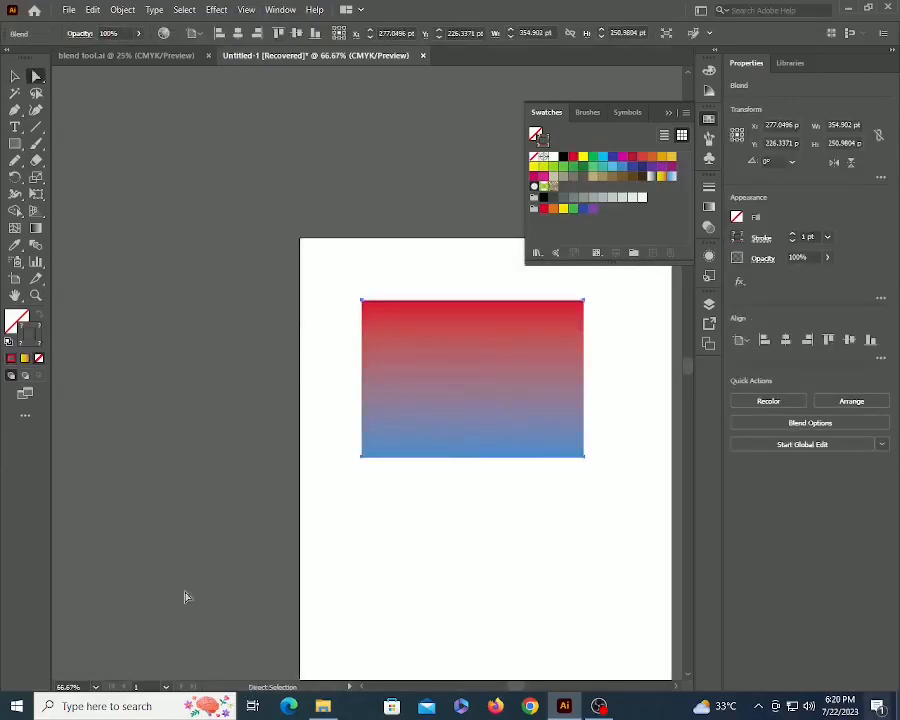
double_click(36, 245)
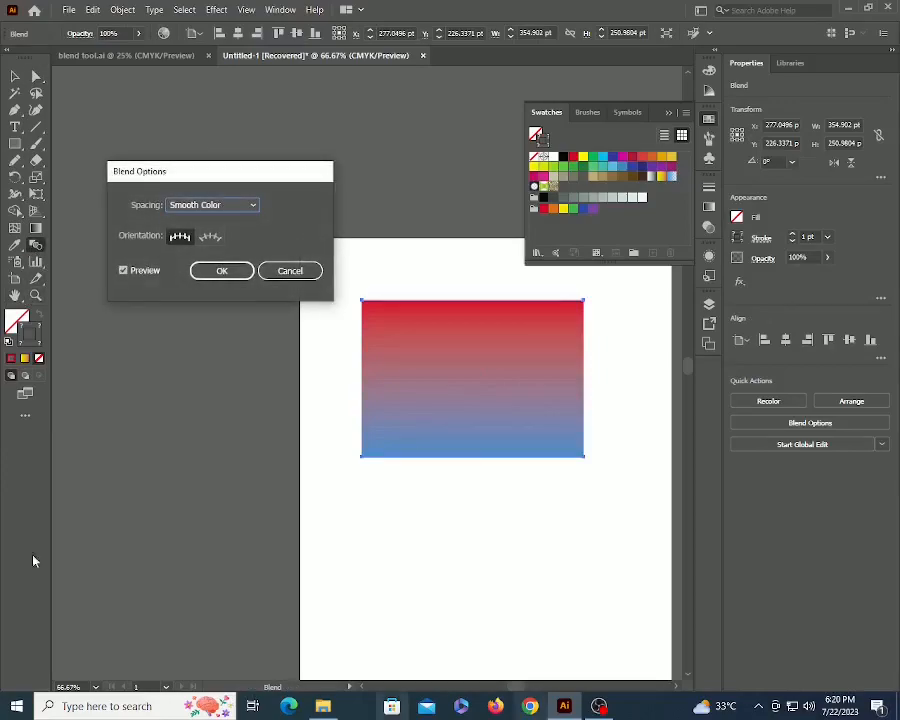
click(228, 207)
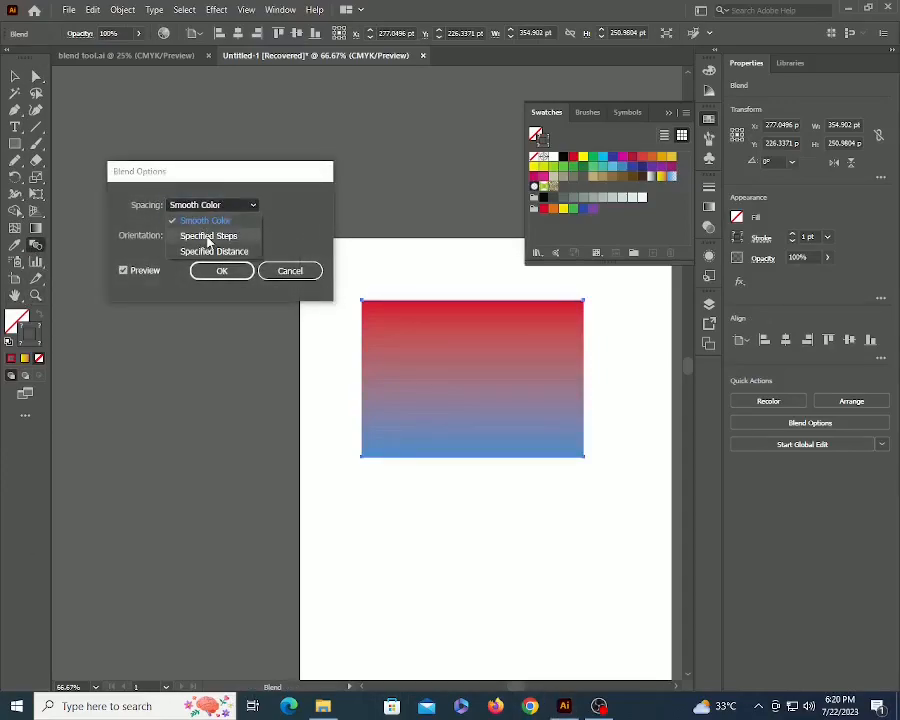
click(208, 236)
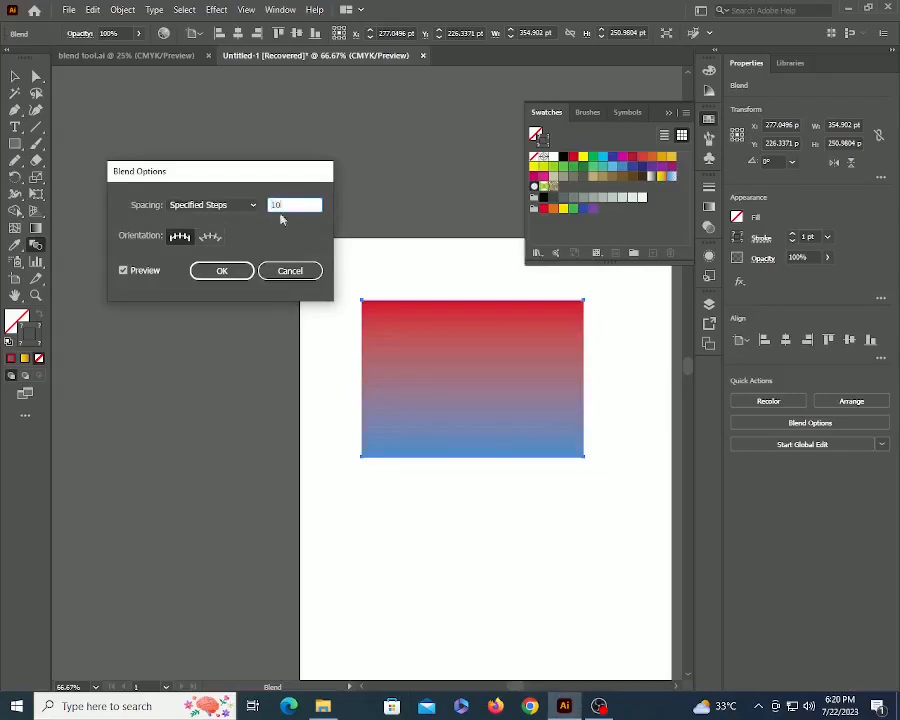
text(10)
click(282, 218)
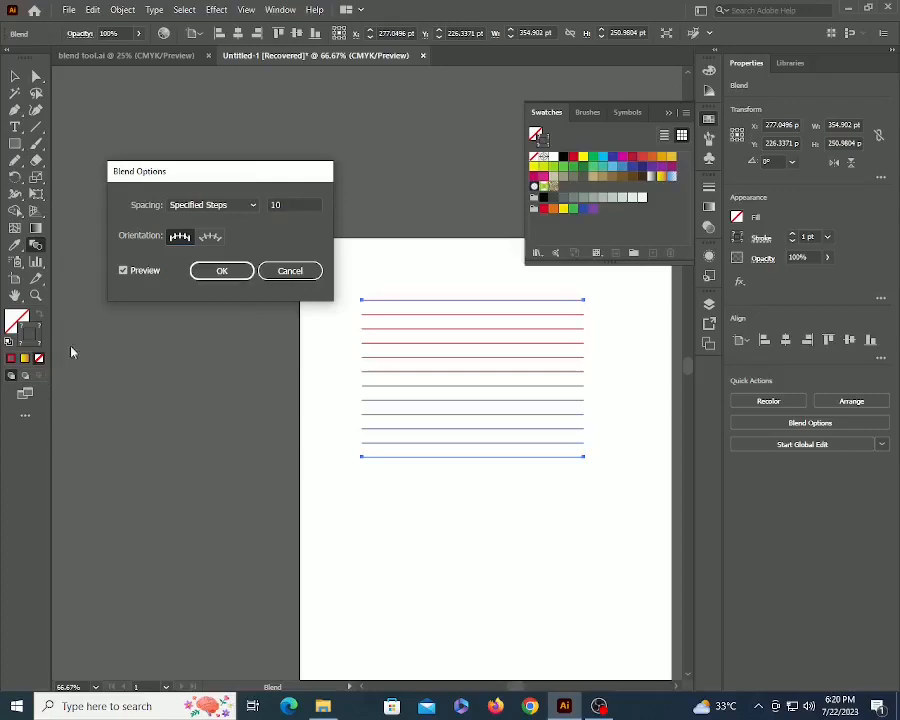
click(227, 271)
key(v)
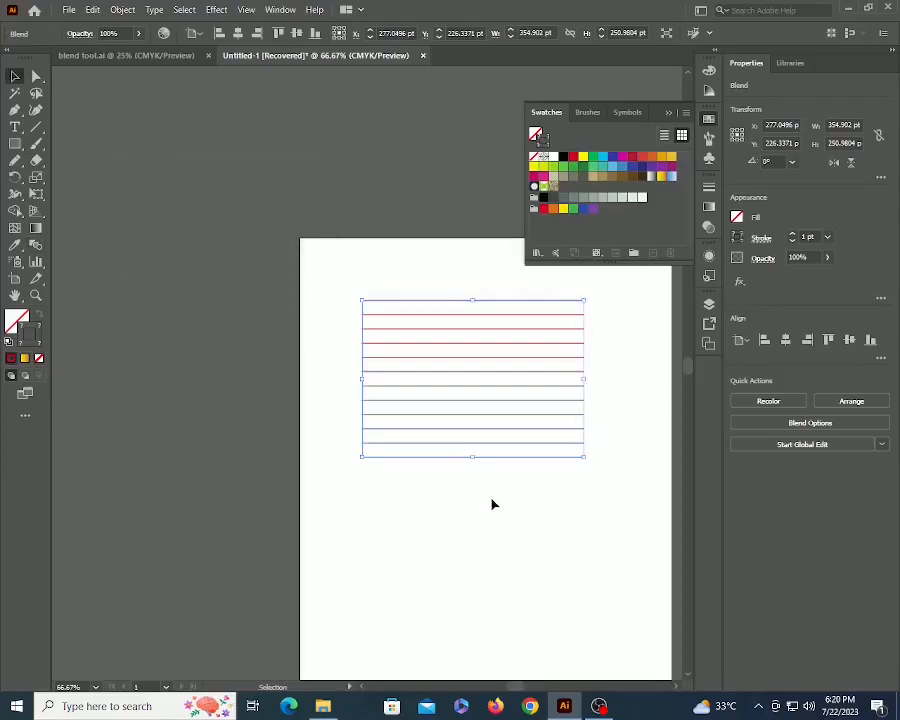
click(492, 503)
Change the line blend's spacing to Specified Distance with a value of 10 pt.
key(z)
click(444, 333)
click(444, 333)
key(space)
drag(403, 433, 426, 329)
key(v)
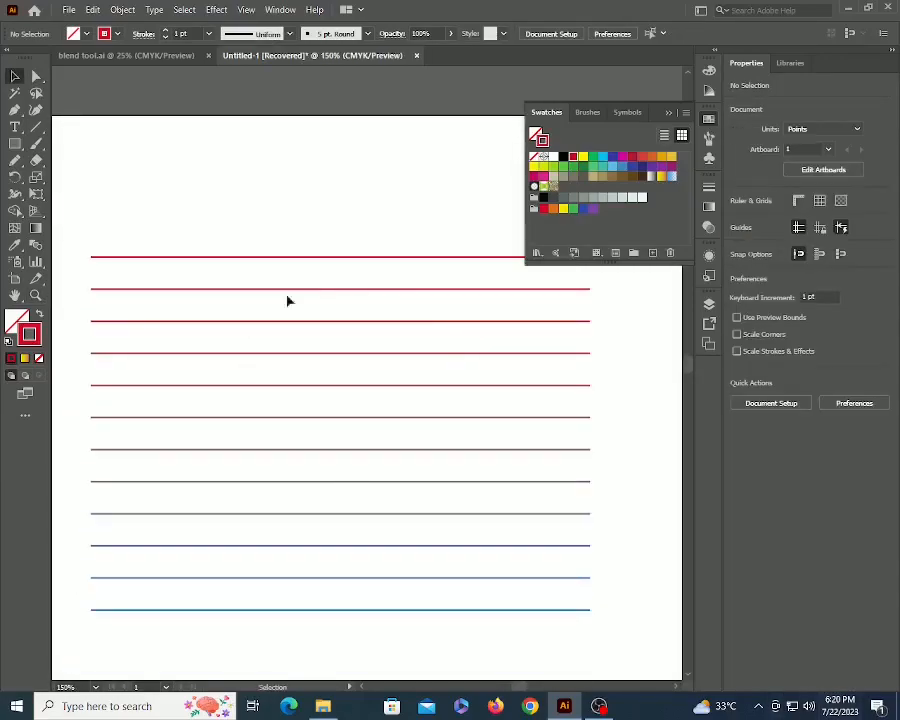
click(354, 258)
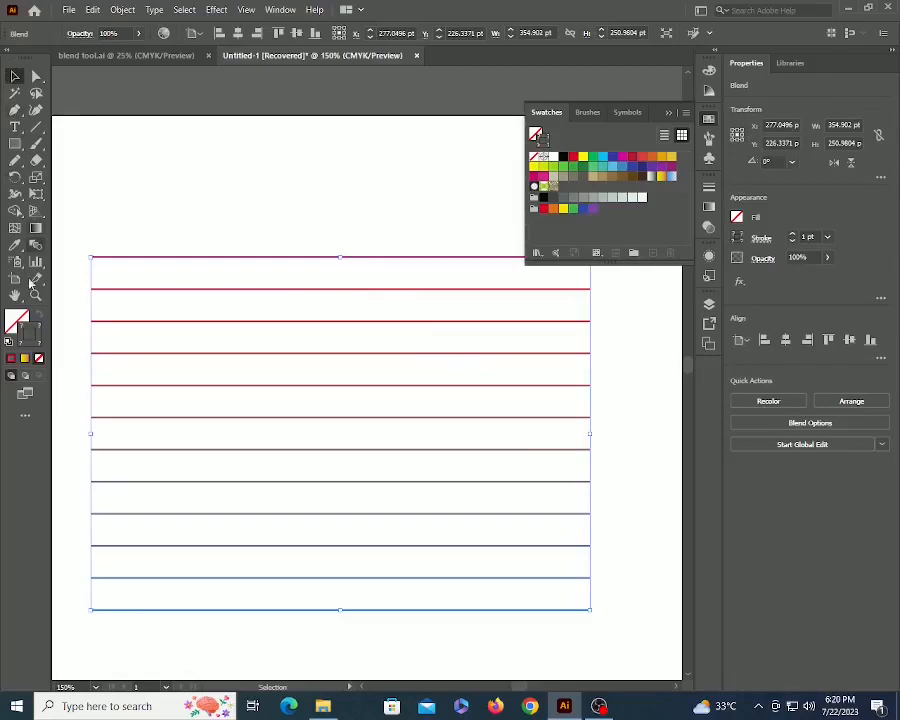
double_click(36, 246)
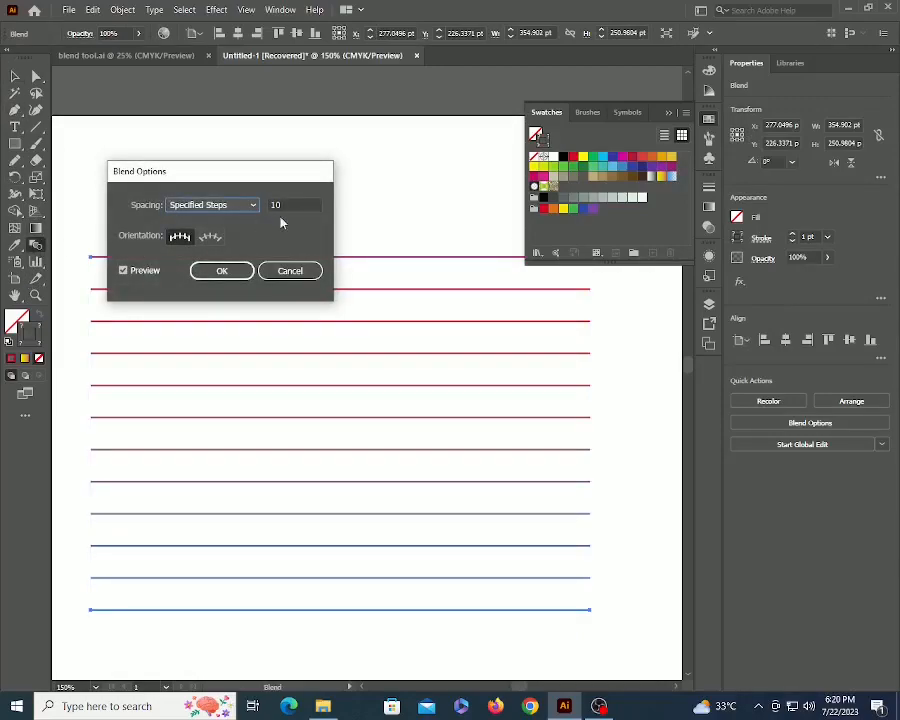
click(212, 205)
click(209, 251)
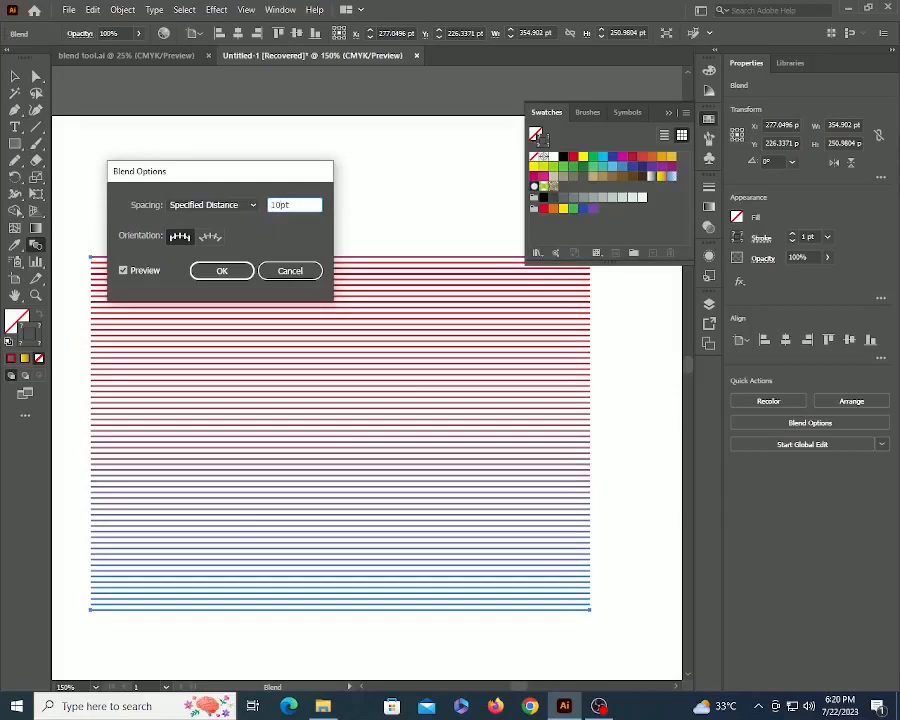
key(Return)
Draw a rectangle about 41 pt wide below the blended lines and set its height to 10 pt.
key(z)
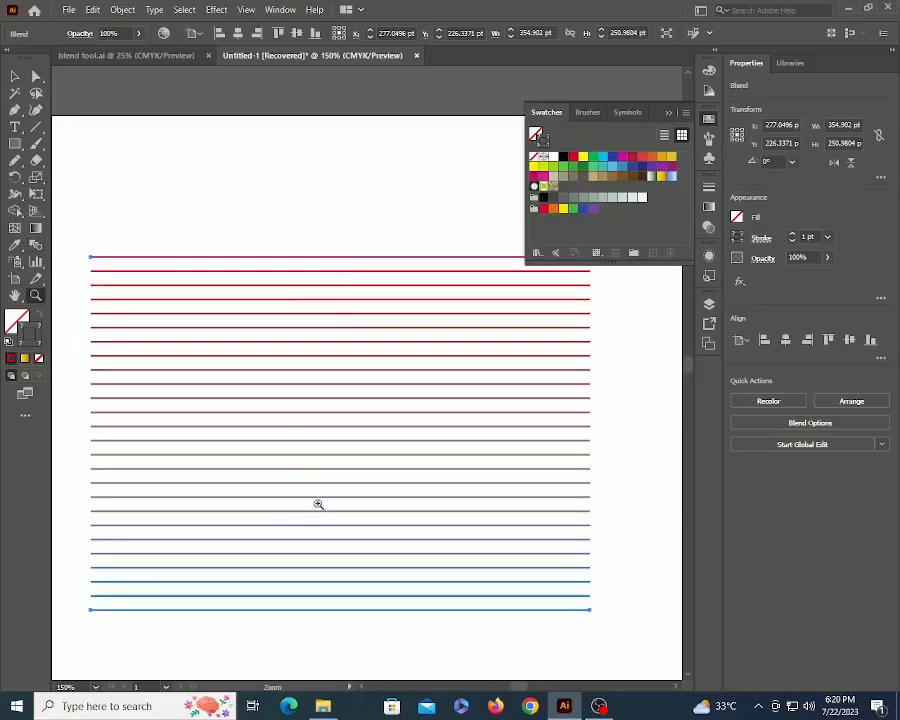
alt+click(319, 502)
alt+click(324, 496)
drag(339, 429, 335, 448)
click(357, 350)
click(502, 344)
drag(418, 508, 665, 538)
click(395, 417)
click(395, 417)
click(396, 418)
key(m)
drag(258, 500, 410, 626)
click(843, 143)
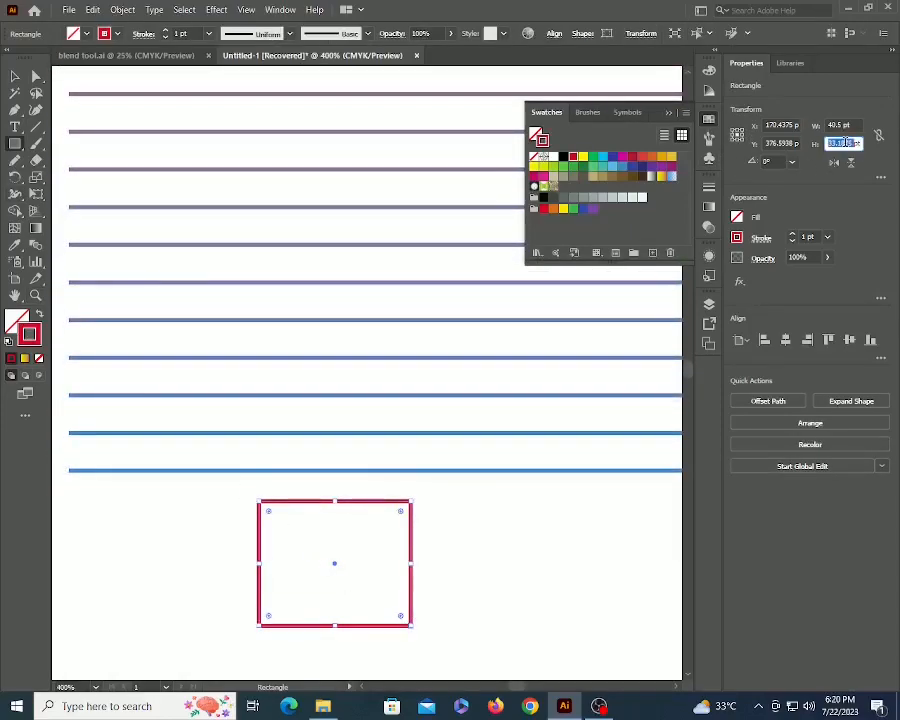
text(10)
key(Return)
Move the small rectangle between the two lowest blend lines to compare its height with their spacing.
key(v)
click(301, 536)
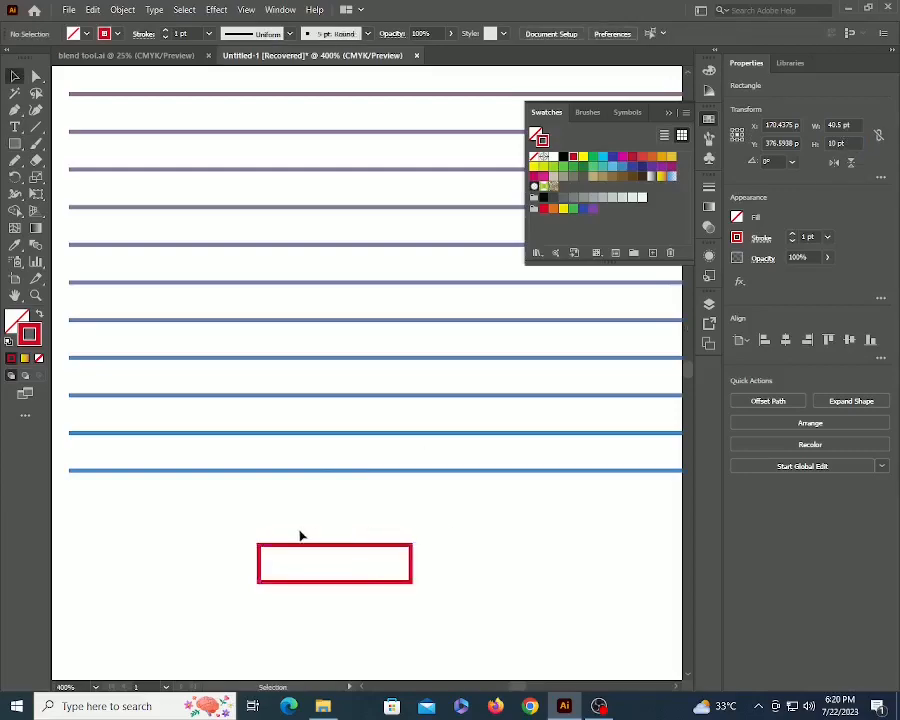
drag(317, 544, 320, 435)
Delete the small comparison rectangle and the whole line blend from the page.
click(402, 538)
click(410, 456)
key(Delete)
key(ctrl+0)
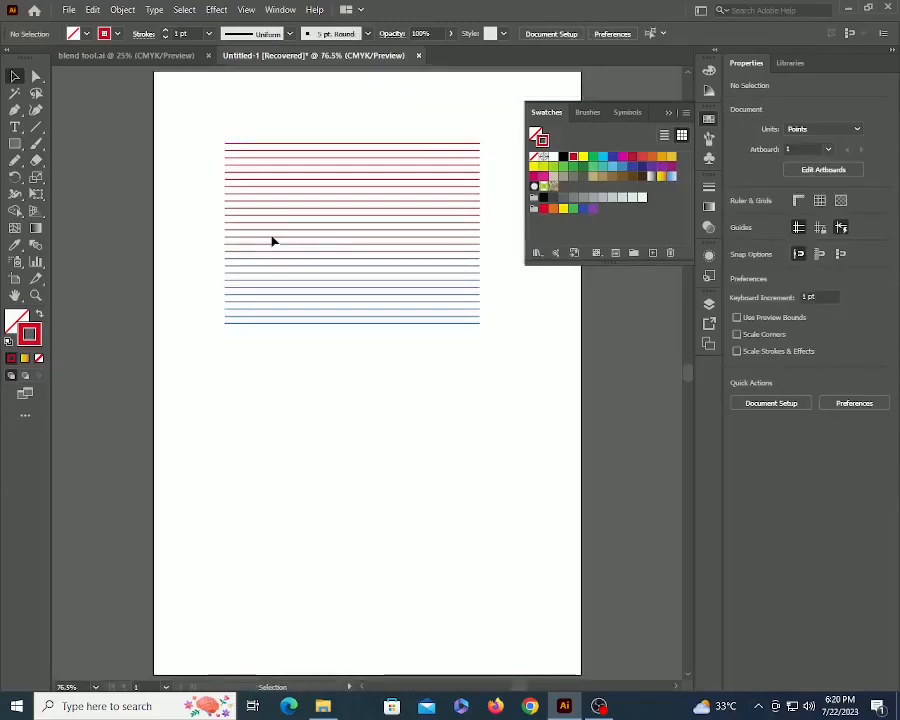
click(286, 149)
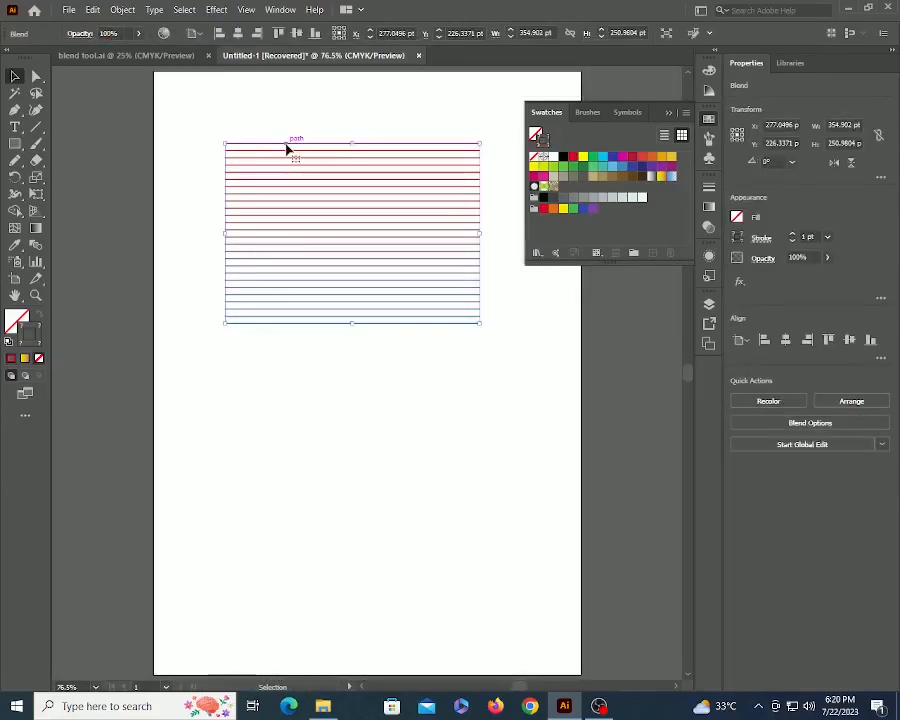
key(Delete)
Draw a square about 109 pt wide in the page's upper part and a circle about 104 pt across below it.
key(m)
key(ctrl+minus)
key(ctrl+minus)
drag(284, 260, 336, 311)
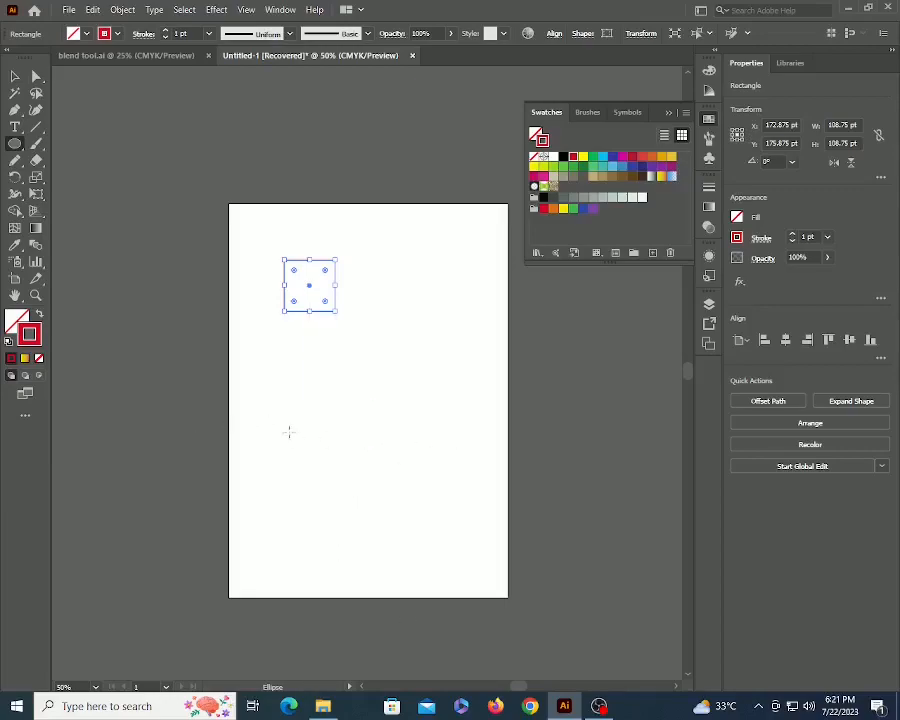
drag(306, 410, 349, 456)
key(v)
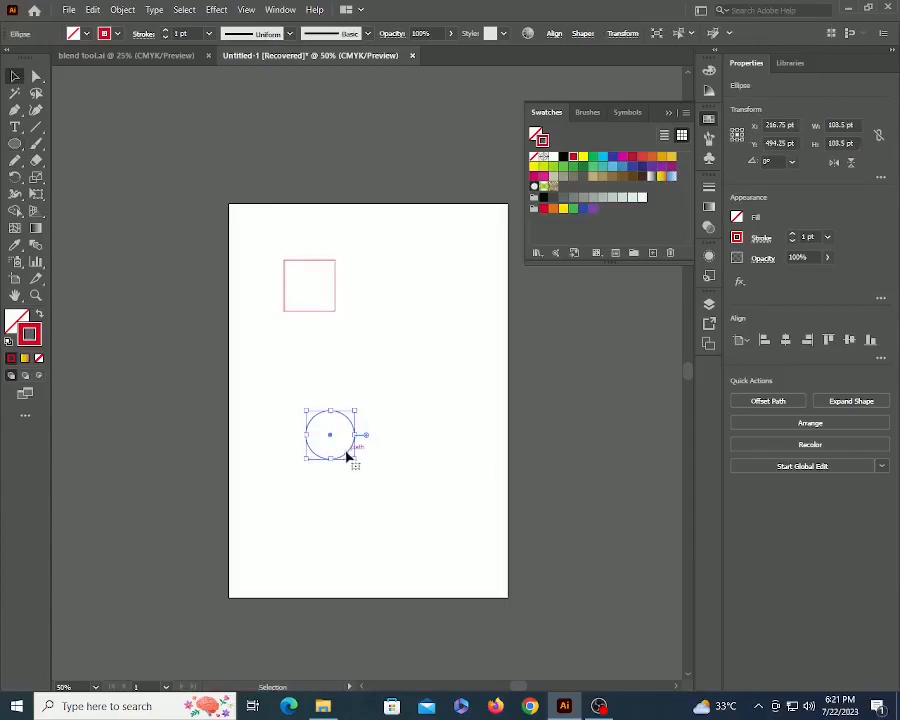
Centre the square and circle on a common vertical axis and make a blend between them.
shift+click(314, 313)
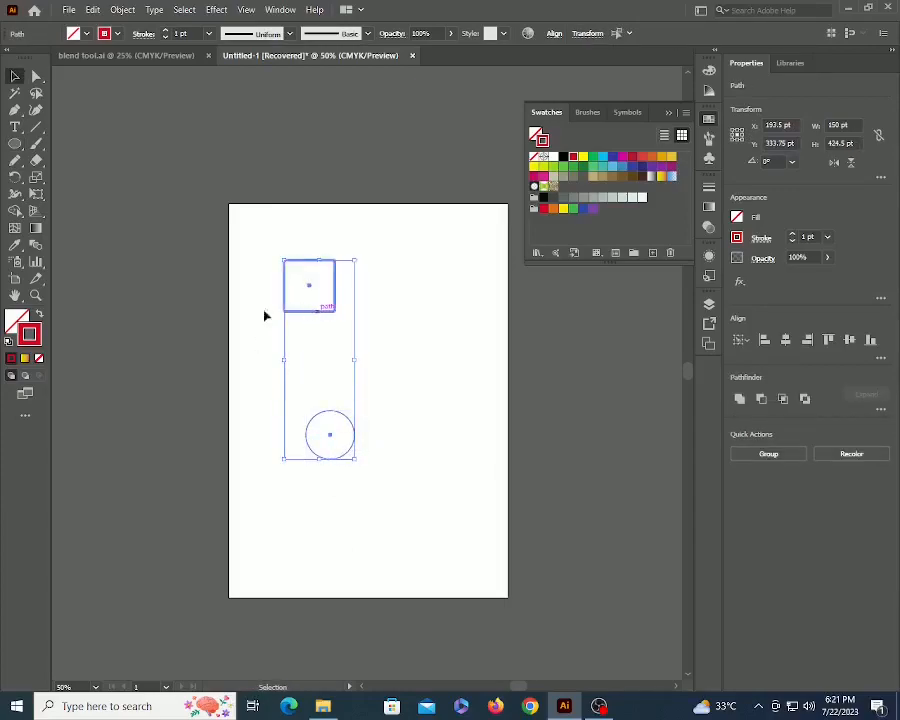
click(554, 34)
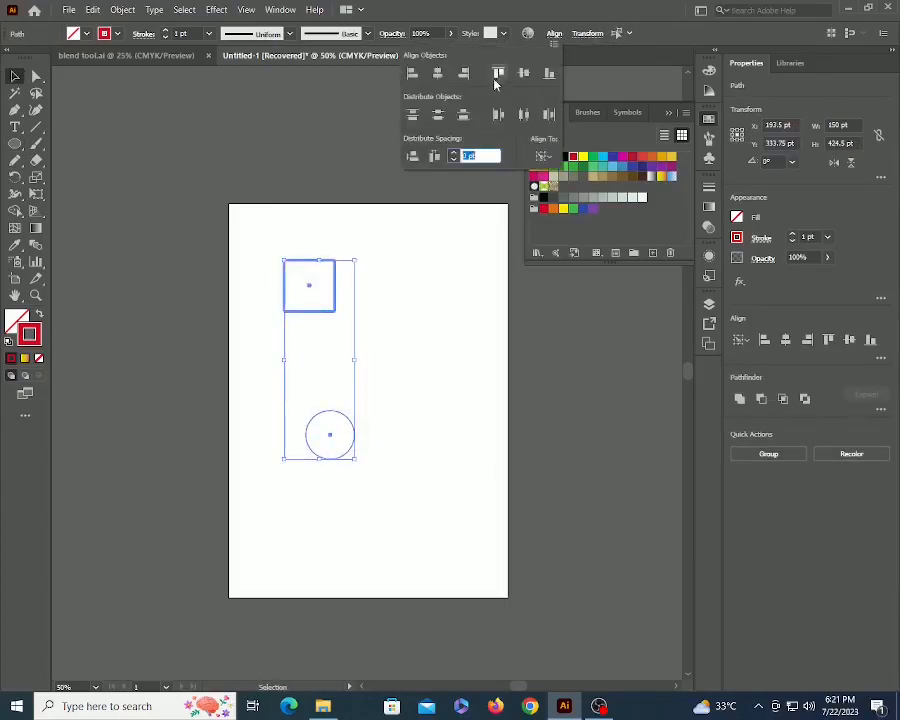
click(439, 76)
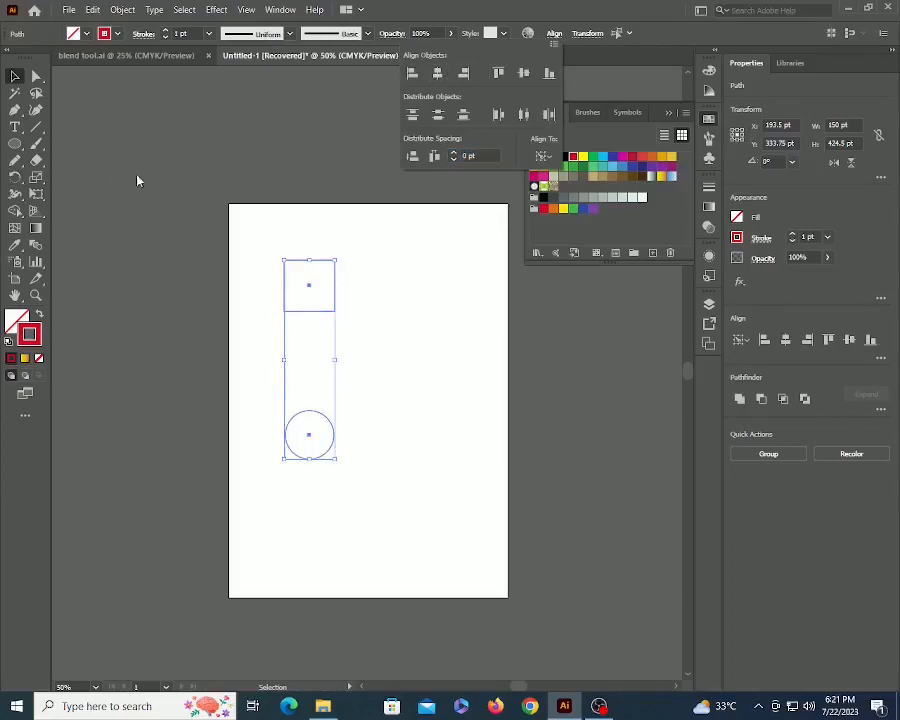
click(121, 10)
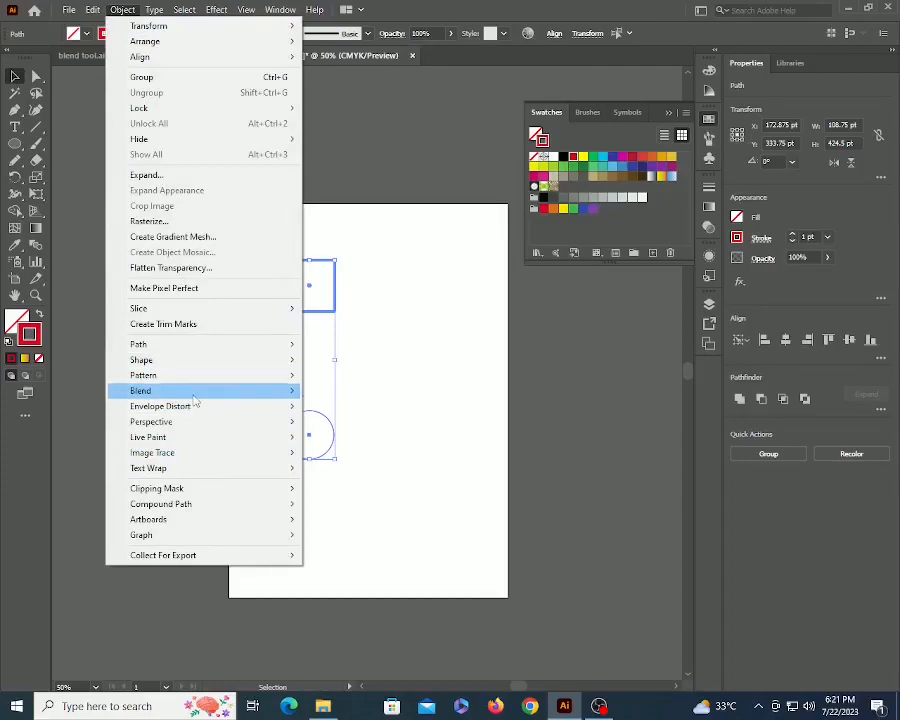
mouse_move(195, 392)
click(369, 391)
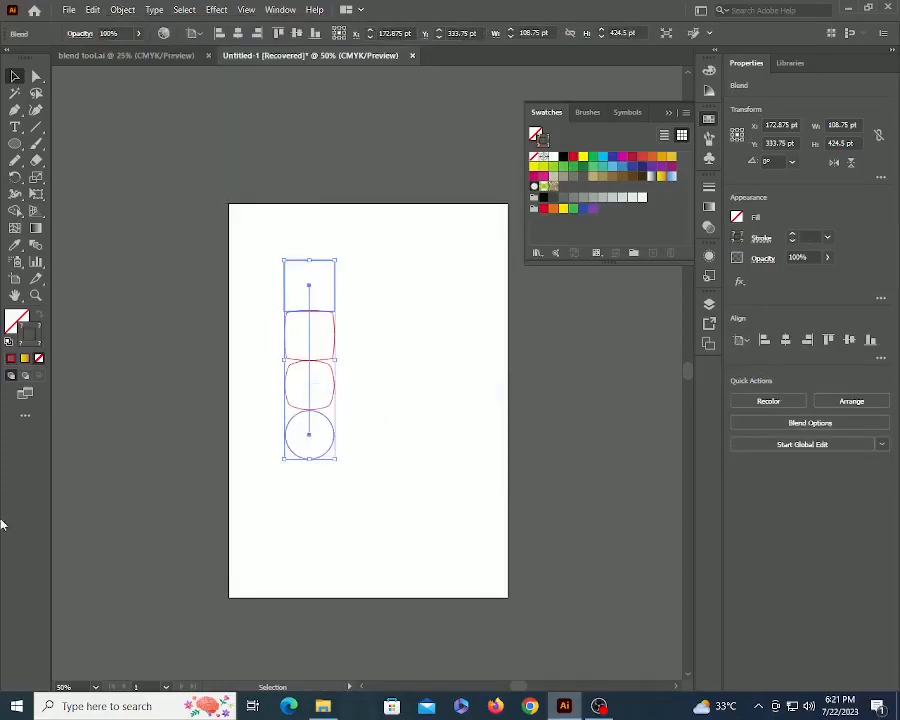
click(422, 420)
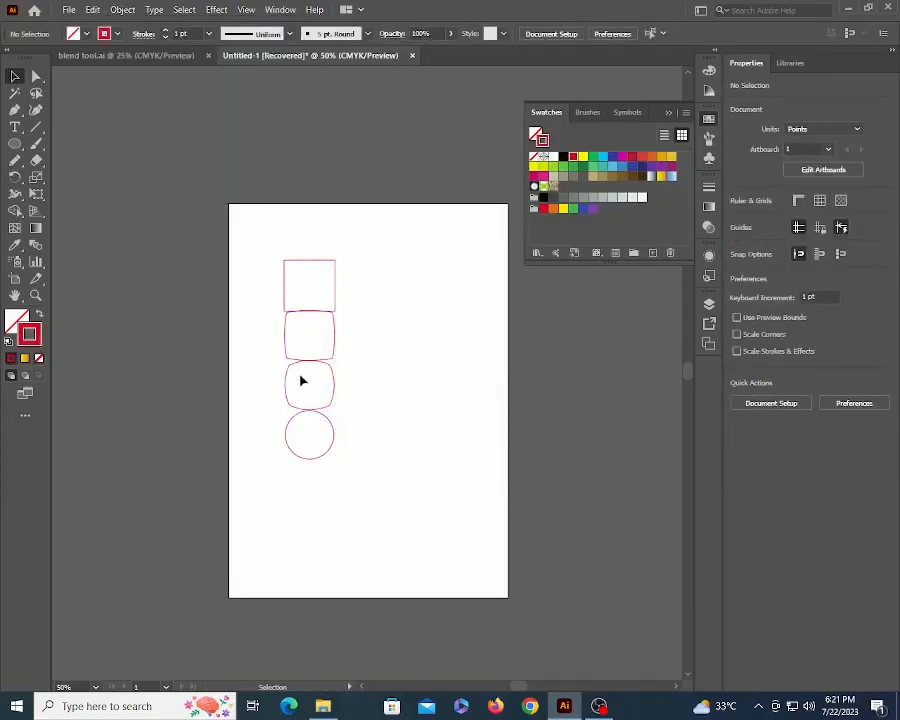
Set the square-to-circle blend to Specified Steps spacing, trying 50 steps and settling on 75.
click(311, 308)
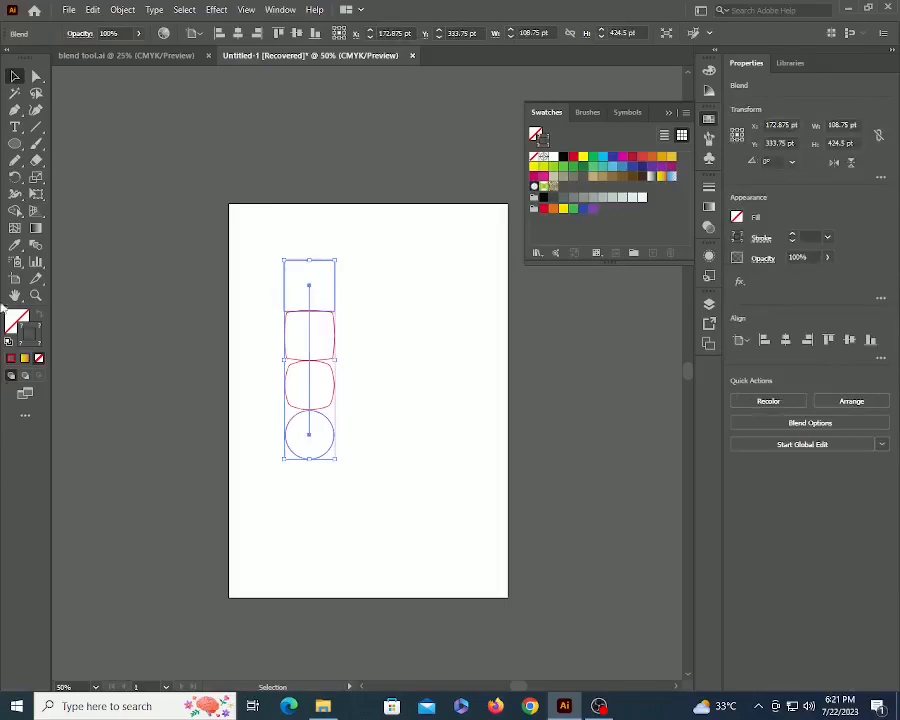
double_click(36, 247)
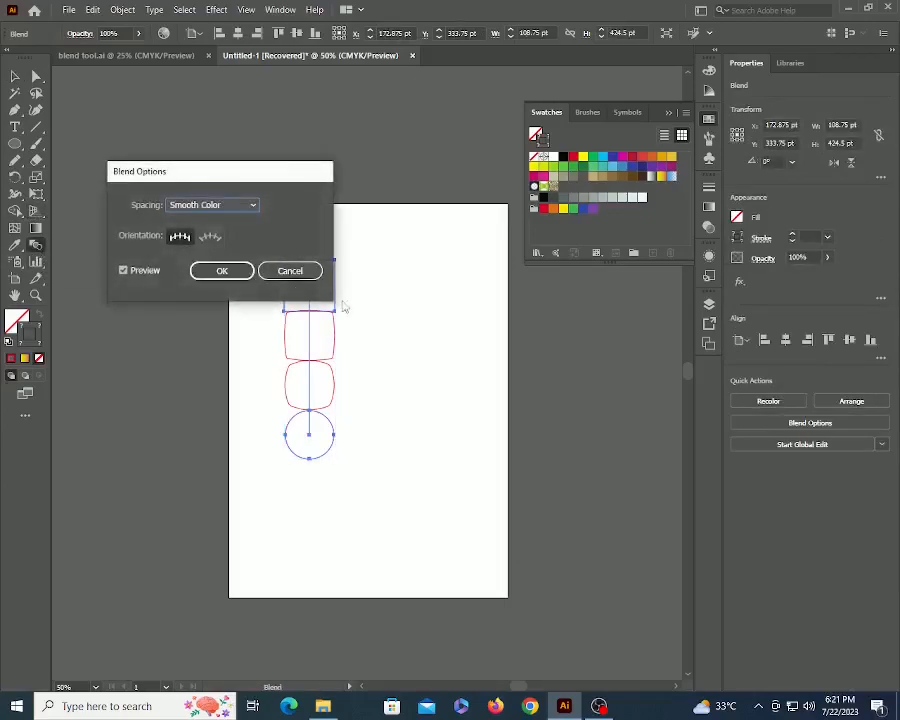
click(217, 205)
click(219, 235)
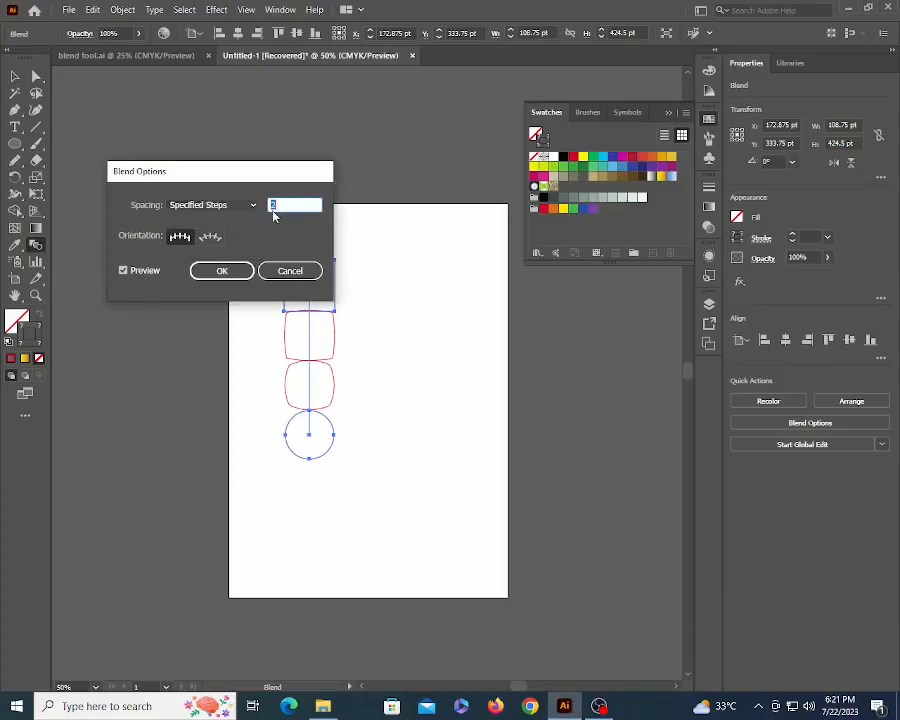
text(50)
key(Tab)
double_click(277, 205)
text(75)
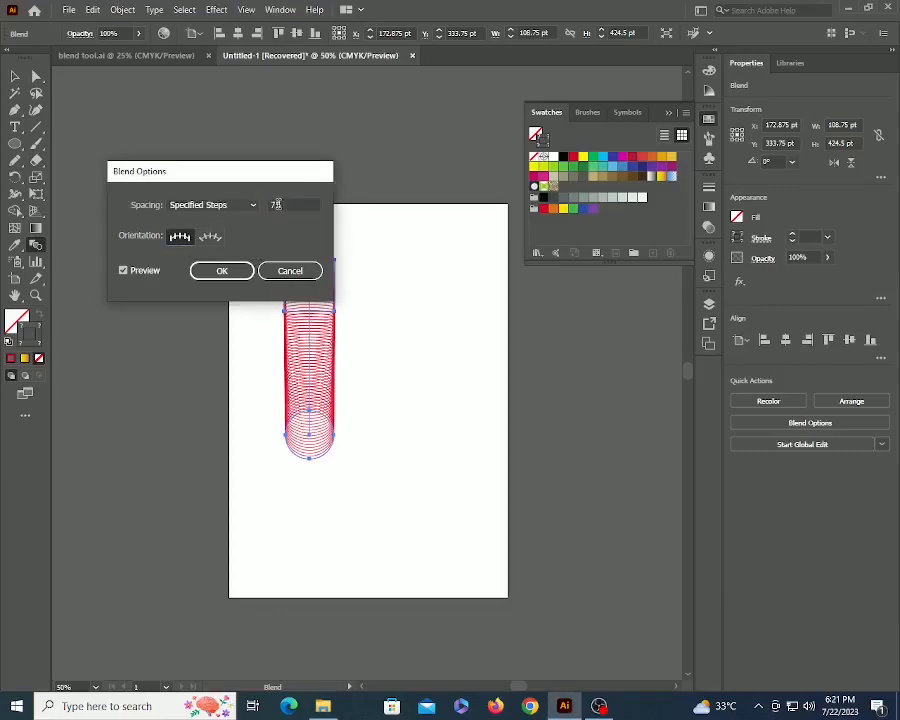
click(206, 275)
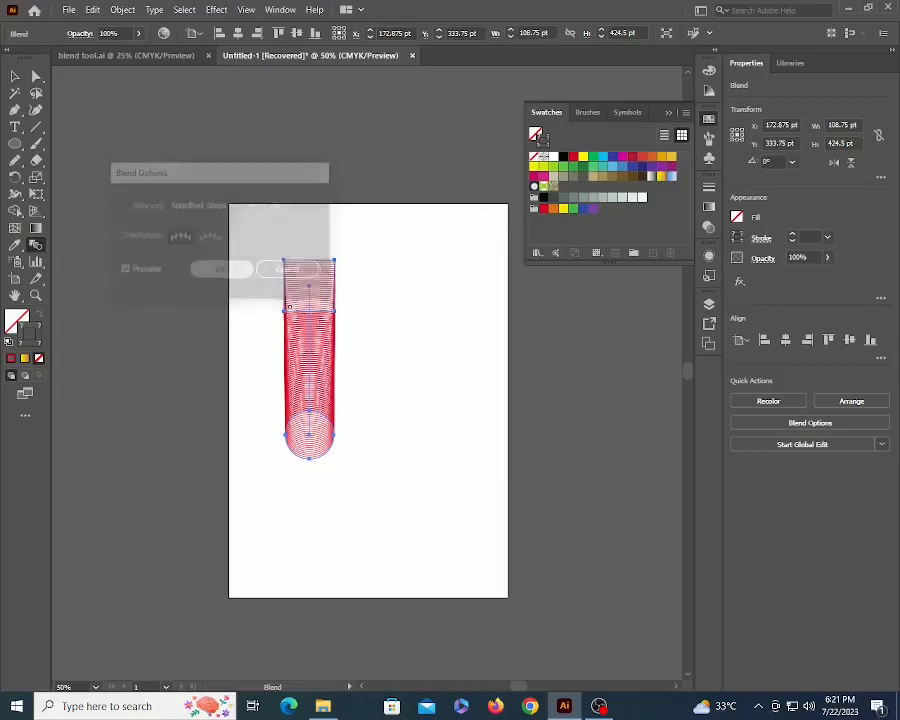
ctrl+click(376, 346)
Fill the blend's square with red and its circle with blue.
key(a)
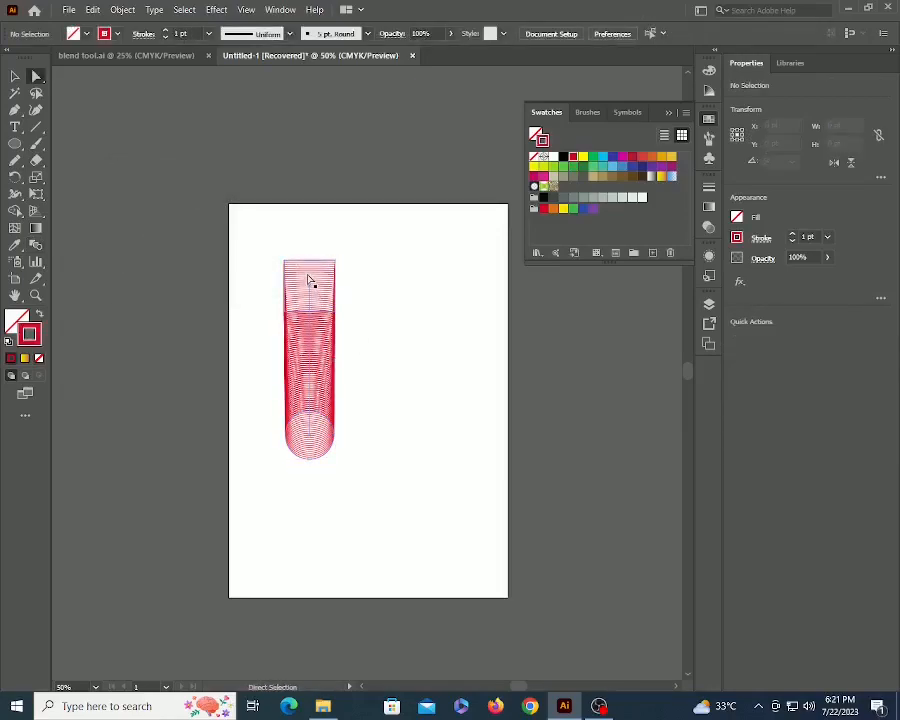
click(309, 281)
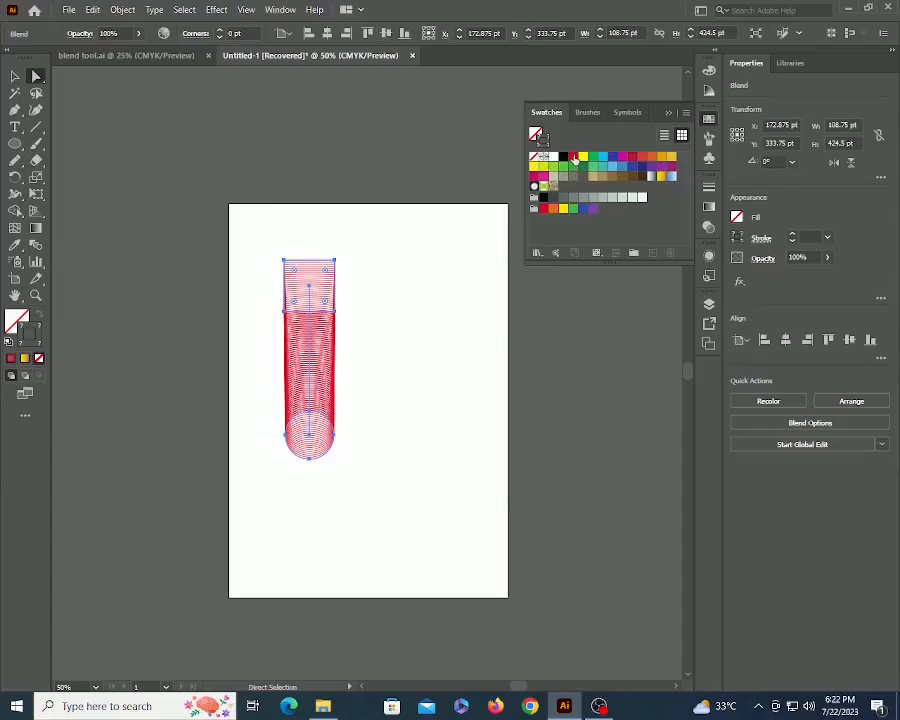
click(573, 158)
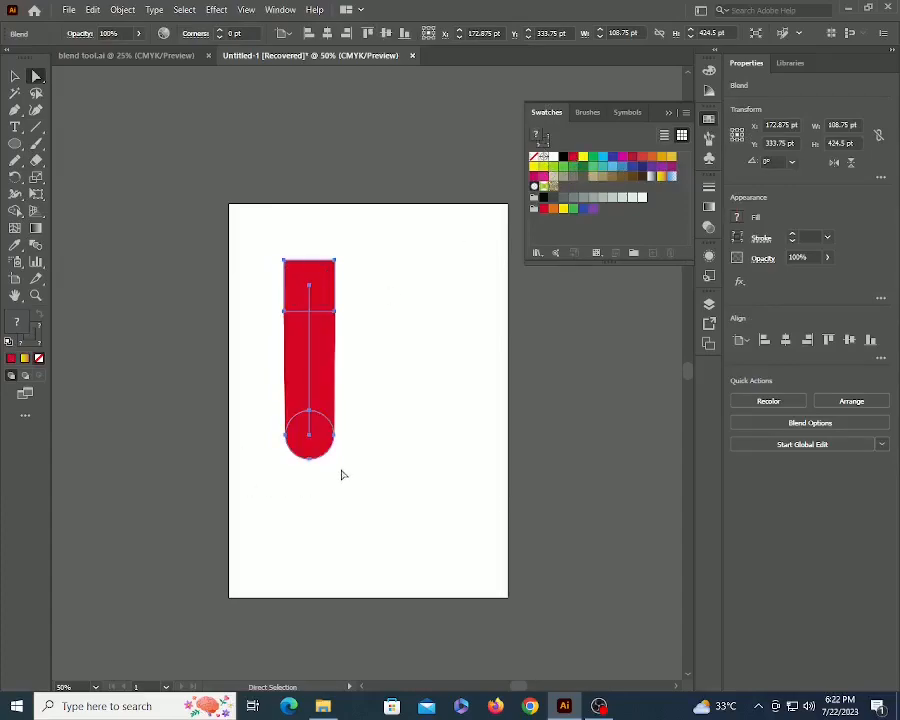
click(318, 445)
click(622, 168)
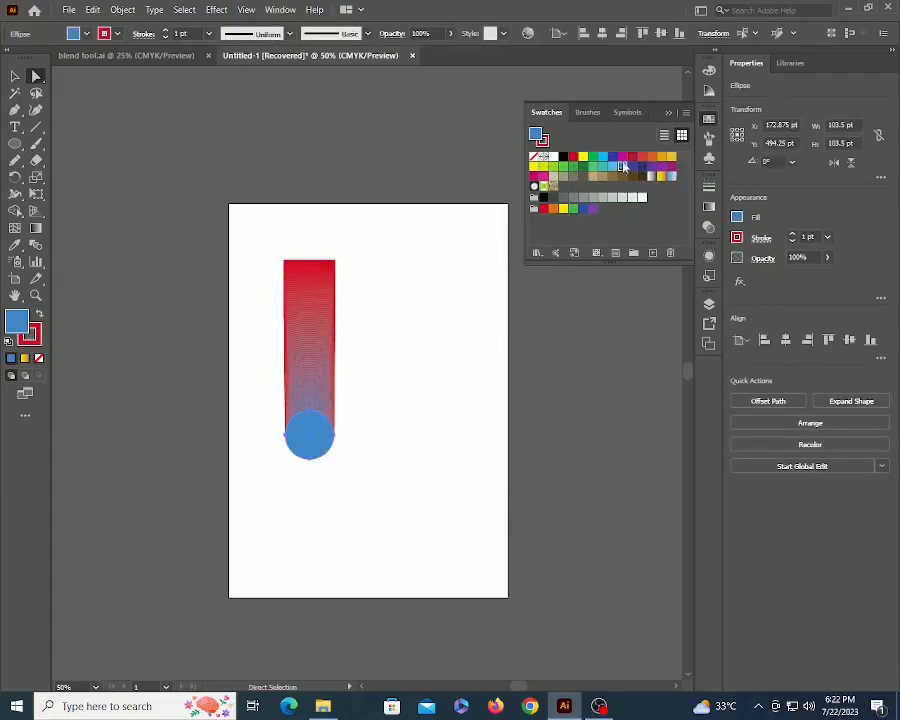
click(390, 389)
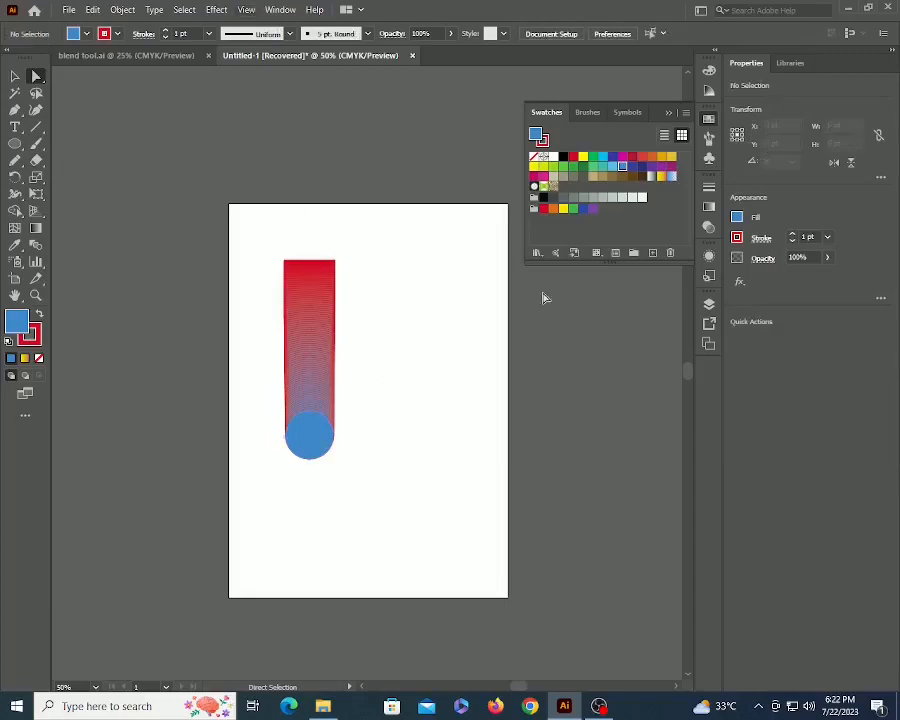
Reshape the blend's red square by pulling its four corner points outward into a larger irregular quadrilateral.
ctrl+click(298, 272)
ctrl+click(298, 270)
drag(504, 637, 459, 455)
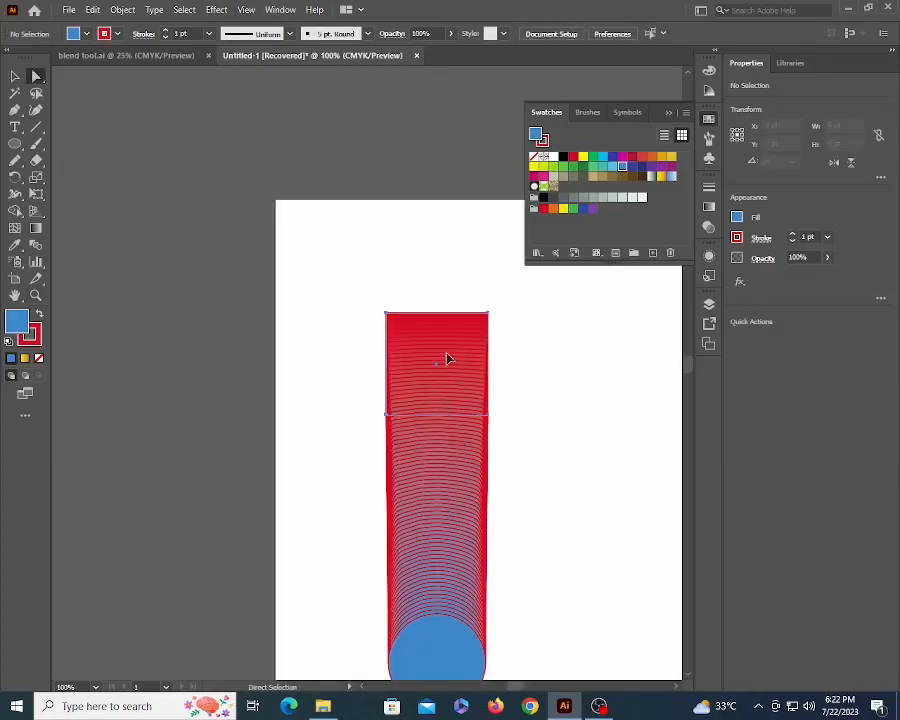
click(447, 358)
drag(384, 418, 317, 410)
drag(466, 418, 498, 412)
drag(460, 309, 485, 273)
drag(360, 309, 321, 268)
click(639, 396)
key(z)
alt+click(424, 374)
alt+click(424, 374)
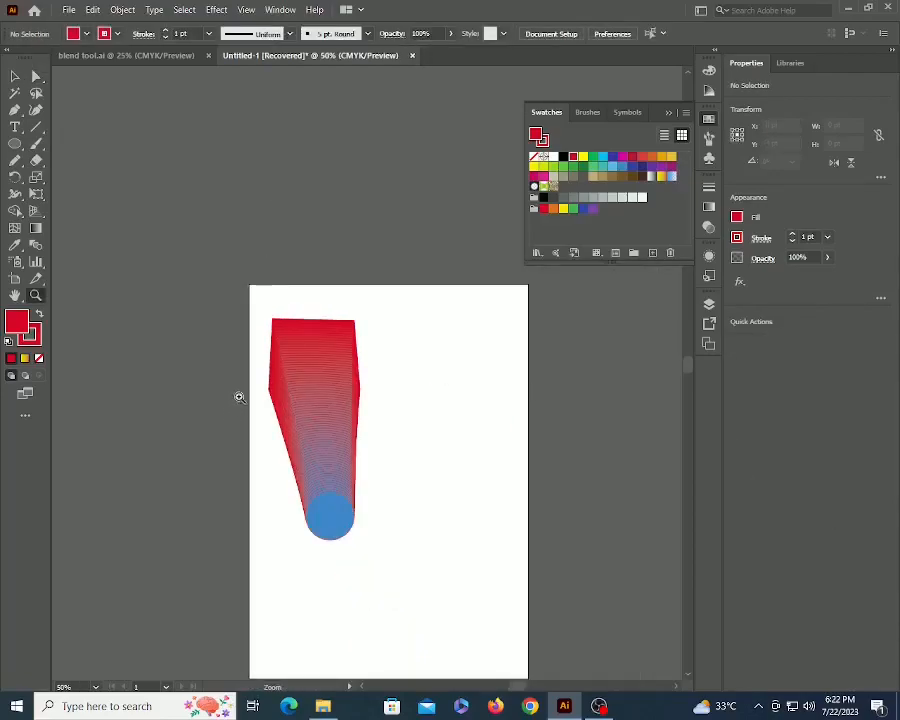
Remove the stroke from the blend's red shape and from its blue circle.
key(a)
click(349, 396)
click(419, 480)
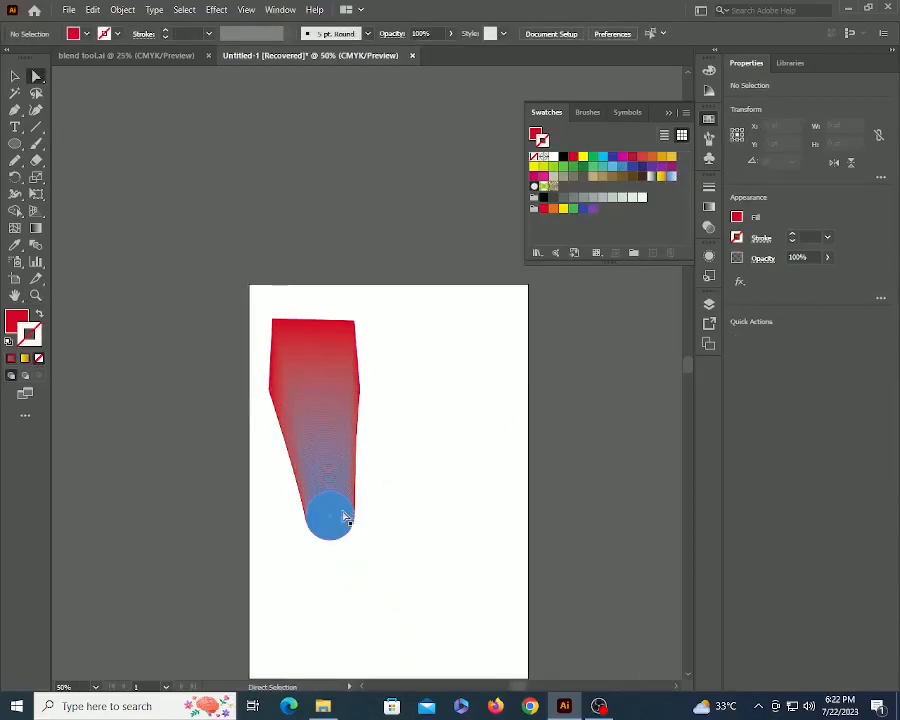
click(342, 518)
key(v)
click(432, 448)
Inspect the smooth red-to-blue blend up close and delete it from the page.
key(z)
alt+click(325, 432)
alt+click(328, 434)
drag(400, 352, 398, 422)
click(402, 417)
double_click(402, 415)
drag(337, 306, 380, 450)
key(v)
click(252, 305)
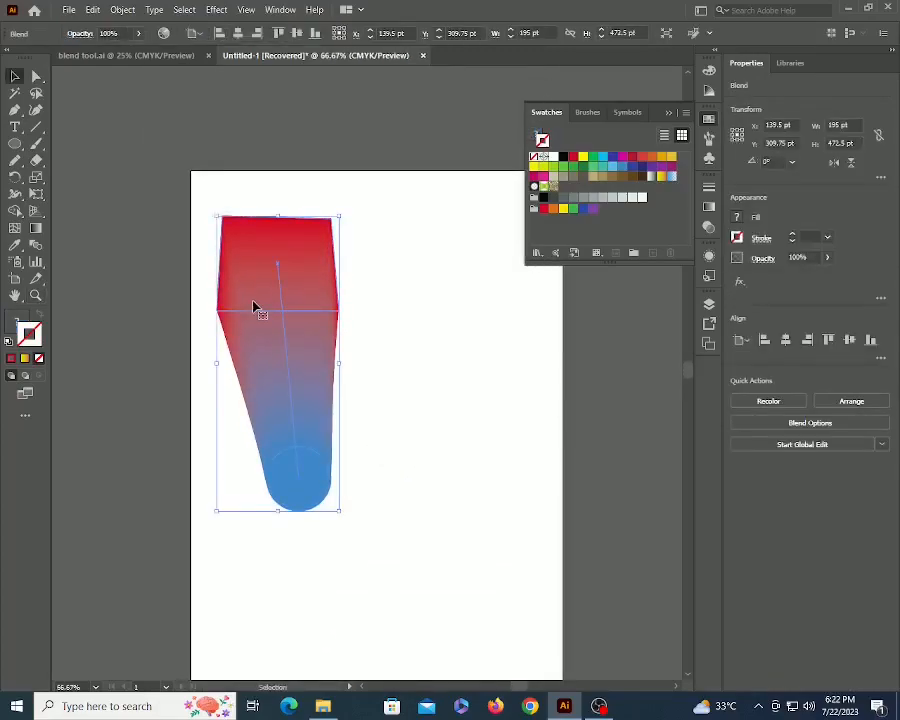
key(Delete)
Draw a blue rectangle about 95 by 78 pt in the page's upper part and duplicate it horizontally across the page.
scroll(295, 330, down, 1)
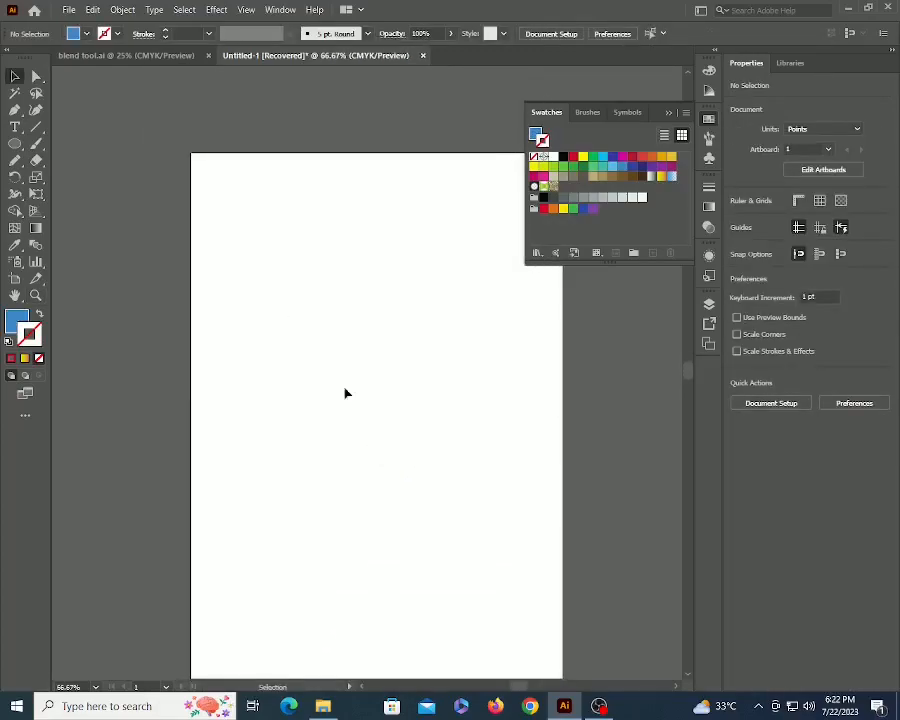
key(m)
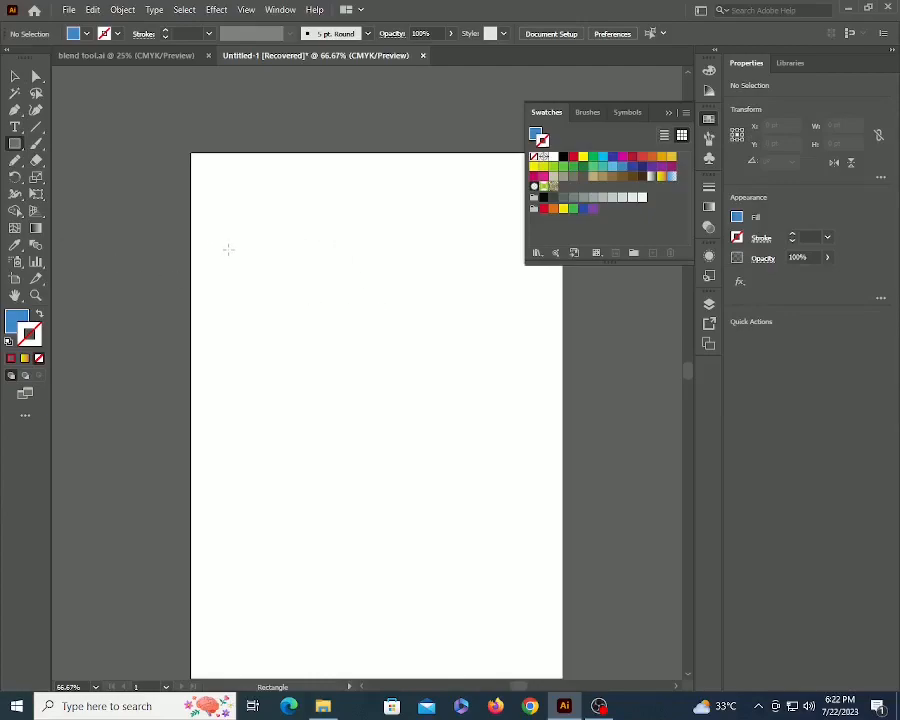
drag(226, 229, 496, 257)
key(v)
shift+click(277, 263)
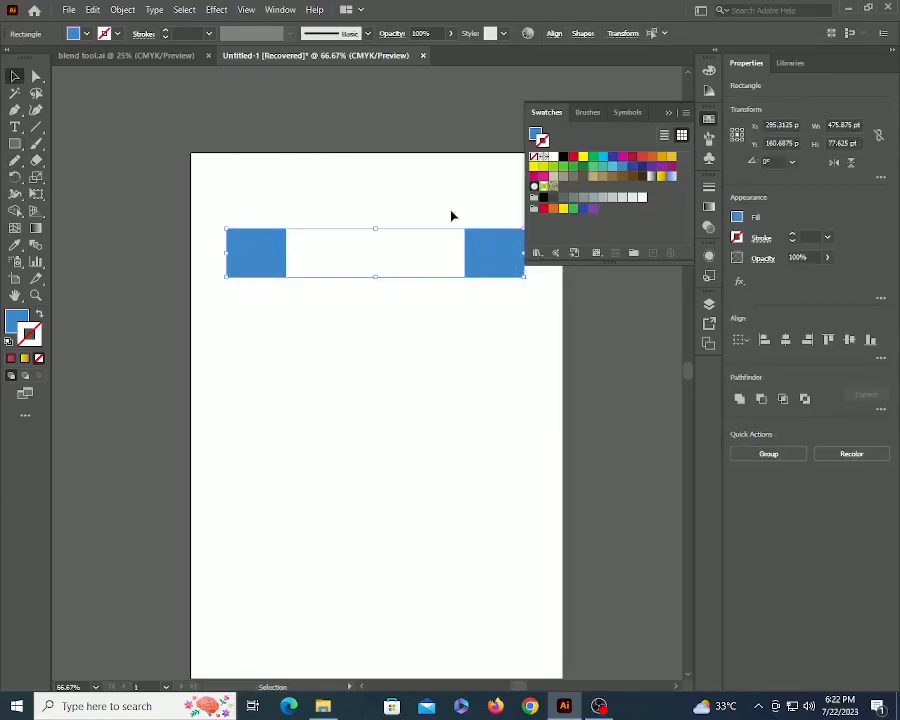
Delete the duplicate rectangle and put a blue circle about 89 pt across in its place.
click(463, 403)
click(484, 276)
key(Delete)
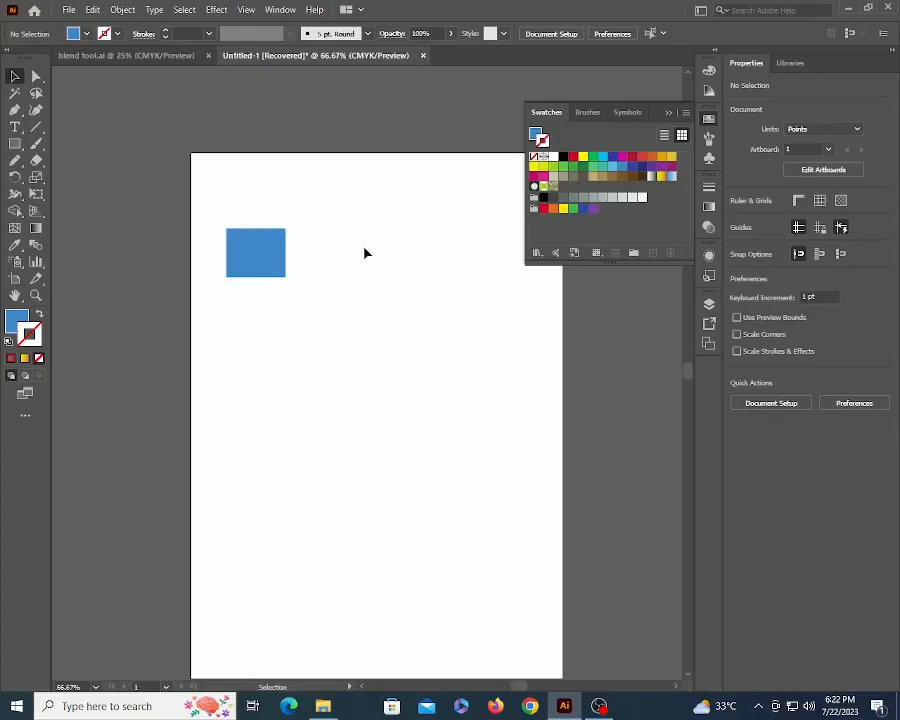
key(l)
drag(346, 241, 489, 266)
key(v)
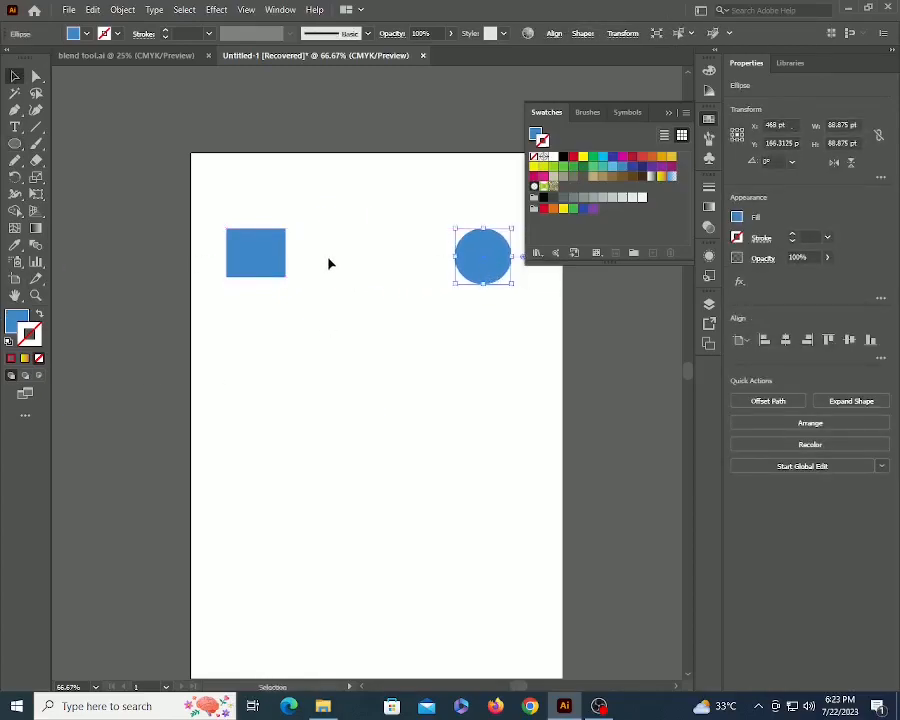
Make a blend between the blue rectangle and the blue circle.
click(275, 257)
click(418, 446)
click(275, 270)
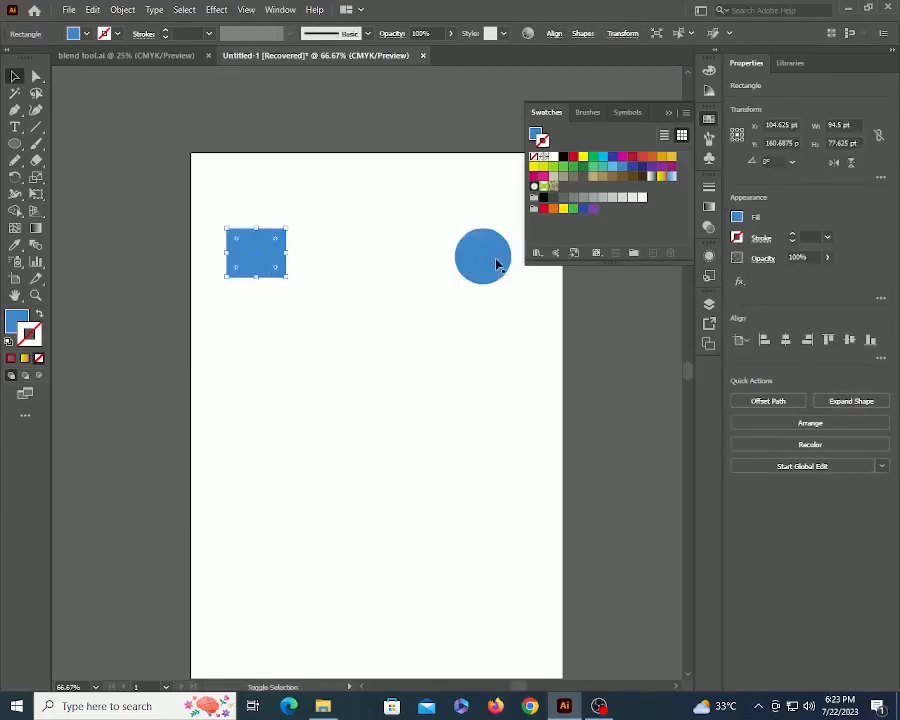
shift+click(496, 261)
click(122, 9)
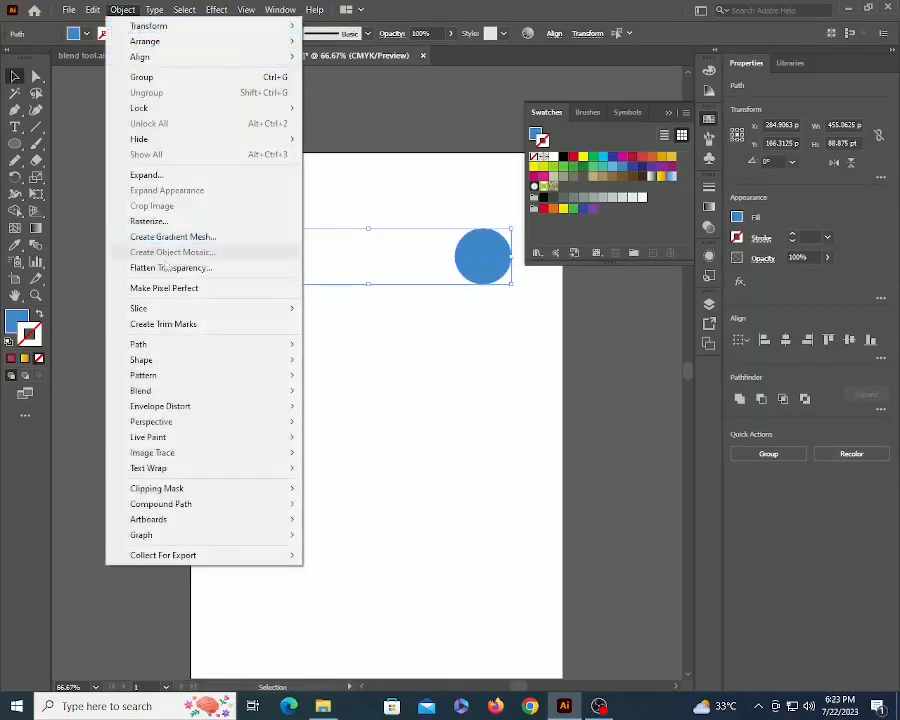
mouse_move(197, 392)
click(342, 392)
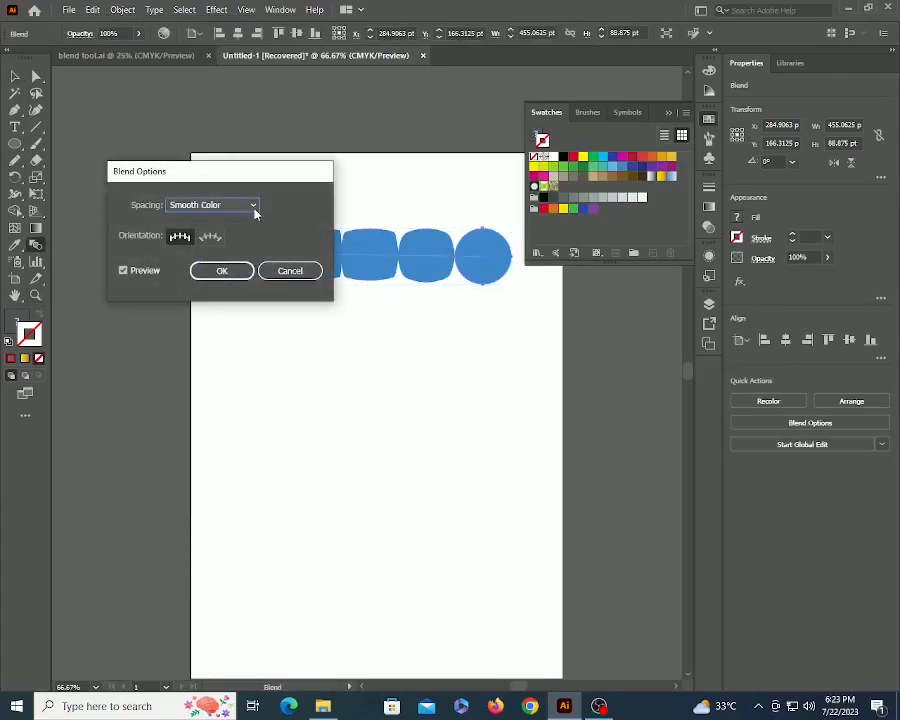
Set the rectangle-to-circle blend's spacing to Specified Steps with 25 steps.
click(233, 206)
click(233, 235)
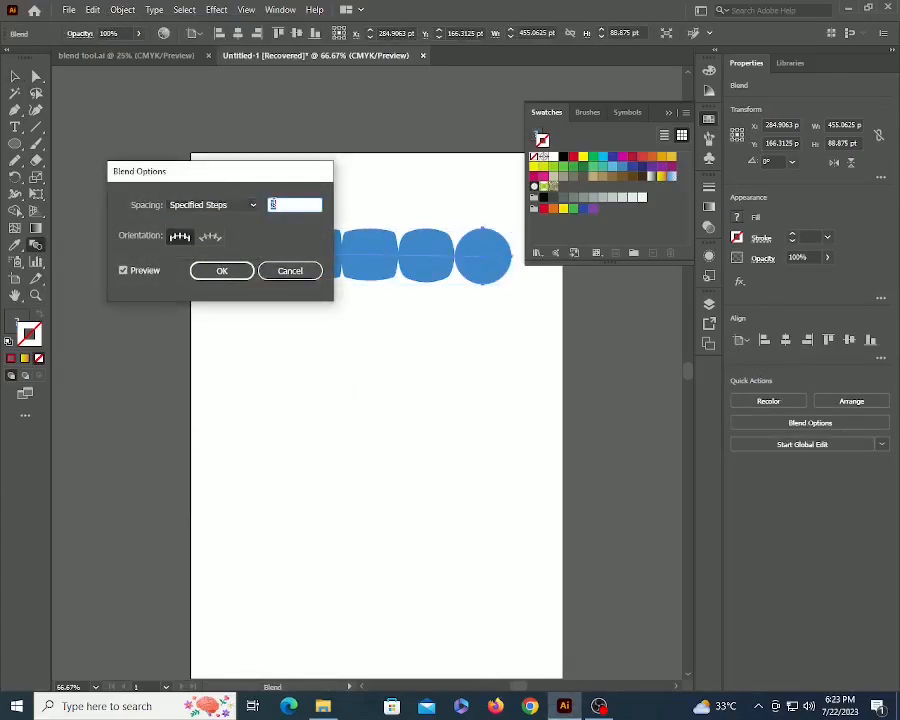
text(25)
key(Tab)
click(222, 271)
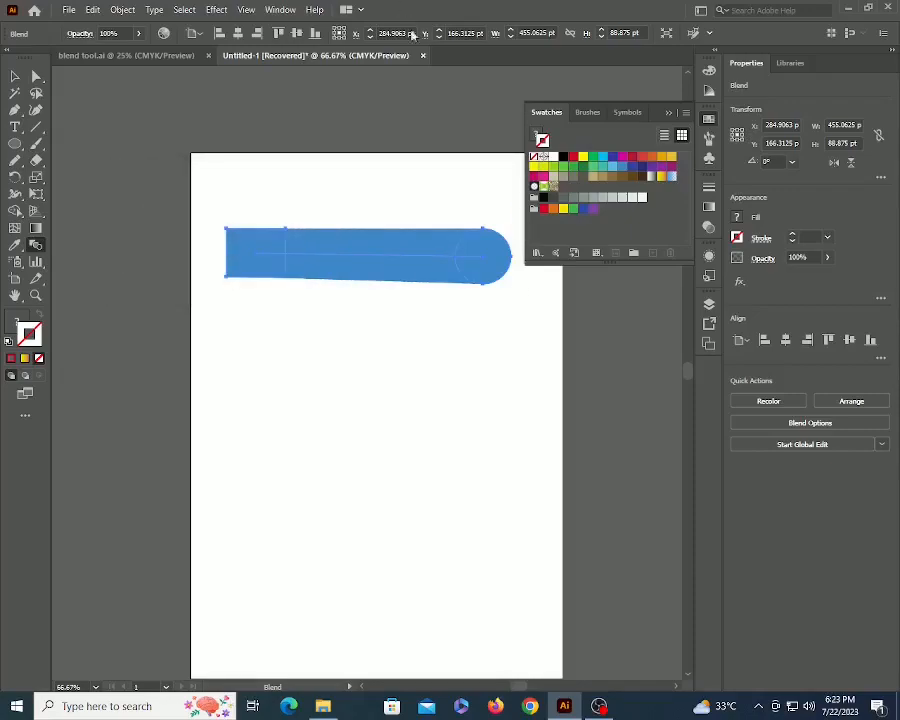
Select only the rectangle inside the blend and fill it with red.
key(a)
click(432, 370)
click(275, 254)
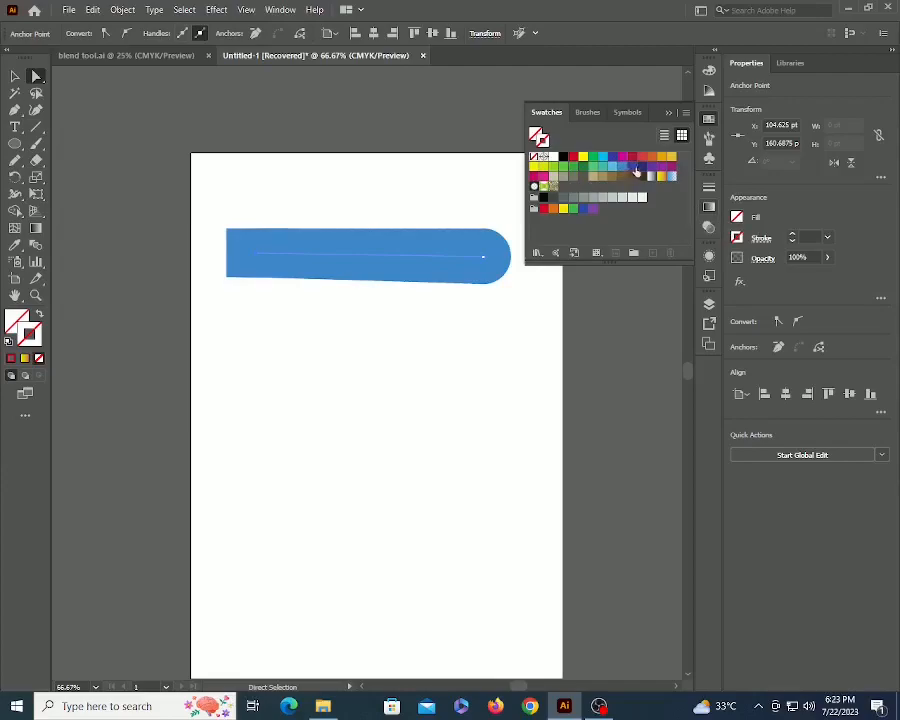
click(287, 253)
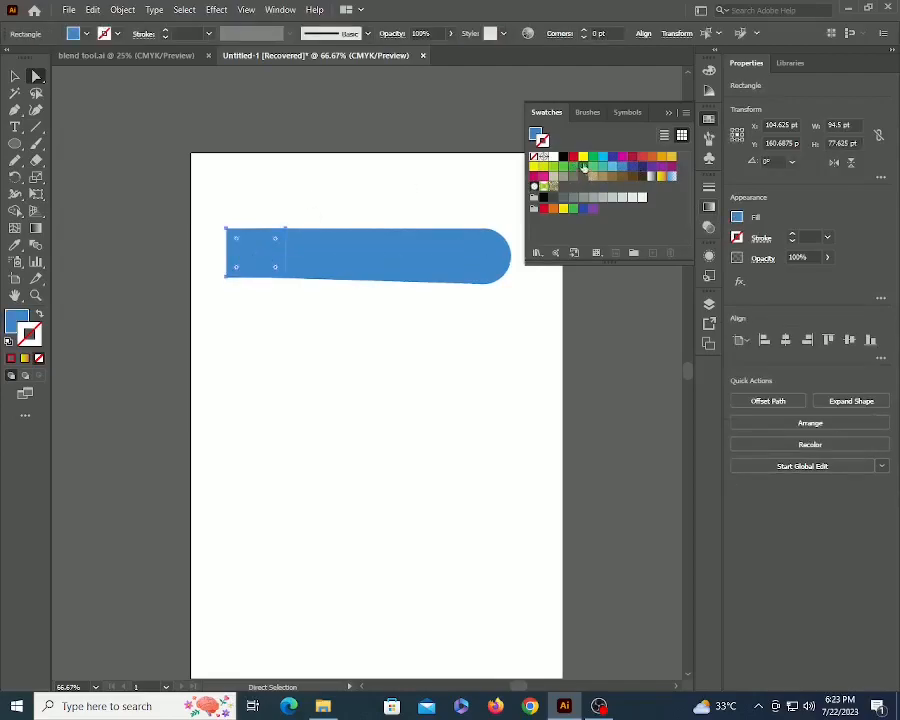
click(574, 158)
Paint a freehand curve with one loop below the blend using the Paintbrush tool.
key(b)
scroll(264, 300, down, 3)
mouse_move(258, 308)
mouse_down()
mouse_move(284, 338)
mouse_move(405, 331)
mouse_move(364, 356)
mouse_move(464, 394)
mouse_up()
key(v)
Select the looped curve together with the rectangle-to-circle blend and replace the blend's spine with the curve.
key(z)
click(372, 312)
click(372, 312)
key(space)
drag(369, 338, 388, 315)
key(v)
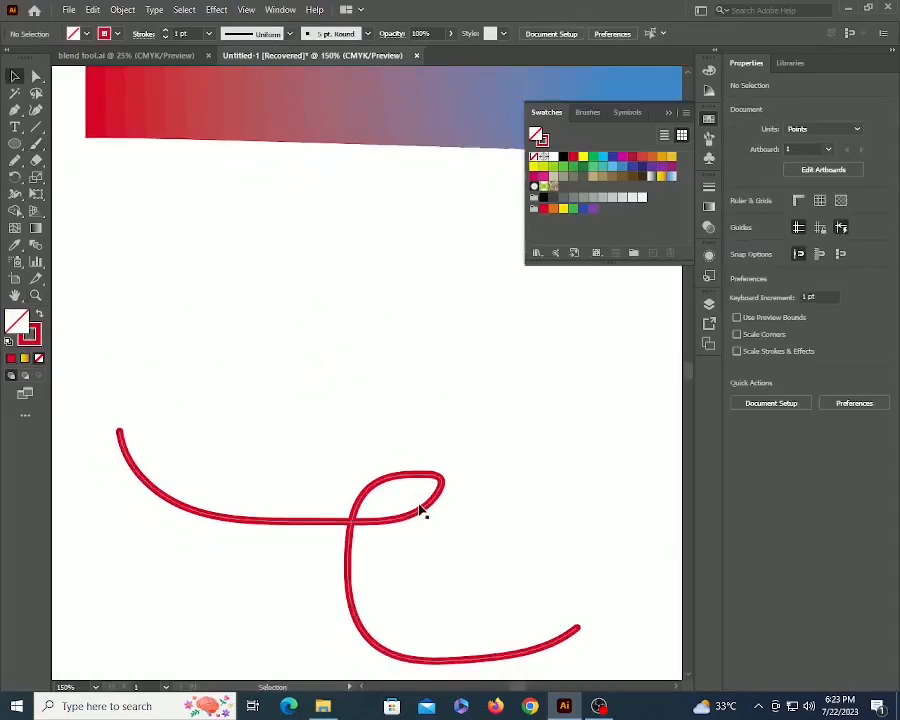
click(421, 511)
shift+click(260, 101)
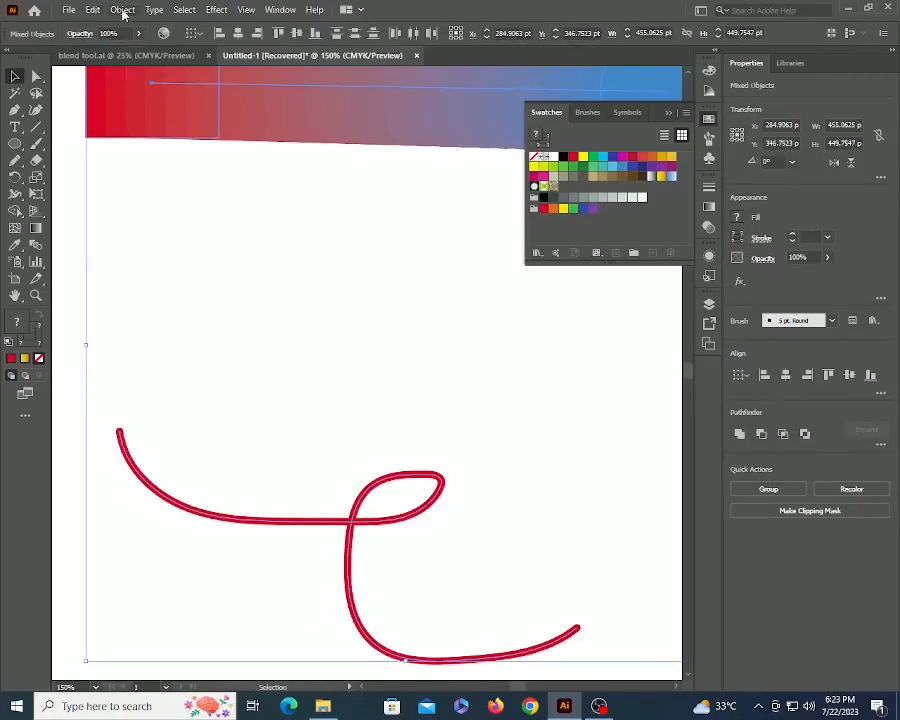
click(122, 9)
mouse_move(280, 390)
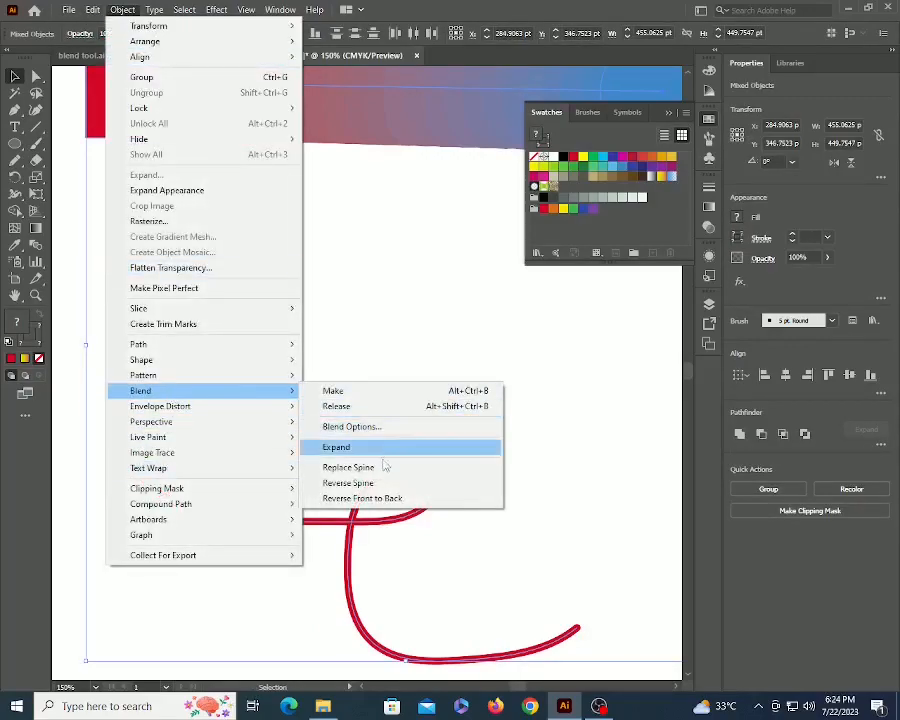
click(350, 467)
key(z)
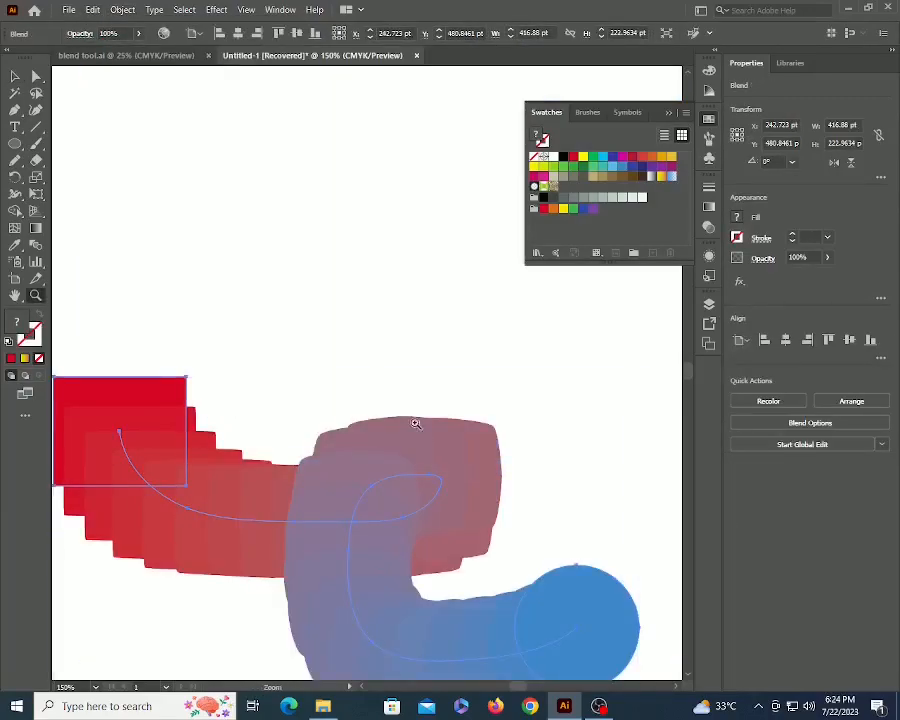
key(ctrl+0)
Select only the red rectangle at the blend's start and scale it down to about 47 × 39 pt.
key(a)
click(200, 295)
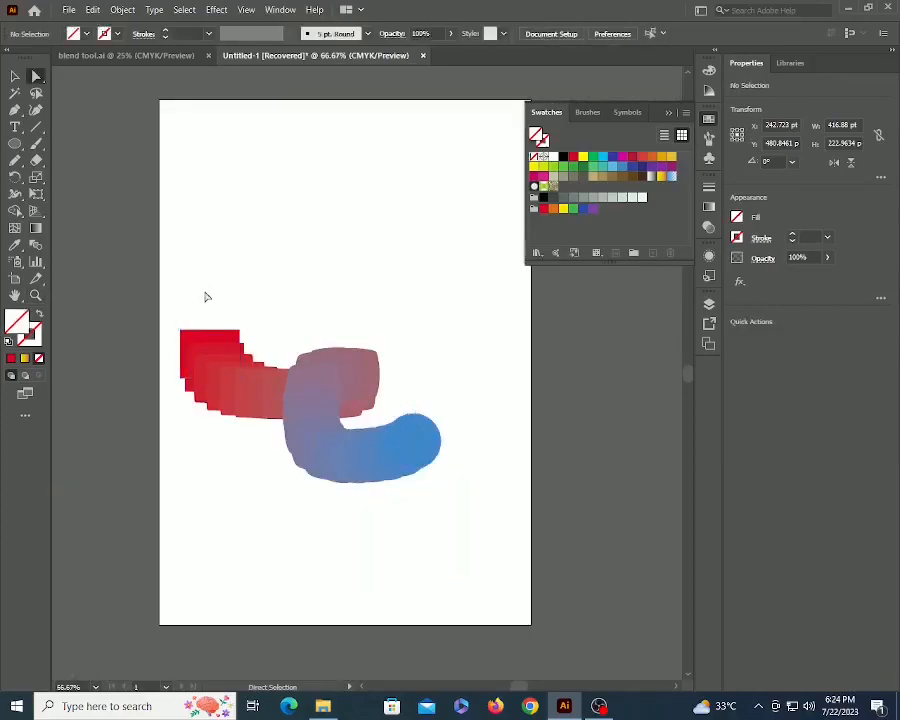
click(213, 388)
key(ctrl+plus)
key(ctrl+plus)
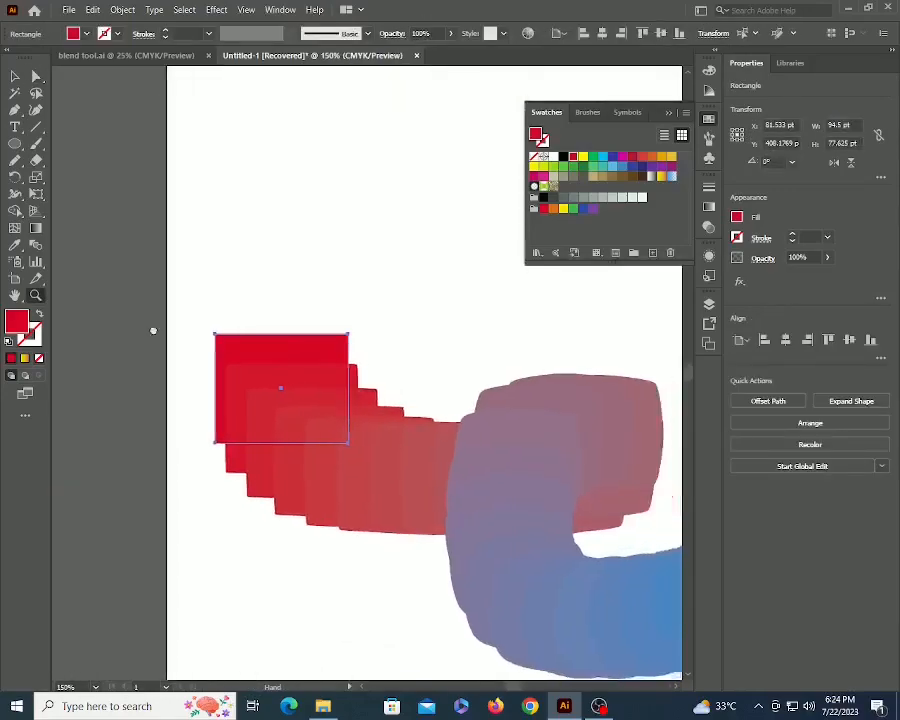
key(v)
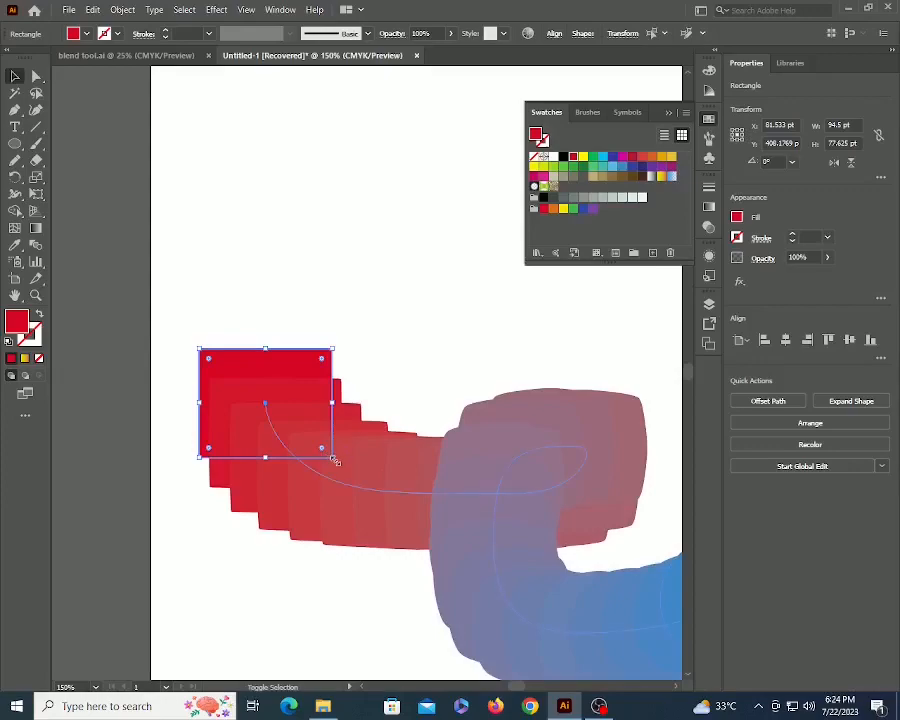
drag(334, 460, 266, 402)
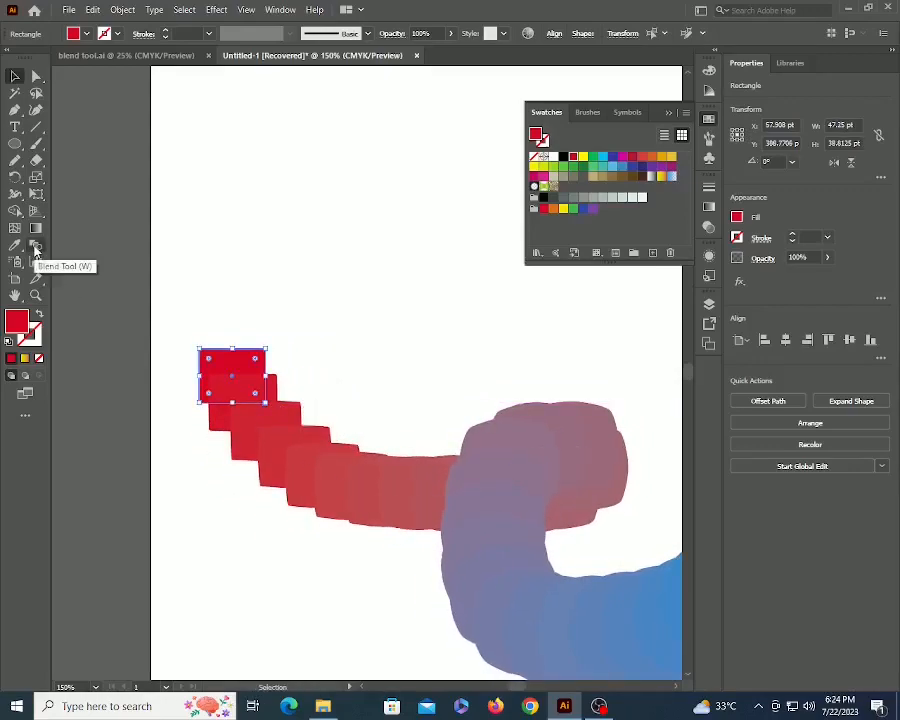
Raise the curved blend's Specified Steps to 50 and finally to 100, and deselect it.
double_click(36, 244)
click(279, 204)
text(50)
key(Tab)
click(279, 205)
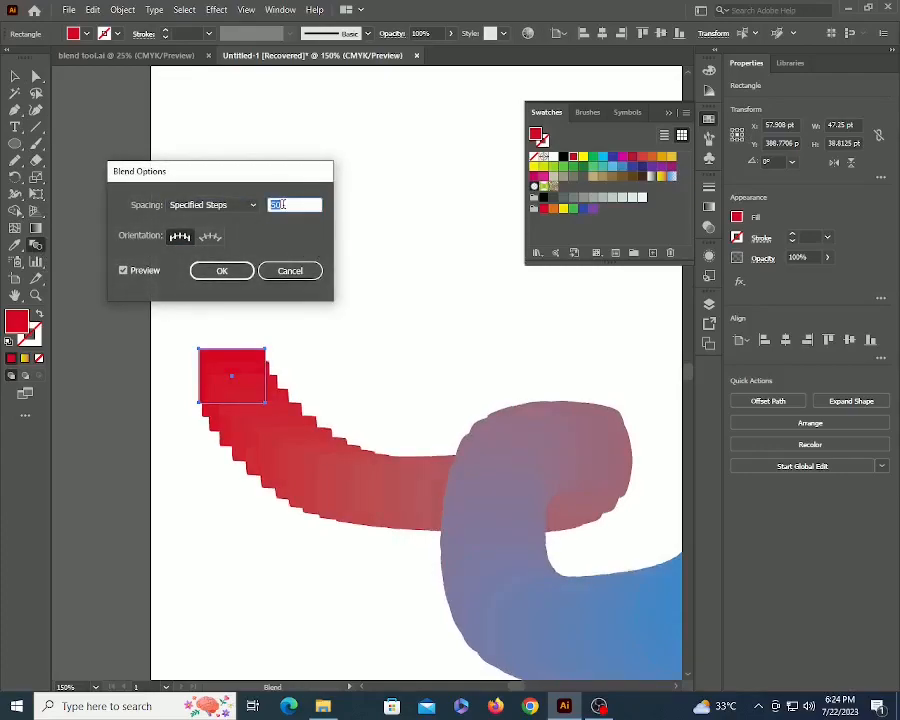
key(Tab)
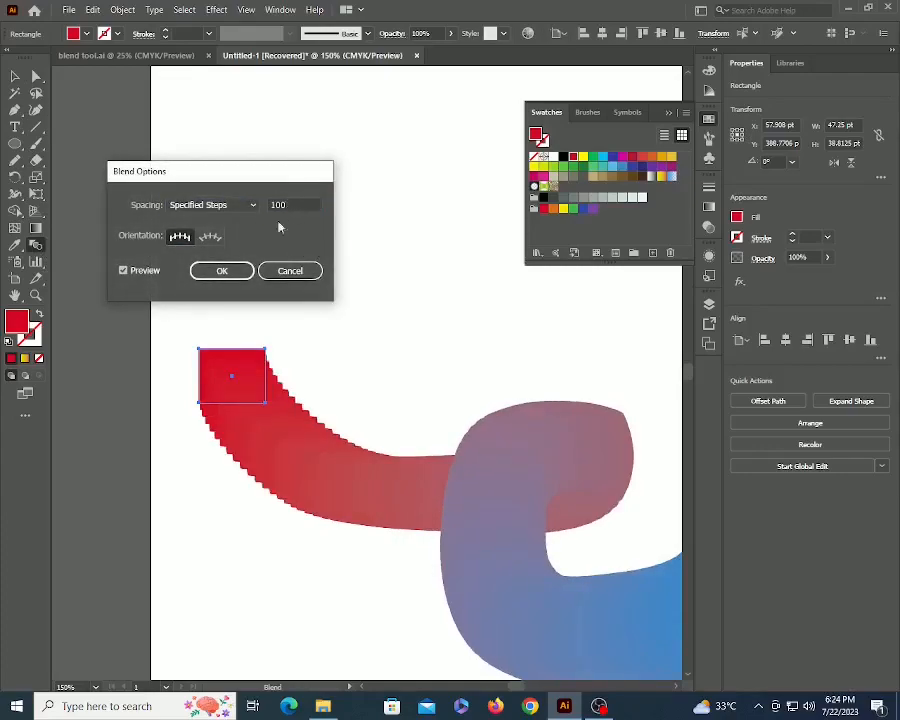
click(224, 270)
key(a)
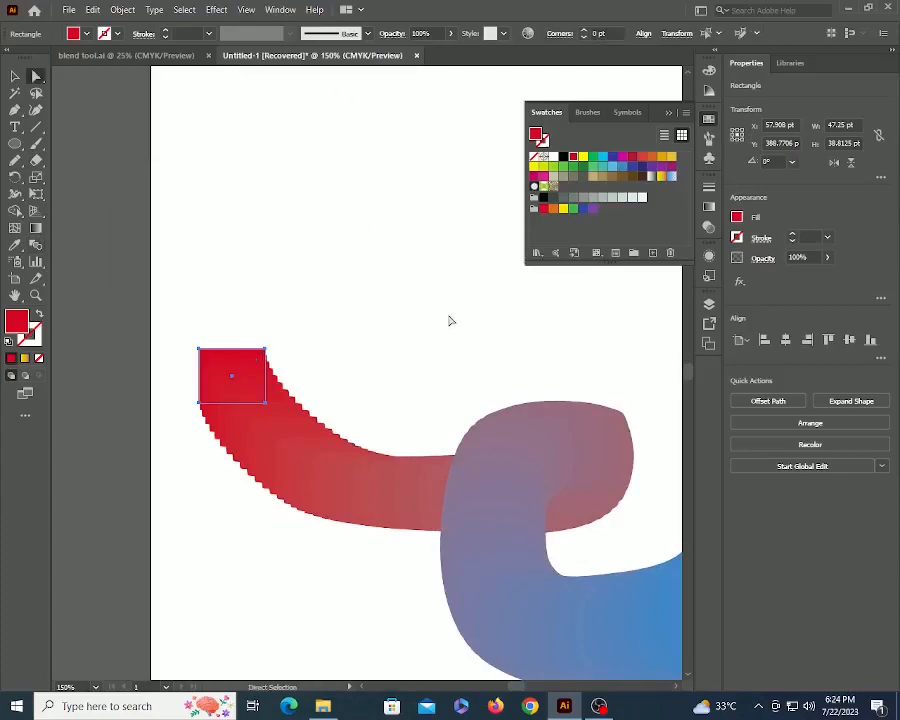
click(451, 321)
Select only the blue circle at the blend's end and scale it down to about 51 pt in diameter.
key(z)
click(496, 448)
click(496, 448)
drag(452, 400, 448, 283)
alt+click(497, 360)
alt+click(496, 360)
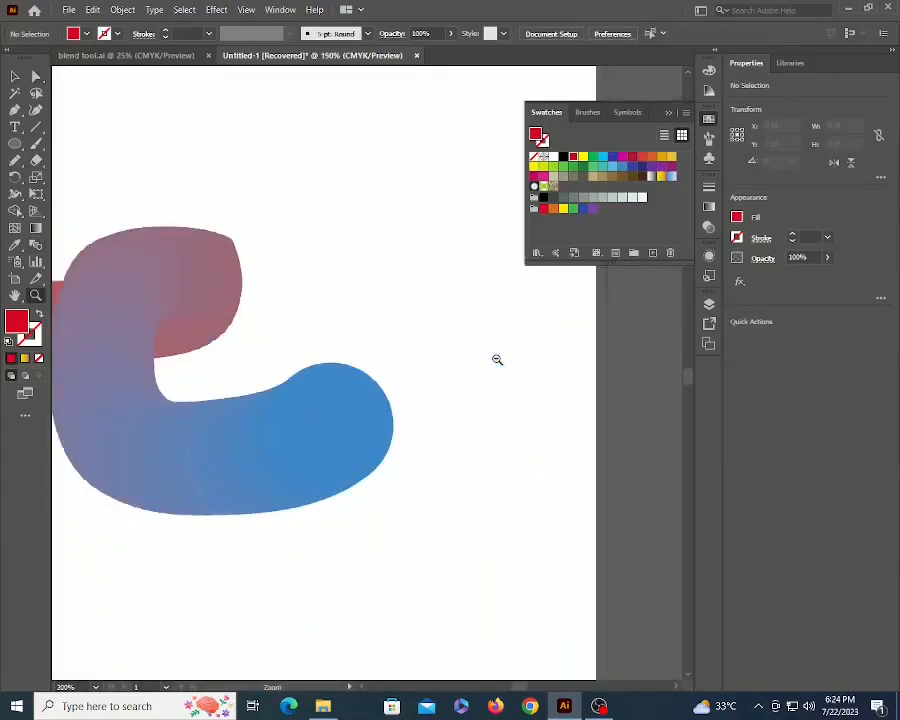
ctrl+click(368, 436)
drag(393, 363, 344, 412)
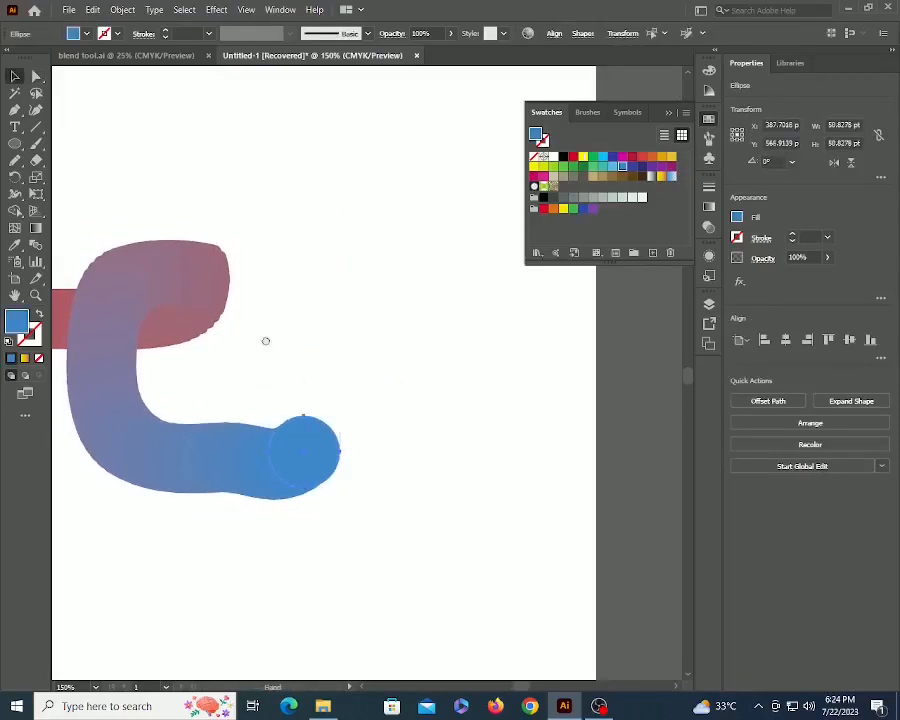
Select the whole curved blend and set its orientation to Align to Path in the blend options.
drag(245, 341, 583, 345)
key(z)
click(301, 288)
click(301, 288)
drag(378, 436, 247, 318)
alt+click(342, 313)
drag(390, 366, 213, 299)
key(a)
key(v)
click(464, 374)
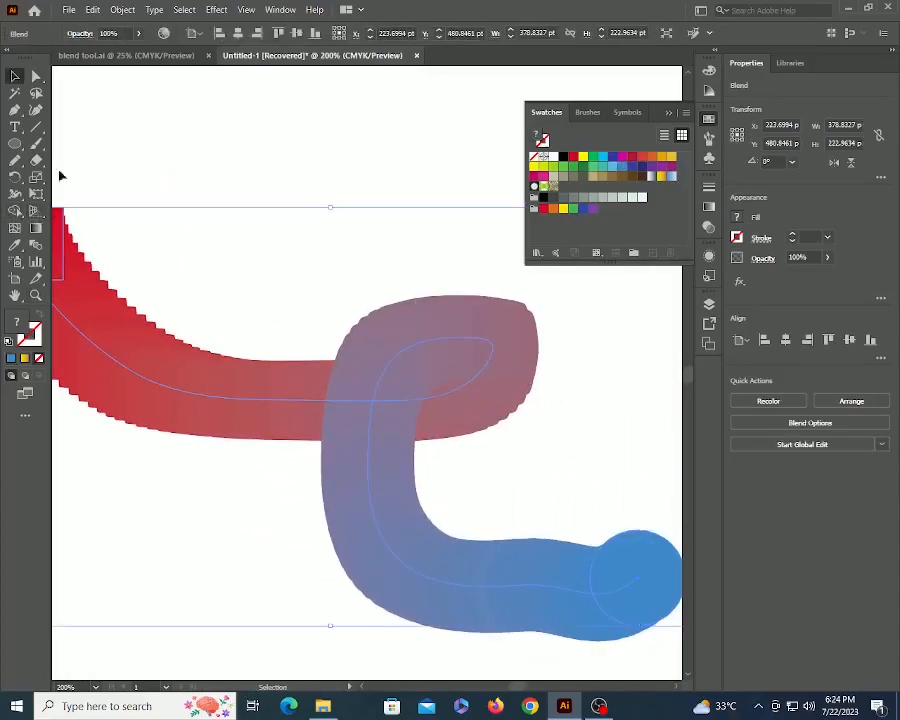
click(123, 10)
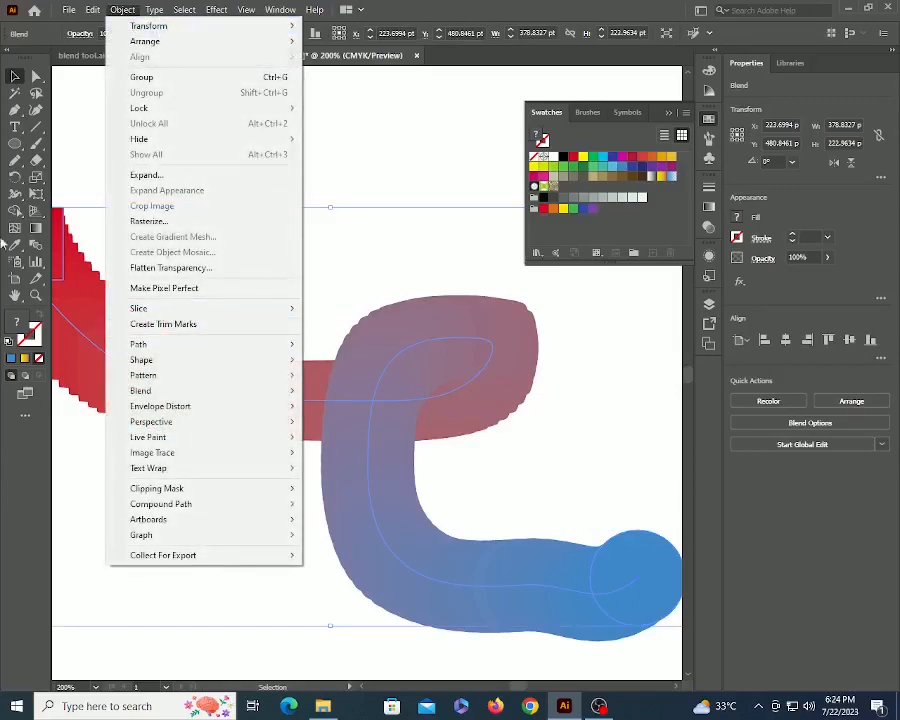
click(34, 257)
double_click(35, 250)
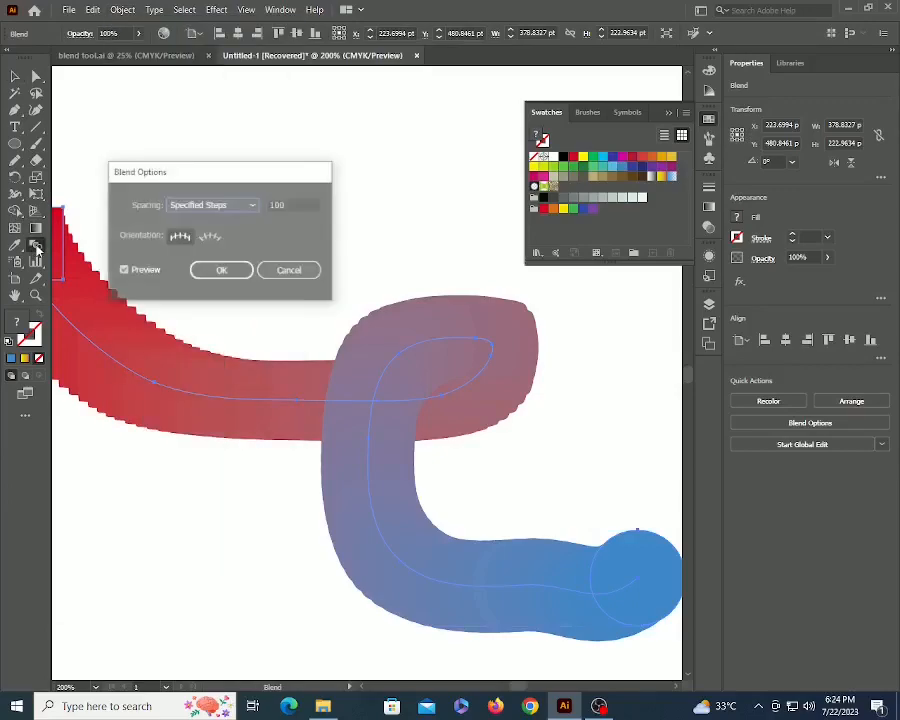
click(211, 240)
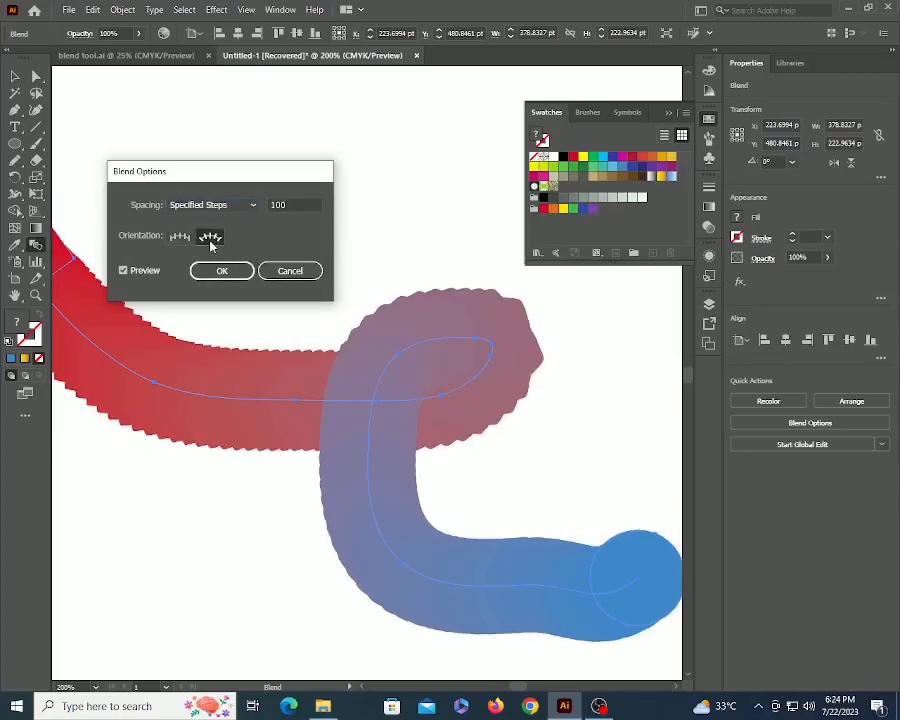
Reduce the curved blend's Specified Steps to 25 and finally to 10.
double_click(274, 206)
text(2)
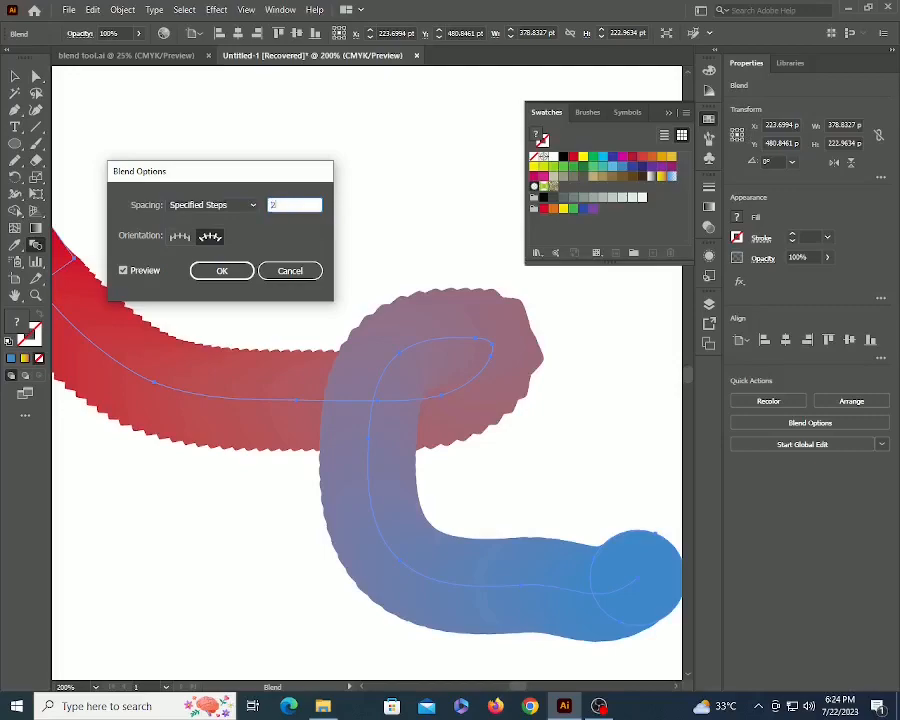
text(5)
key(Tab)
double_click(275, 206)
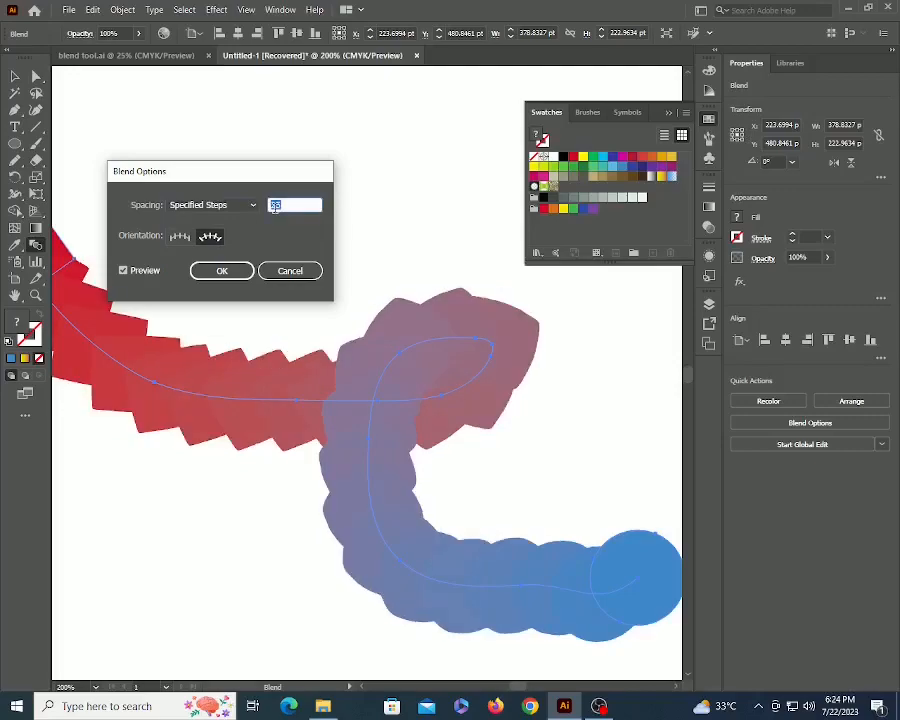
text(10)
key(Tab)
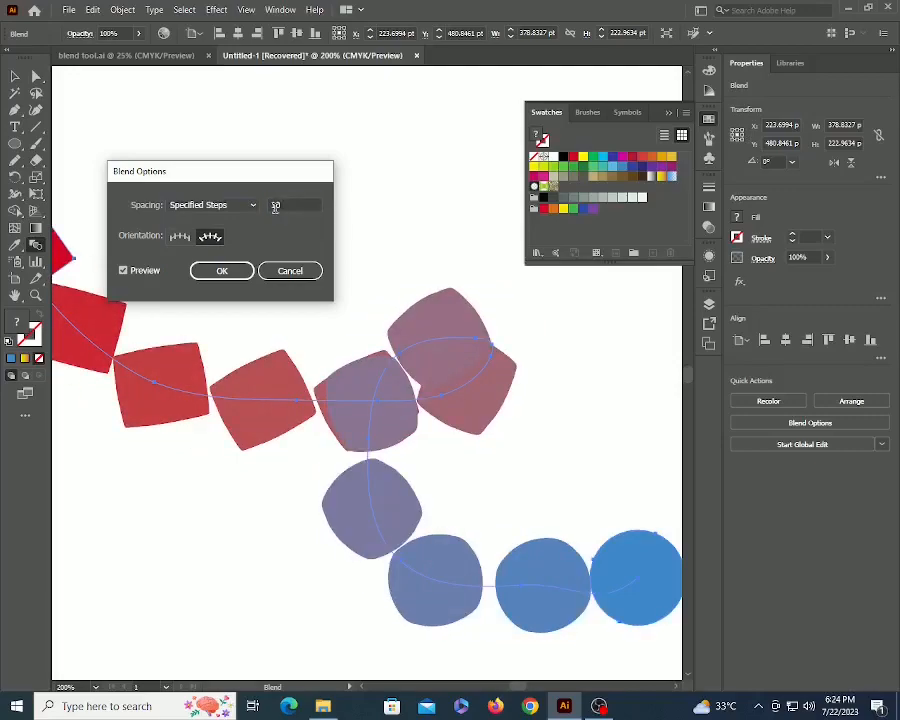
Compare the blend's Align to Page orientation with Align to Path and apply Align to Path.
click(180, 238)
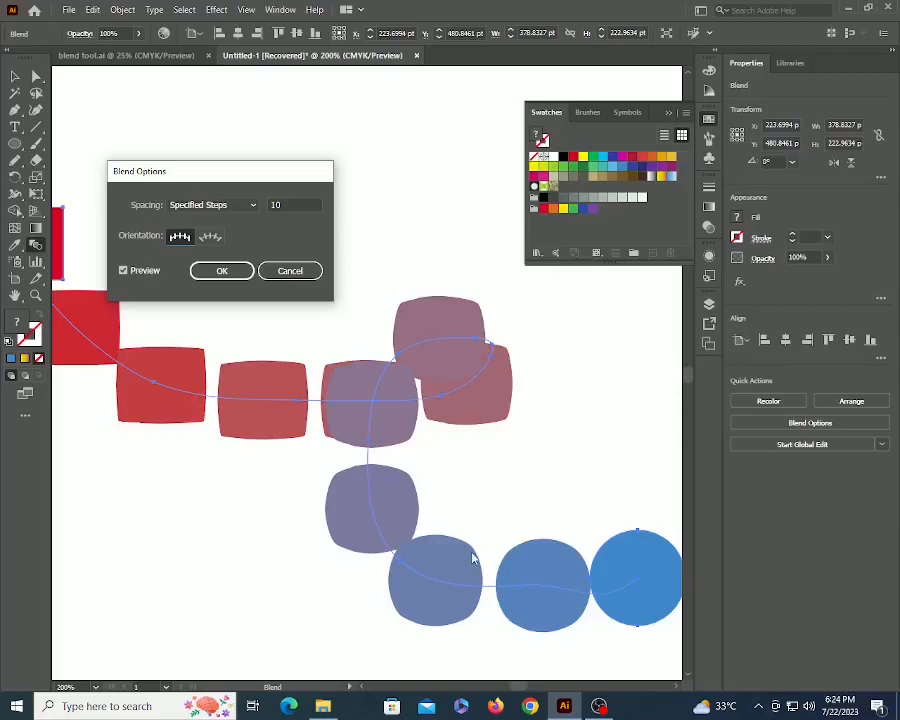
click(211, 238)
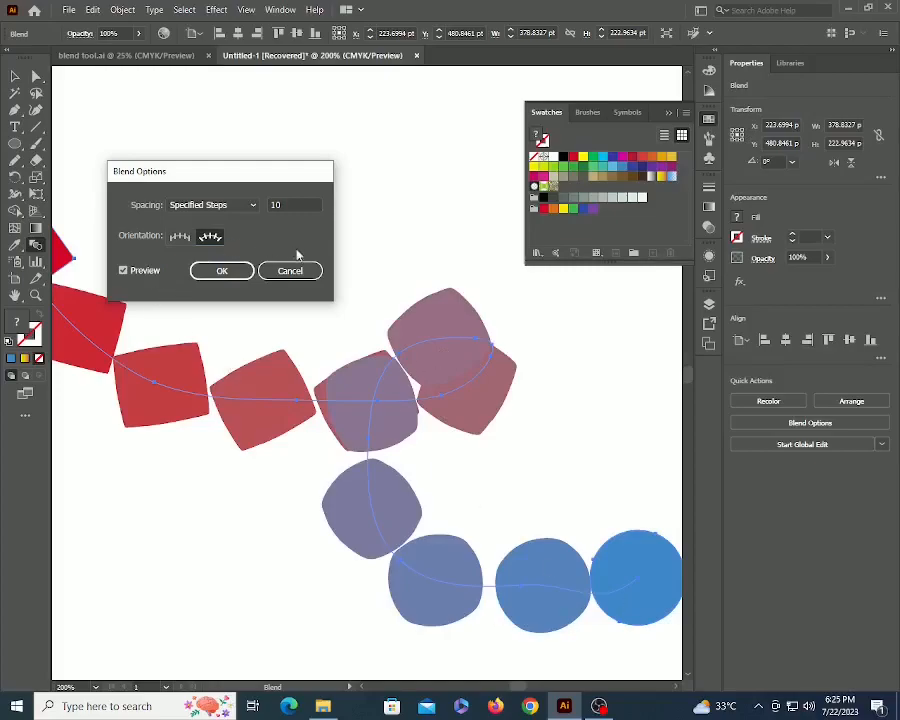
click(208, 272)
Delete the curved rectangle-to-circle blend from the artboard.
key(z)
alt+click(317, 302)
alt+click(317, 302)
alt+click(317, 302)
drag(354, 473, 299, 324)
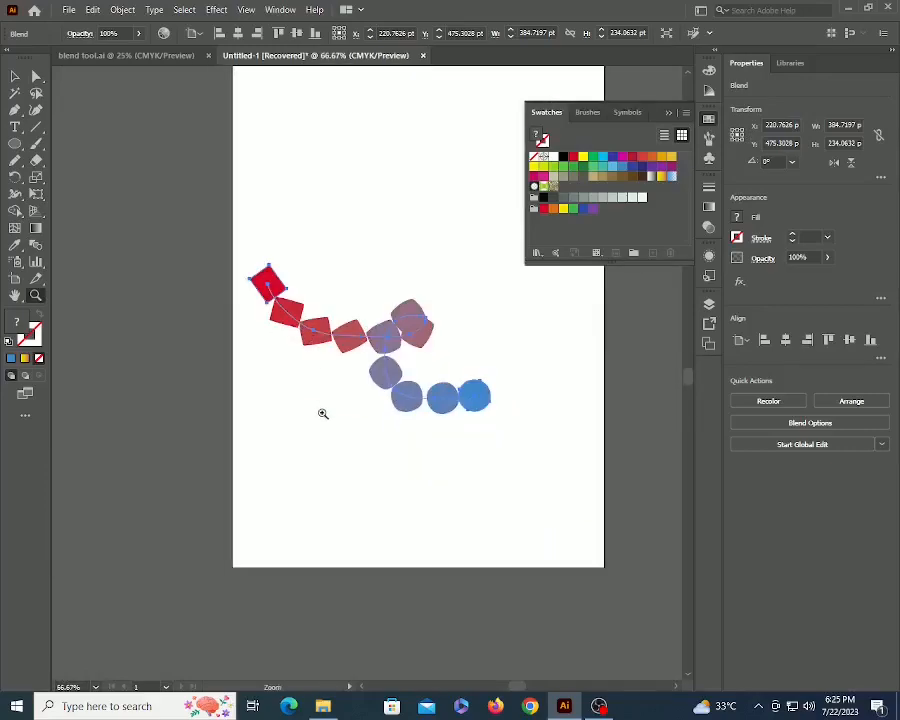
key(v)
click(322, 373)
click(326, 342)
key(Delete)
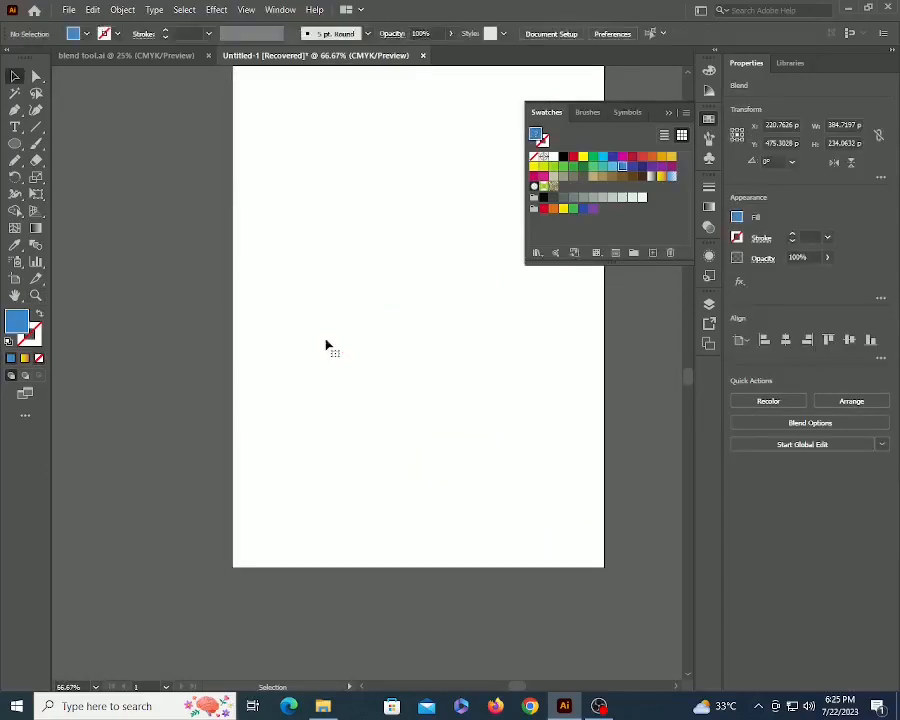
Draw a blue circle about 96 pt in diameter near the artboard's top and place a level copy about 325 pt to its right.
key(l)
drag(440, 251, 442, 484)
mouse_move(249, 351)
mouse_down()
mouse_move(312, 410)
mouse_move(392, 385)
mouse_move(484, 380)
mouse_up()
Select both circles and fill them with the yellow-to-red linear gradient.
key(v)
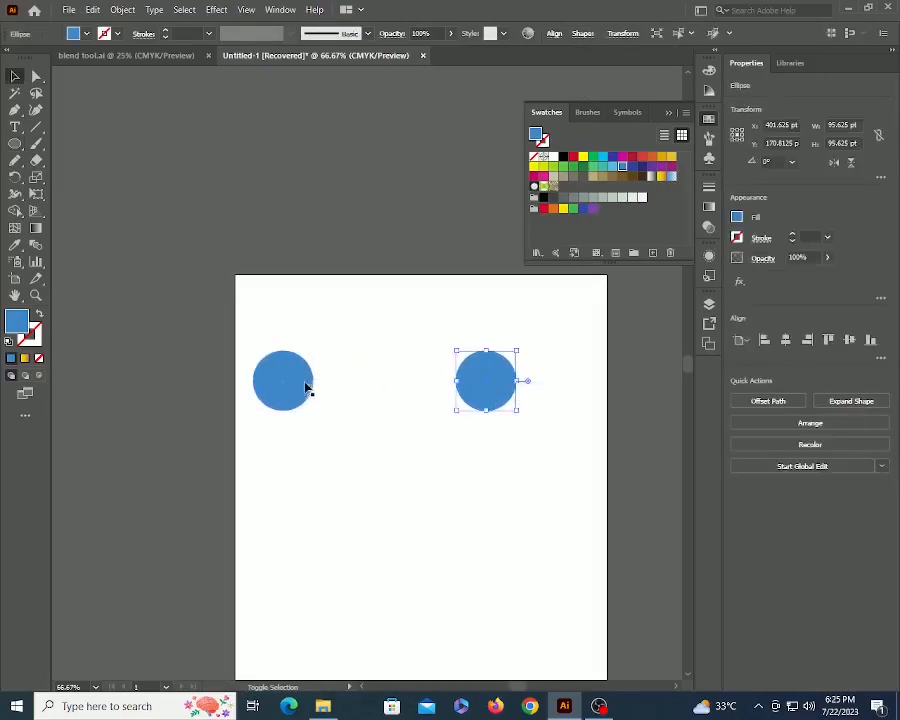
shift+click(306, 390)
click(707, 208)
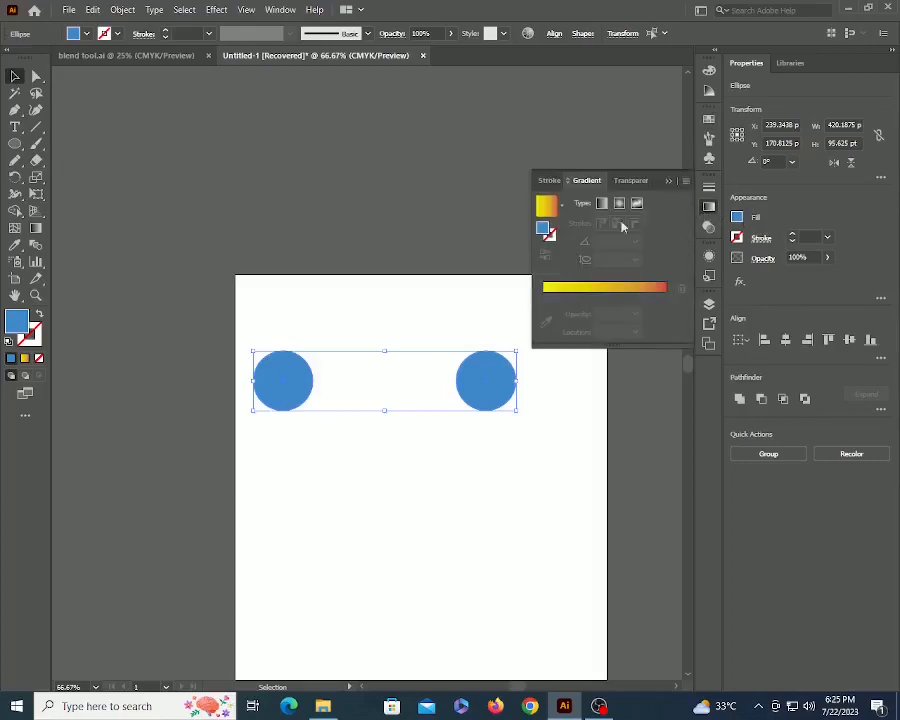
click(545, 207)
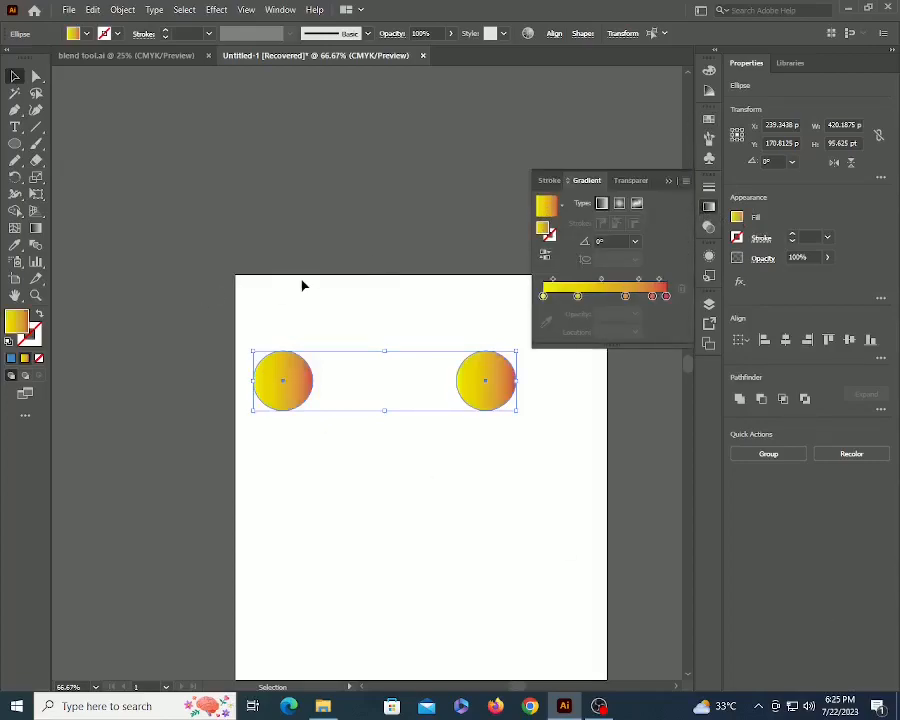
Reverse the gradient of the right circle only, and deselect it.
click(303, 341)
click(486, 377)
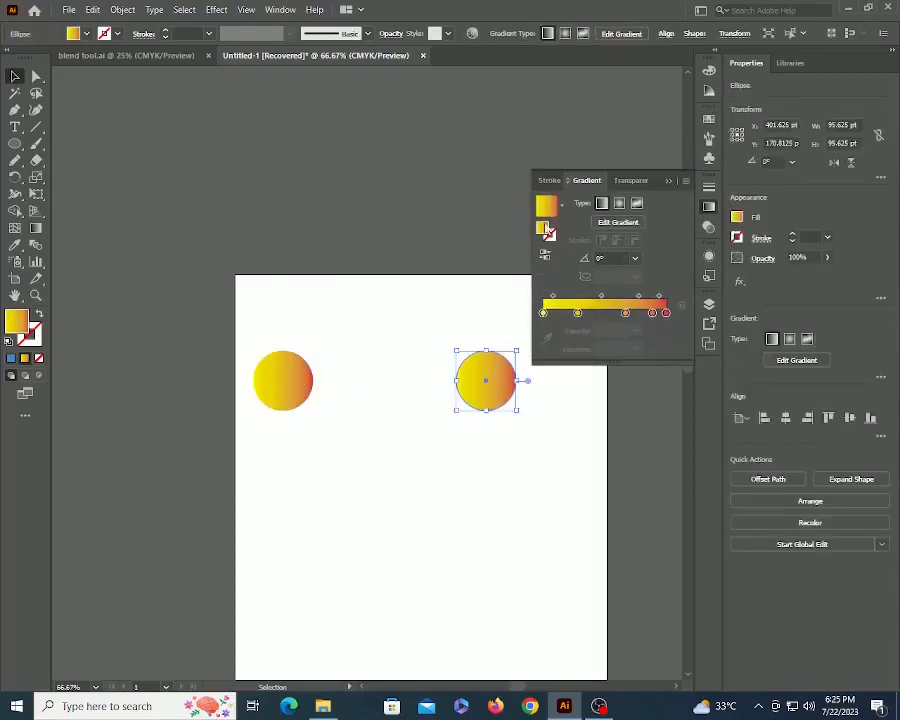
click(545, 257)
click(306, 420)
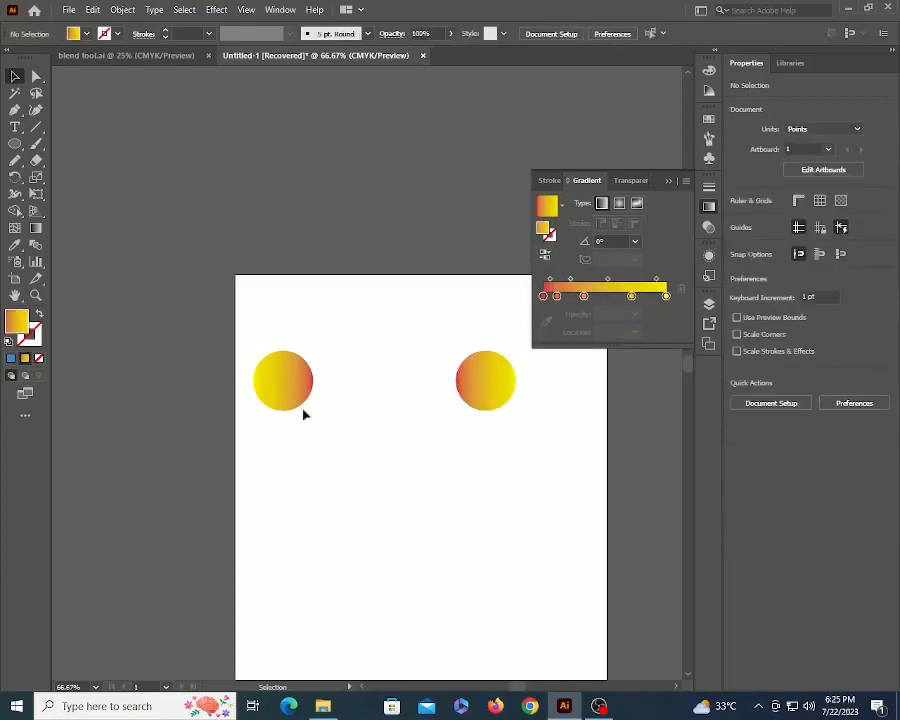
Scale both gradient circles to about 48 pt in diameter and move the right one so the pair spans about 426 pt.
click(310, 395)
shift+click(483, 387)
drag(517, 409, 464, 383)
click(459, 412)
drag(366, 372, 502, 378)
Make a blend between the two gradient circles and deselect it.
shift+click(271, 373)
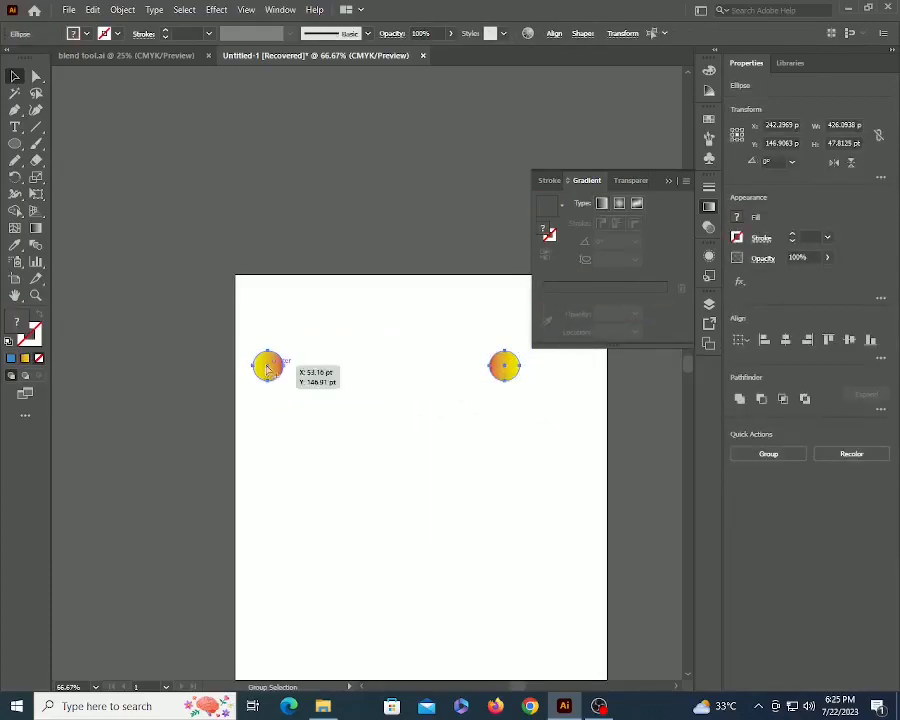
click(122, 10)
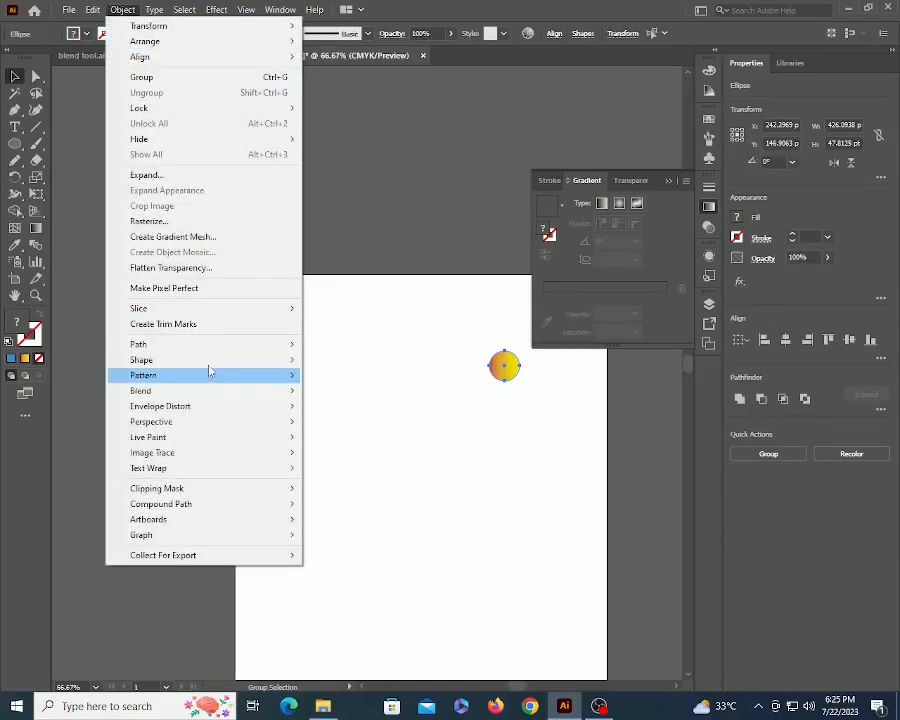
mouse_move(225, 396)
click(334, 390)
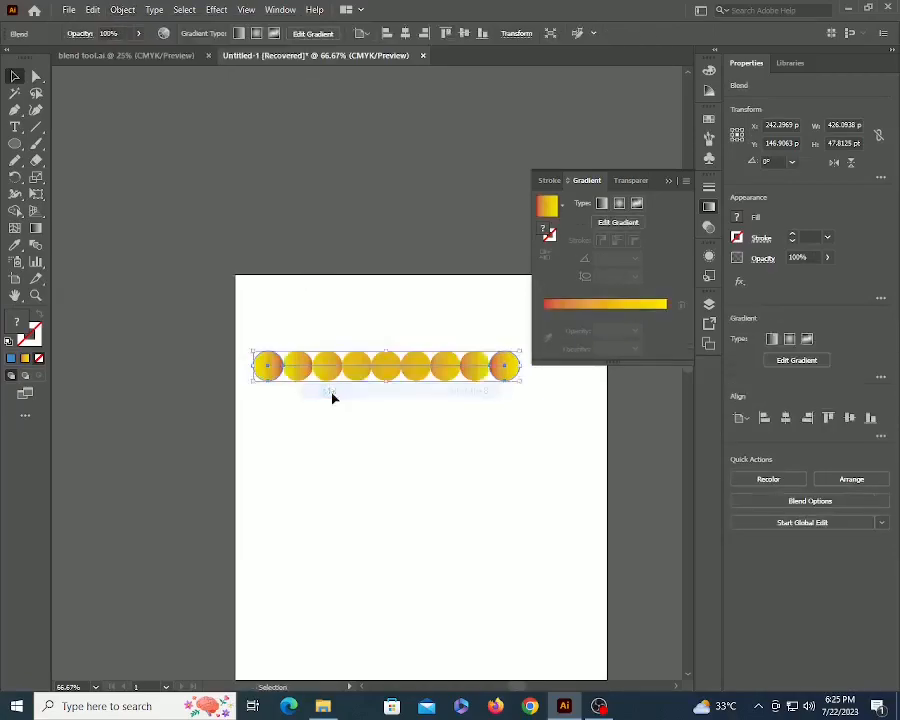
click(335, 453)
Paint a freehand curve with one loop below the gradient-circle blend using the Paintbrush tool.
mouse_move(335, 453)
mouse_down()
mouse_move(298, 362)
mouse_move(276, 338)
mouse_up()
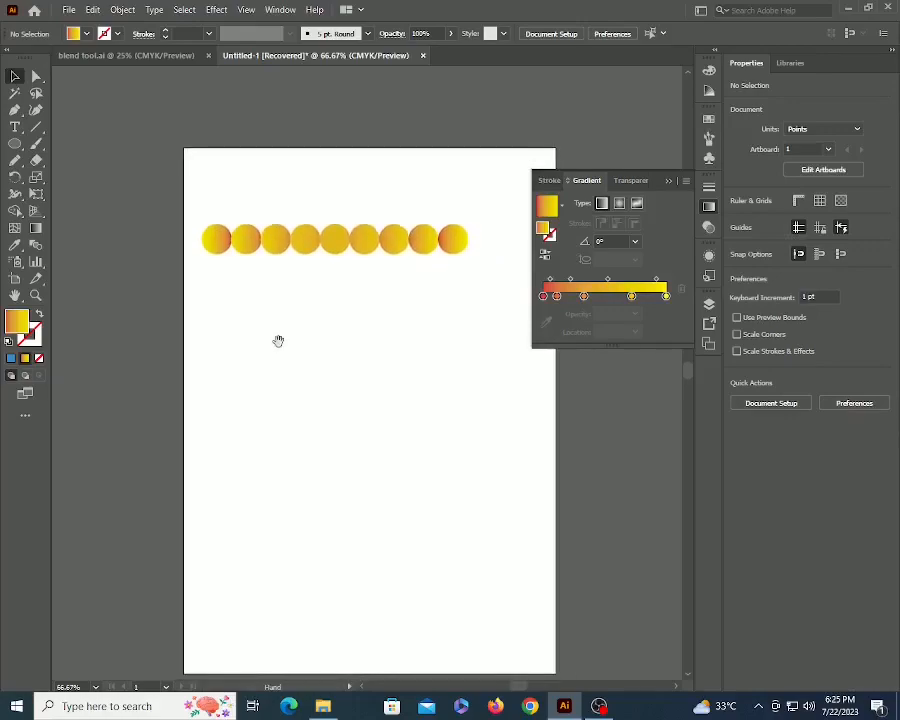
key(b)
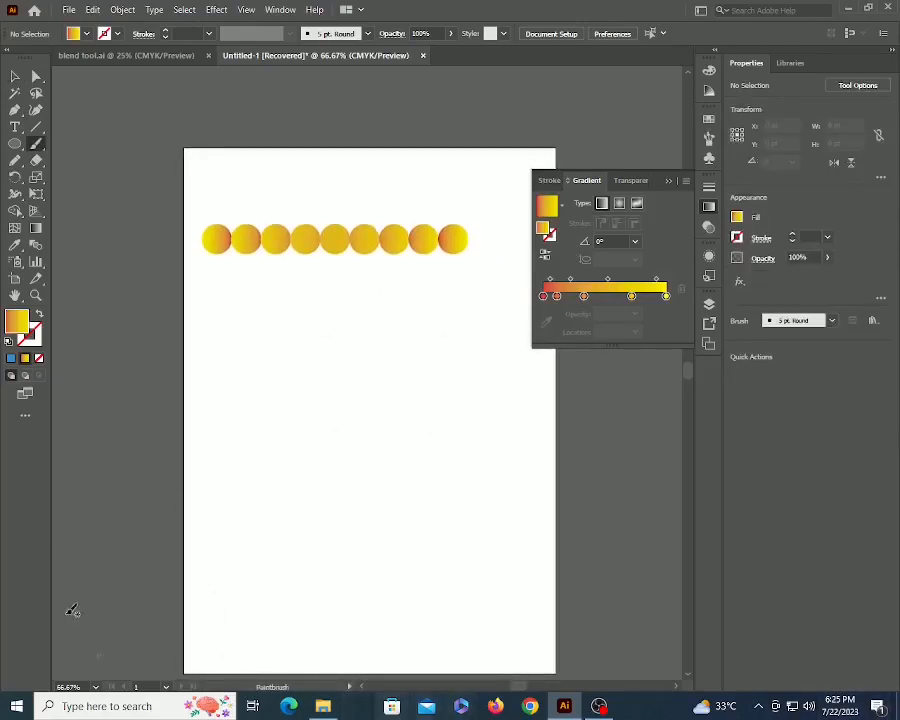
mouse_move(331, 327)
mouse_down()
mouse_move(295, 410)
mouse_move(391, 430)
mouse_move(369, 405)
mouse_move(364, 497)
mouse_move(469, 486)
mouse_up()
key(v)
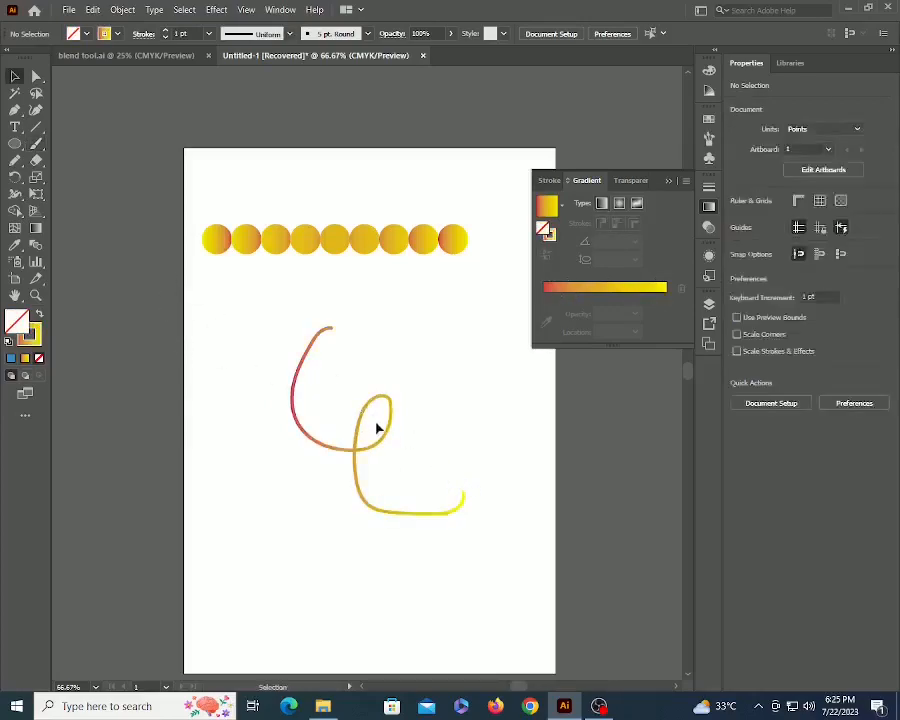
Replace the spine of the gradient-circle blend with the looped freehand curve.
click(314, 341)
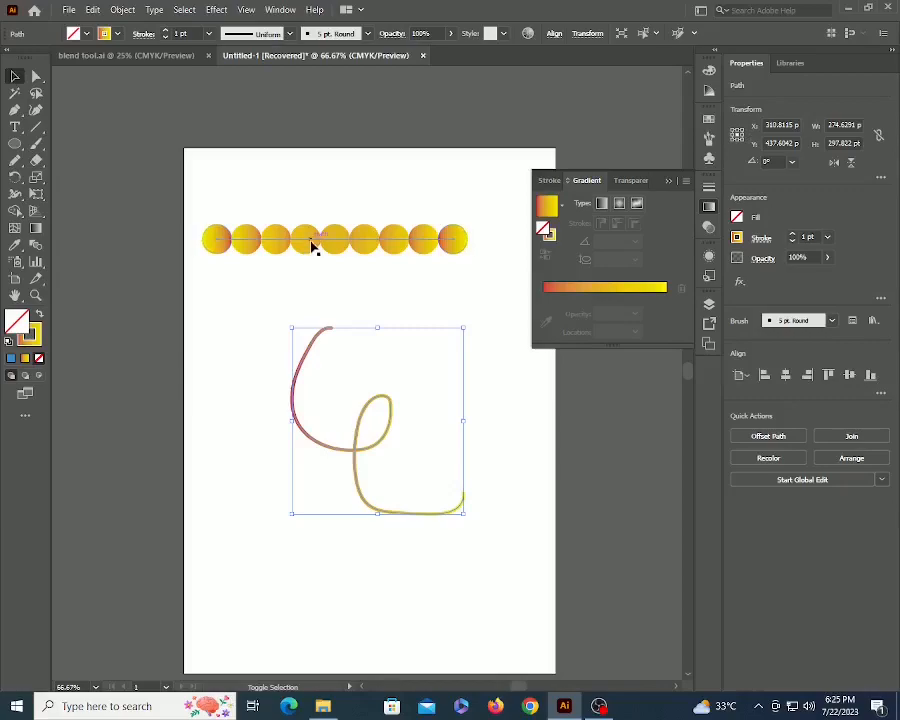
shift+click(315, 242)
click(121, 11)
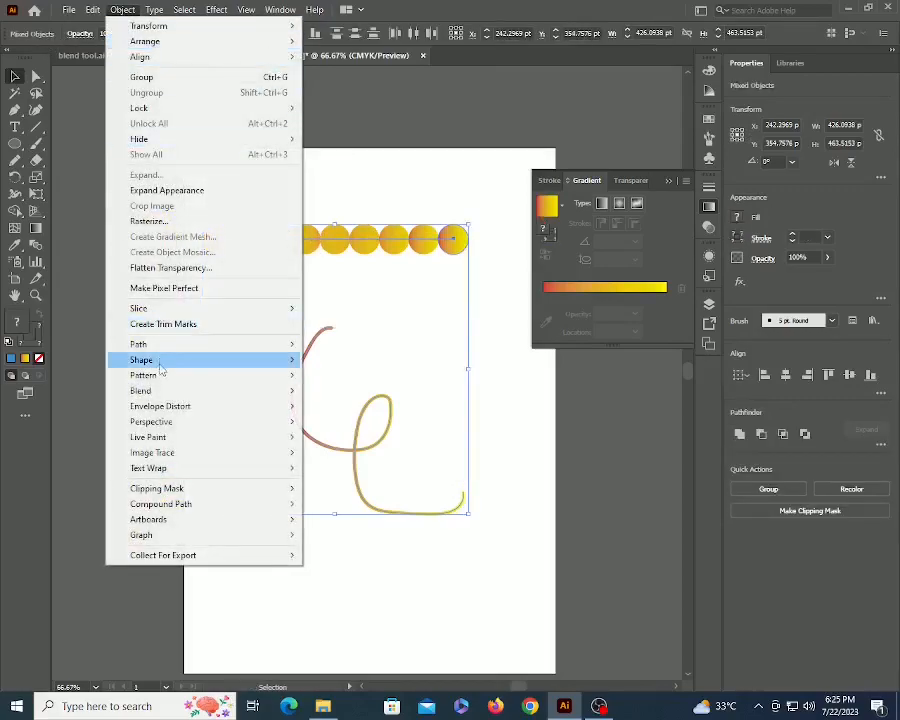
mouse_move(160, 390)
click(350, 468)
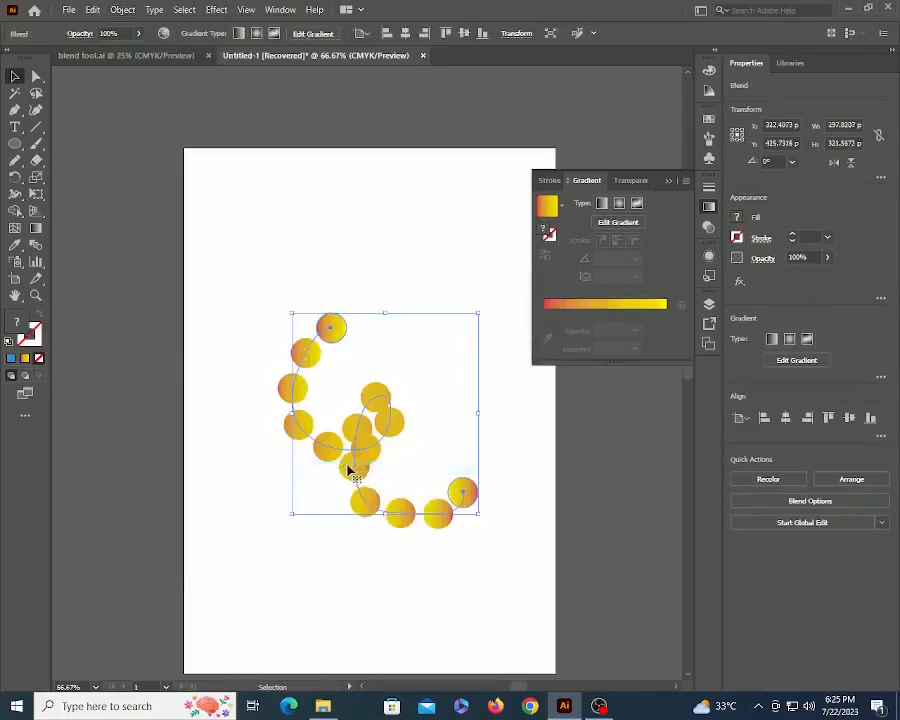
Set the blend's spacing to Specified Steps with 100 steps and deselect it.
double_click(35, 245)
click(216, 206)
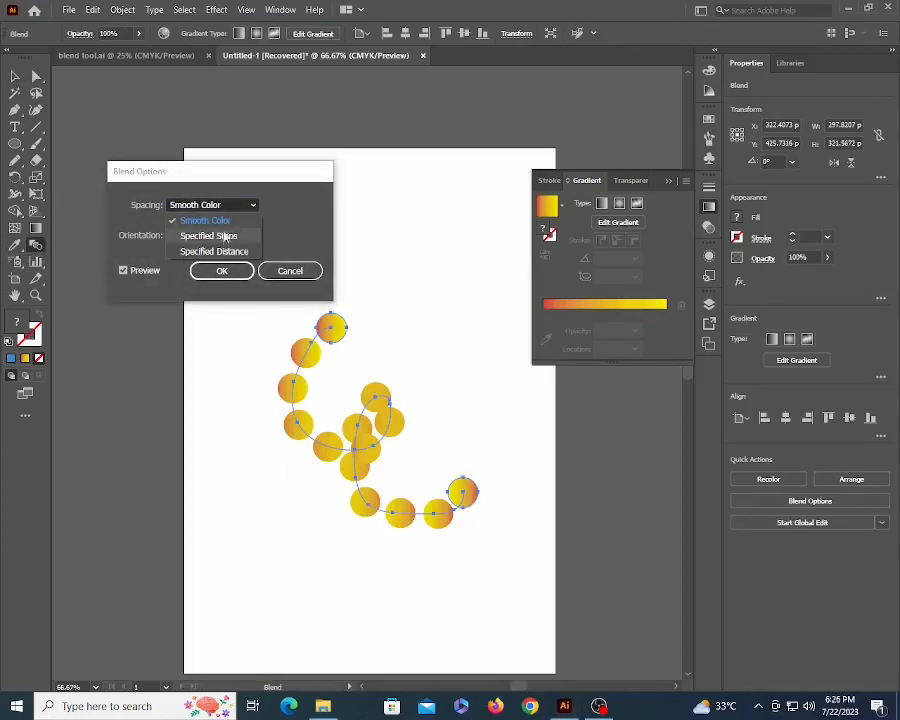
click(225, 236)
text(10)
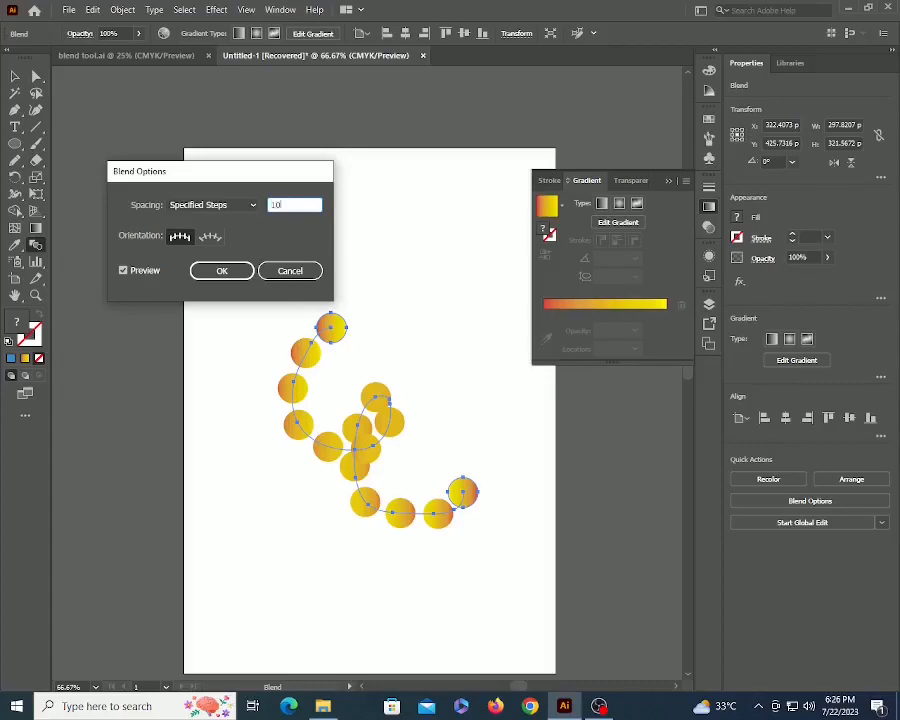
text(0)
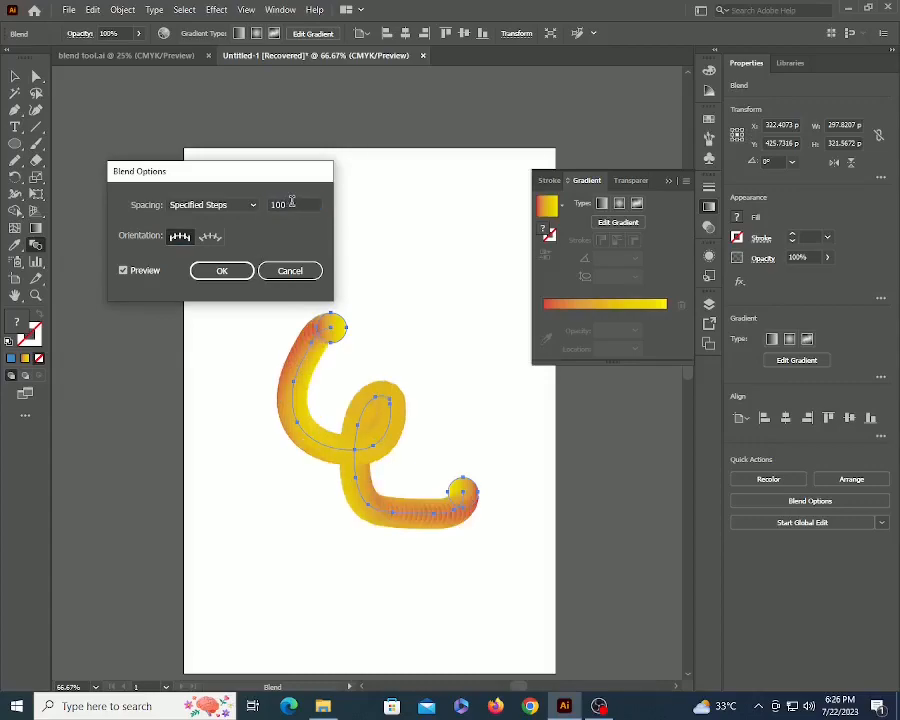
click(229, 275)
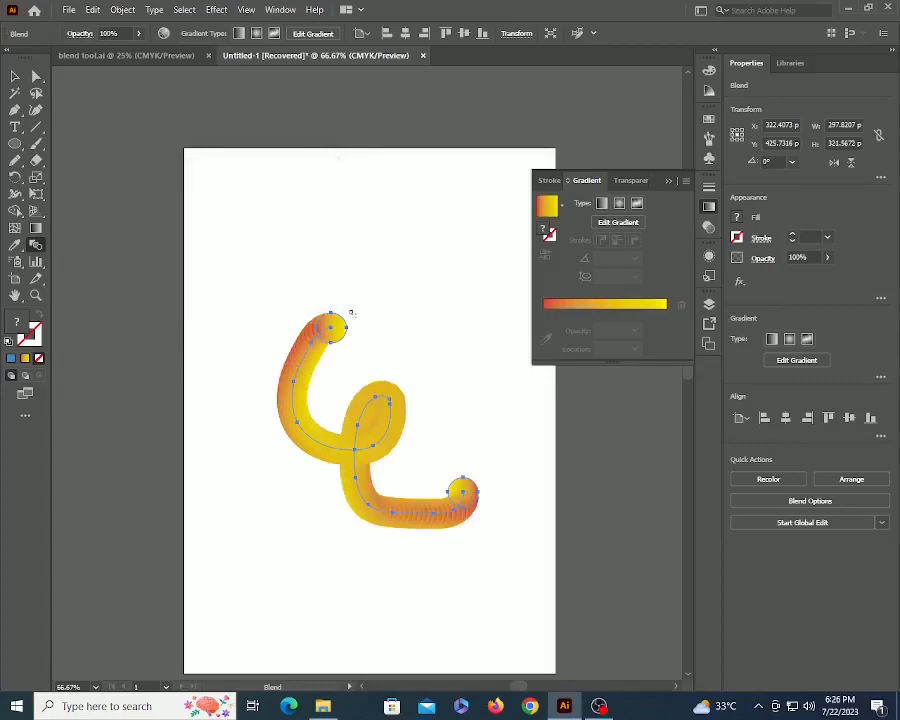
key(v)
click(359, 317)
Select the circle at the upper end of the looped blend and reverse the blend's spine.
key(z)
click(358, 362)
click(358, 362)
drag(350, 488, 245, 243)
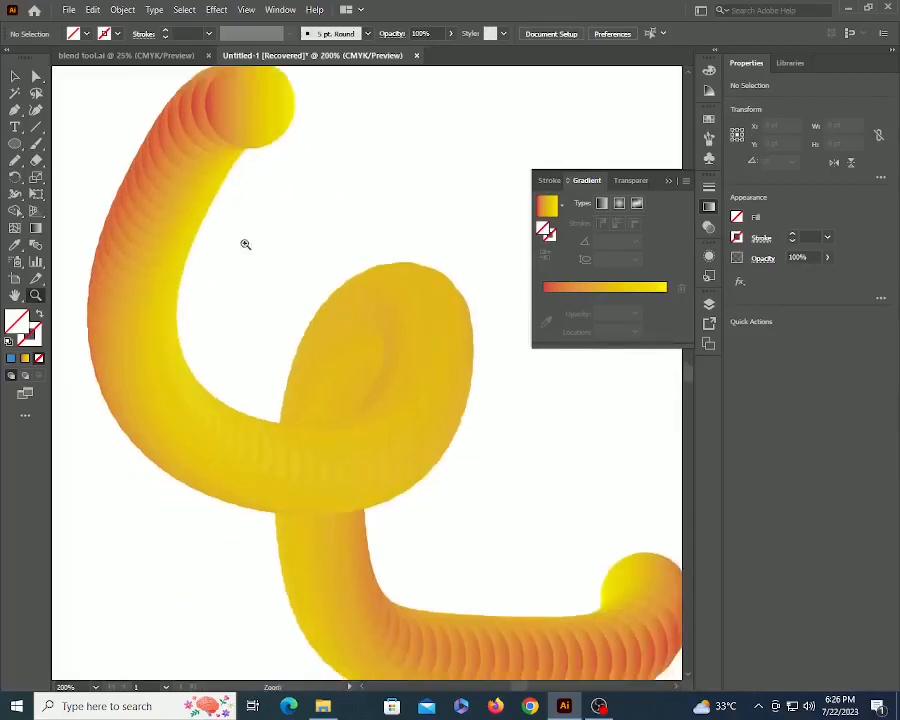
alt+click(430, 394)
drag(366, 366, 410, 344)
key(v)
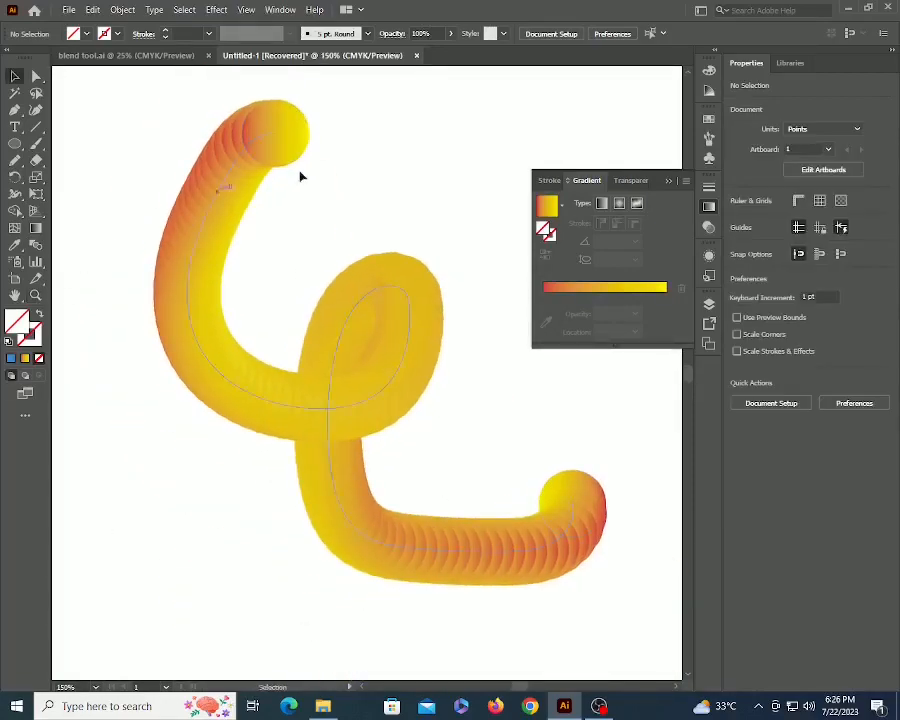
key(a)
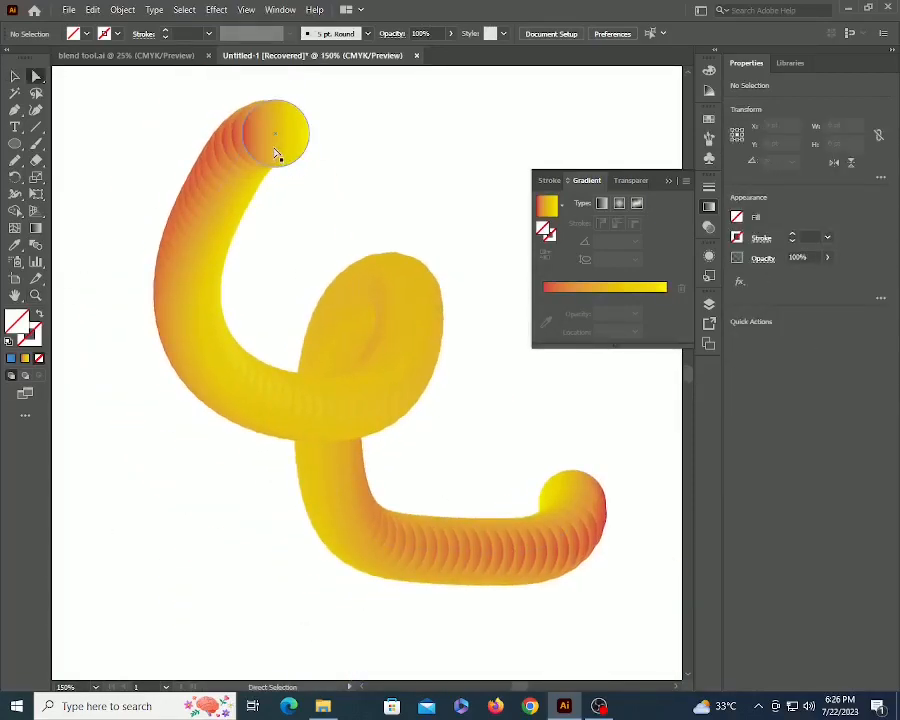
click(276, 159)
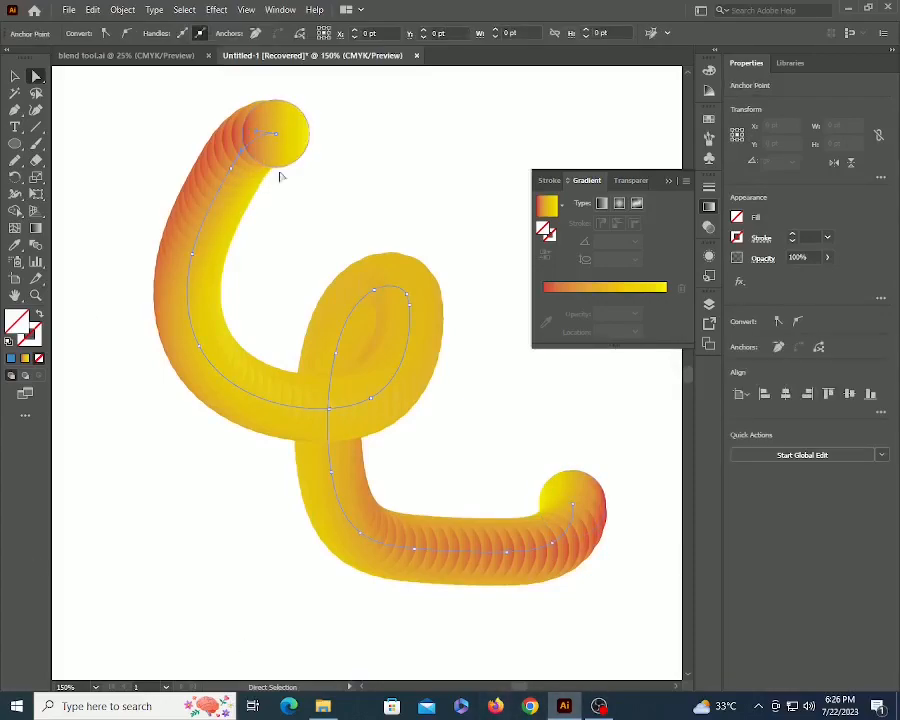
click(274, 138)
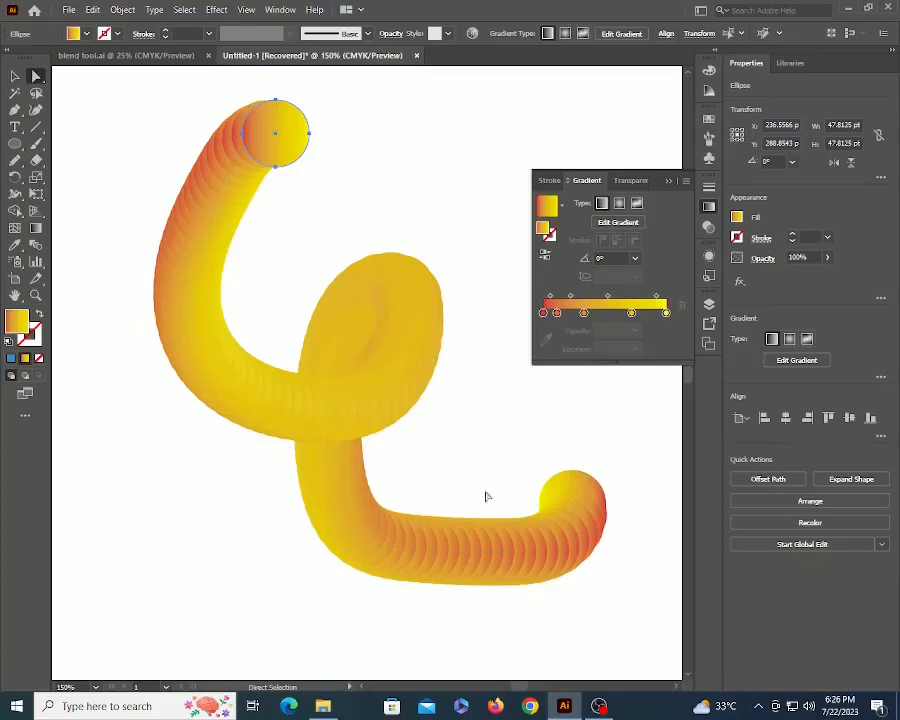
click(122, 9)
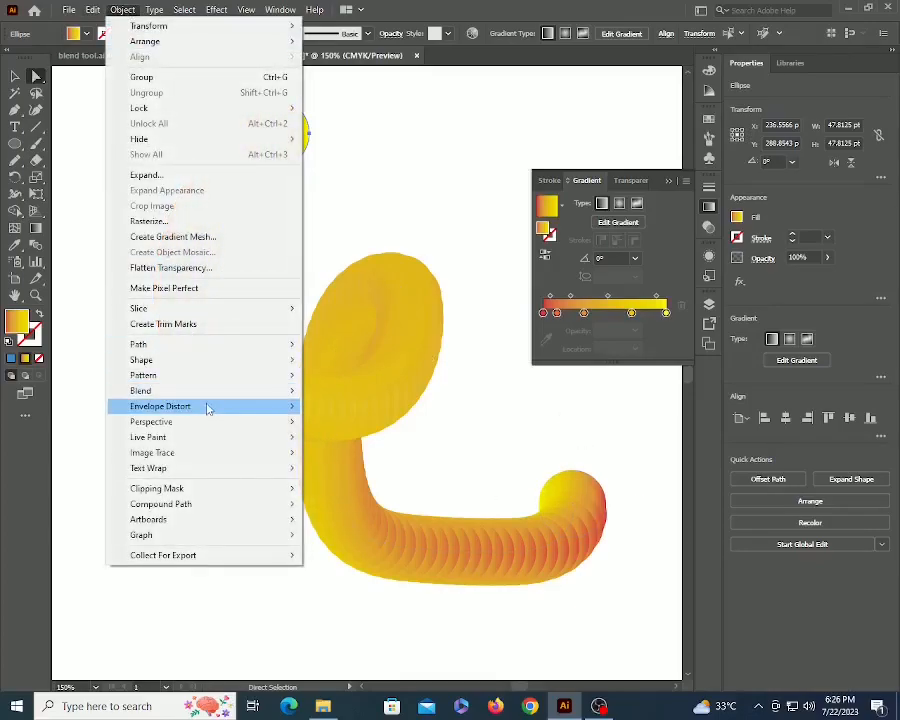
mouse_move(206, 390)
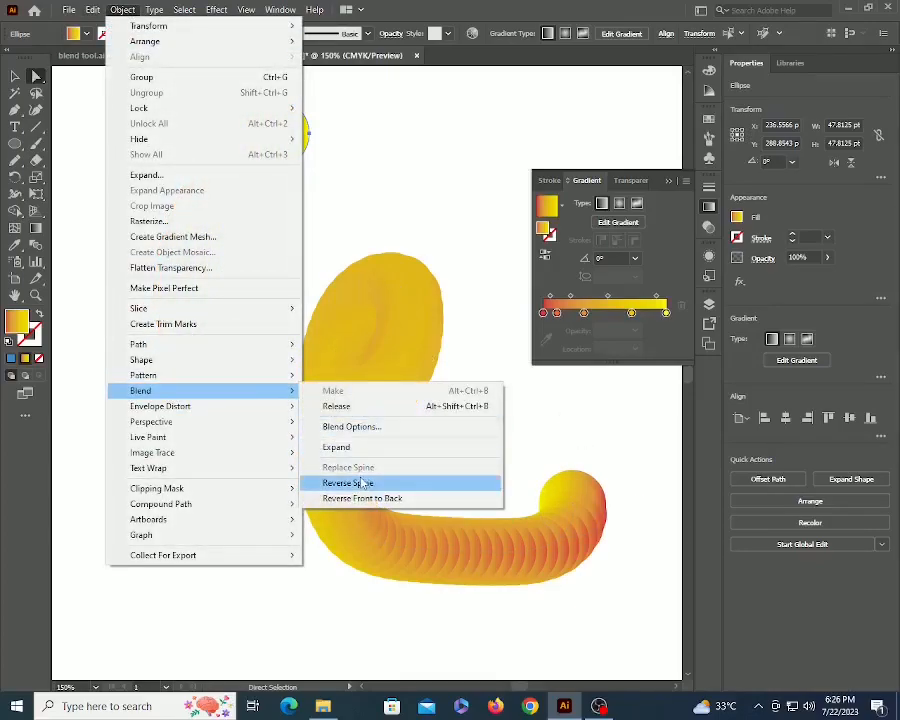
click(362, 483)
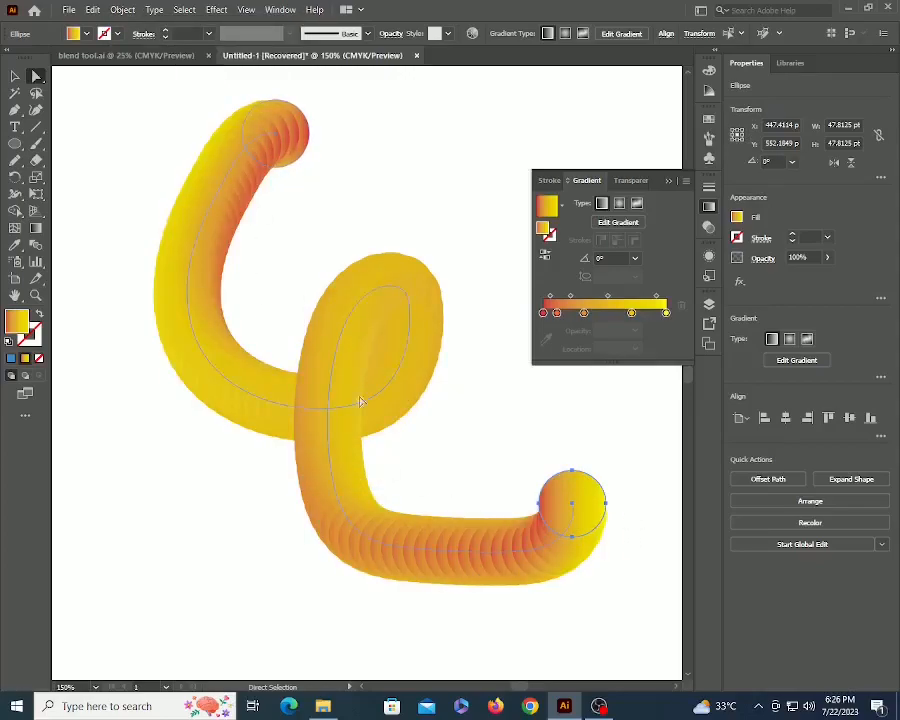
Slightly enlarge the lower end circle of the blend and scale its upper end circle to about 62 pt in diameter.
key(z)
click(361, 347)
key(ctrl+1)
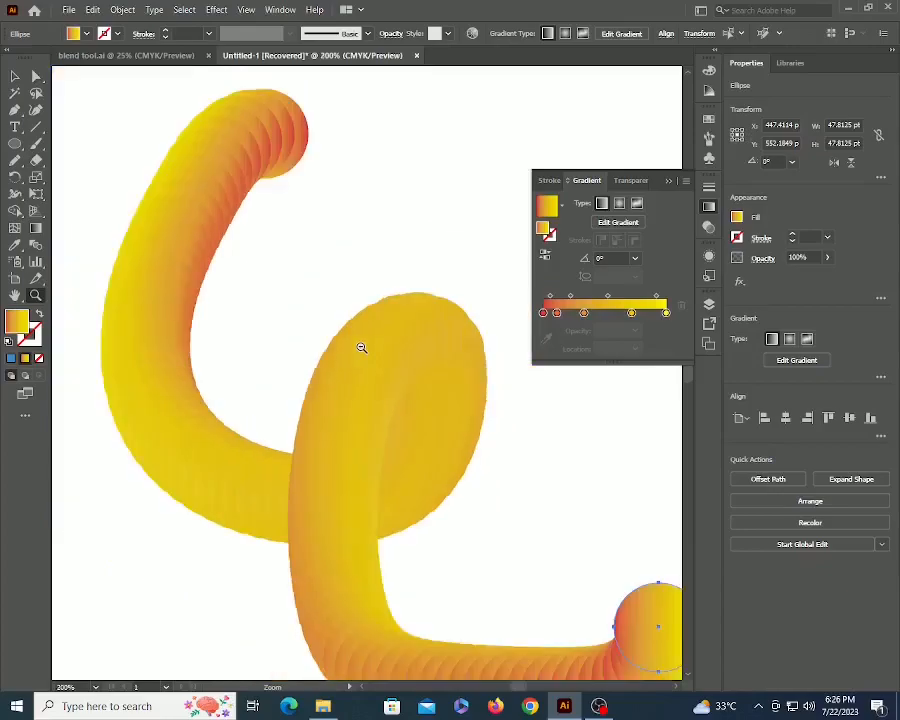
key(a)
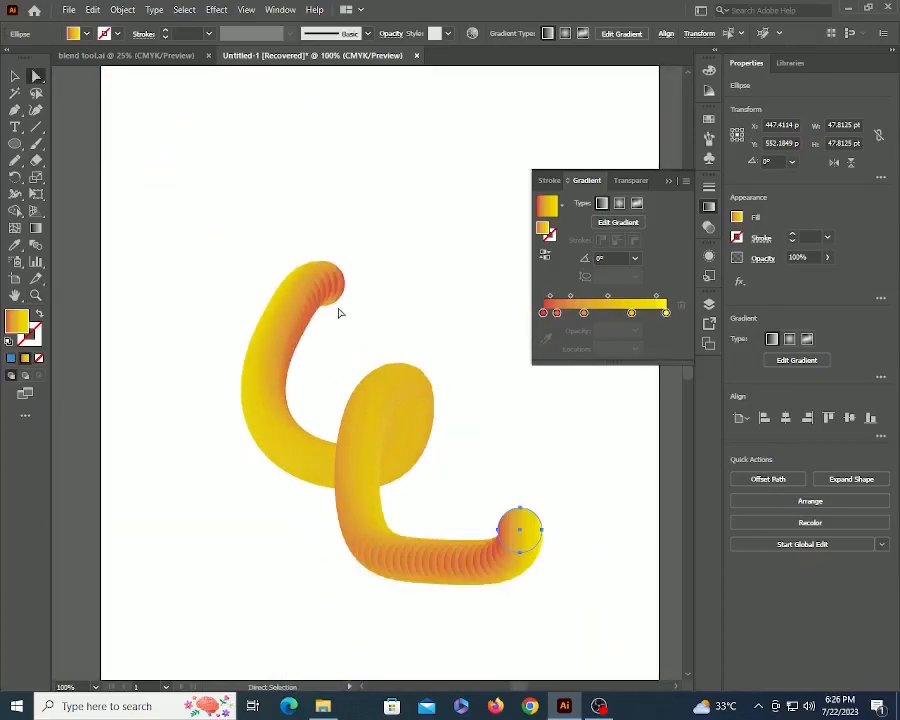
key(v)
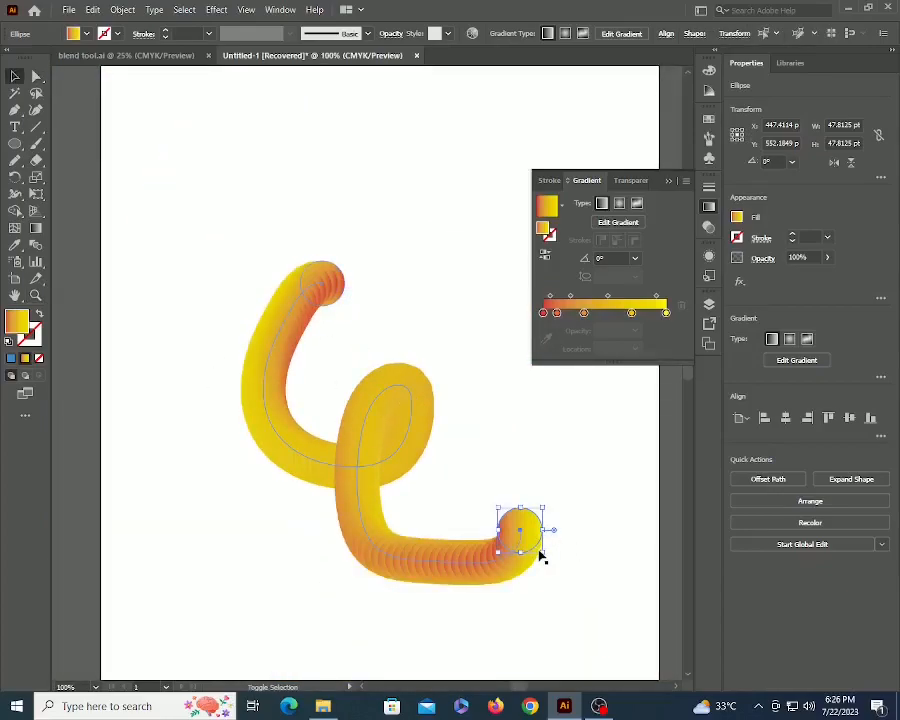
mouse_move(542, 552)
mouse_down()
mouse_move(569, 577)
mouse_move(522, 530)
mouse_move(551, 560)
mouse_up()
click(340, 292)
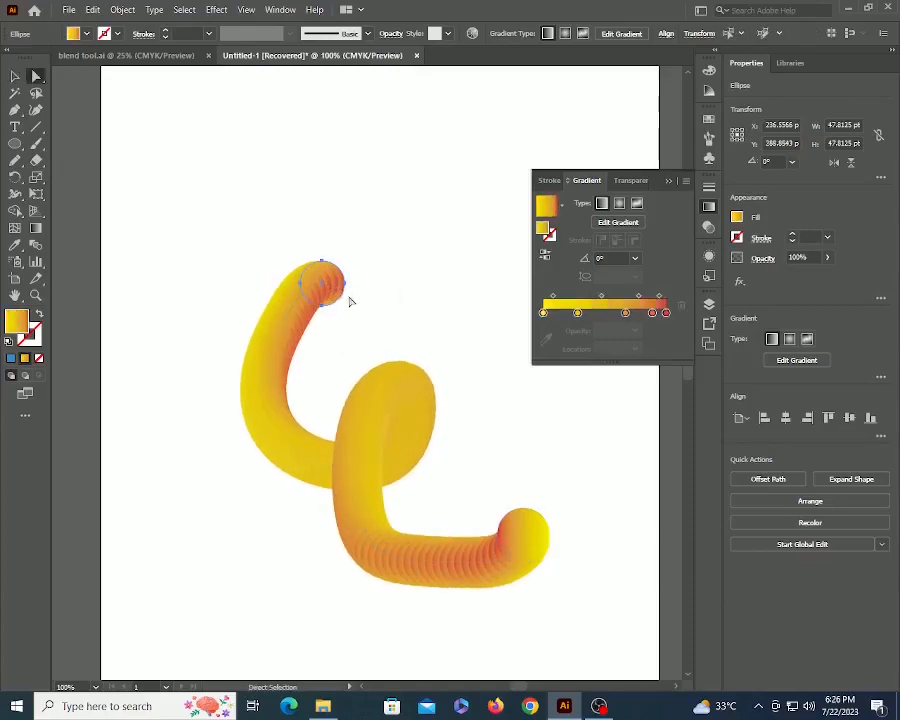
drag(345, 305, 363, 321)
Select only the blend's spine path and enlarge it to about 493 by 516 pt.
key(a)
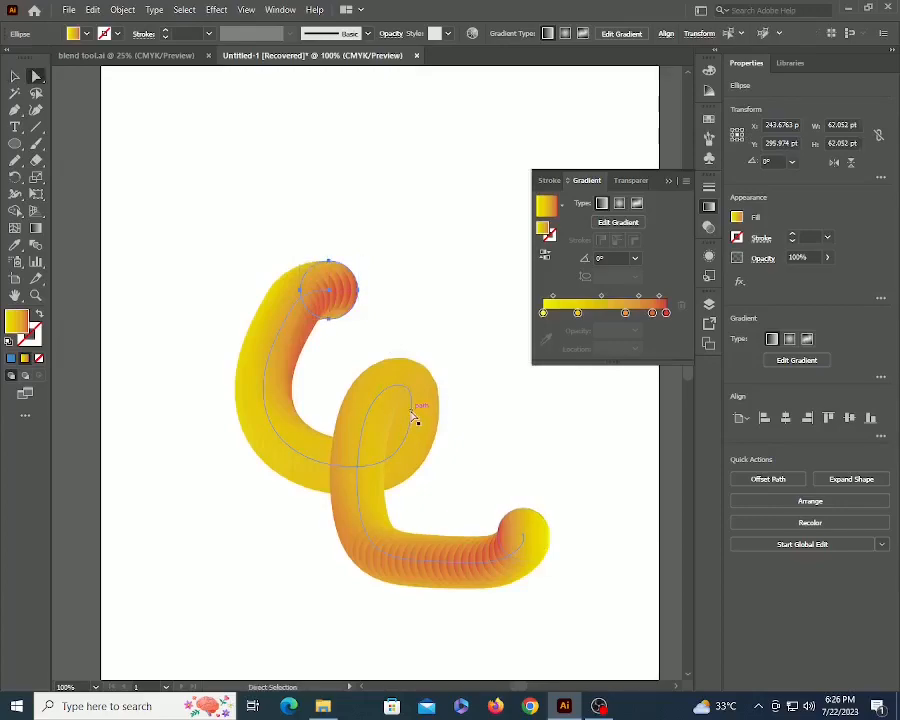
click(412, 414)
key(v)
drag(525, 562, 647, 665)
Enlarge the blend's spine further to about 602 by 629 pt and deselect it.
key(z)
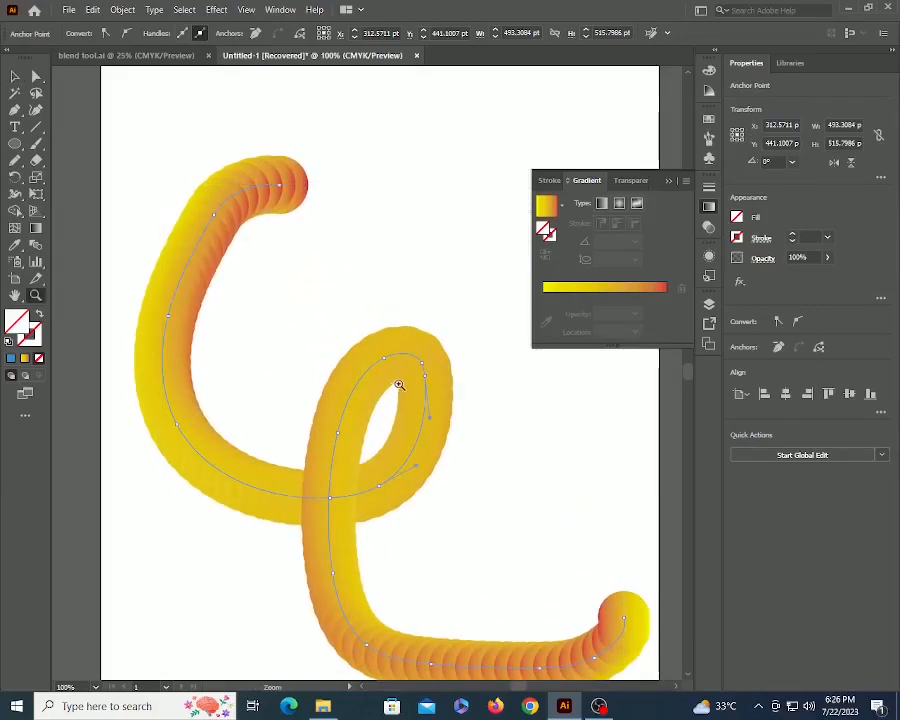
alt+click(403, 380)
alt+click(409, 438)
key(v)
drag(443, 471, 471, 495)
key(z)
click(273, 224)
click(273, 224)
key(space)
drag(414, 576, 224, 271)
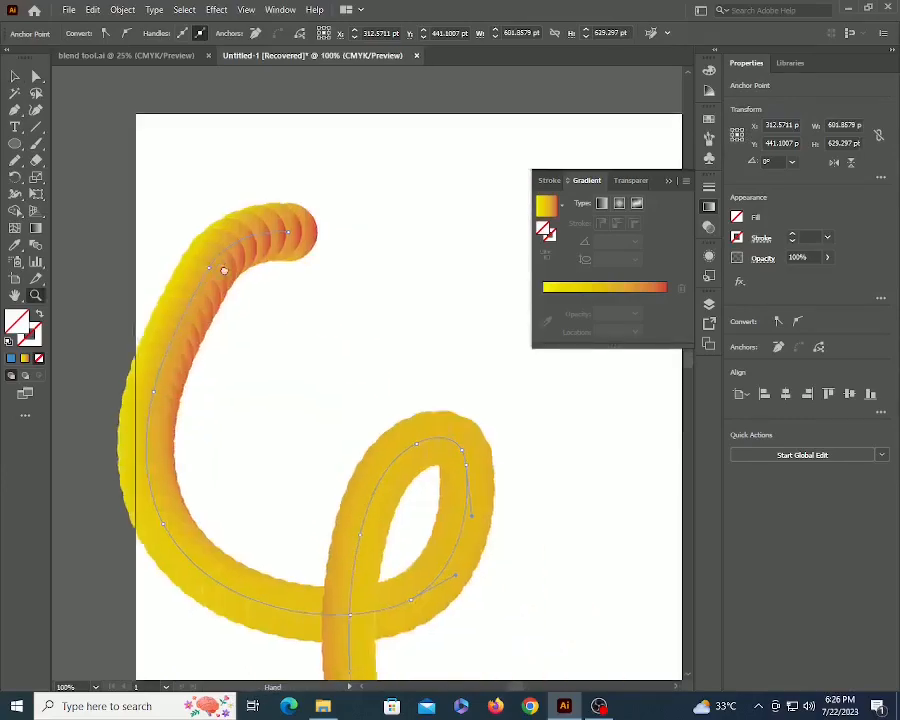
key(v)
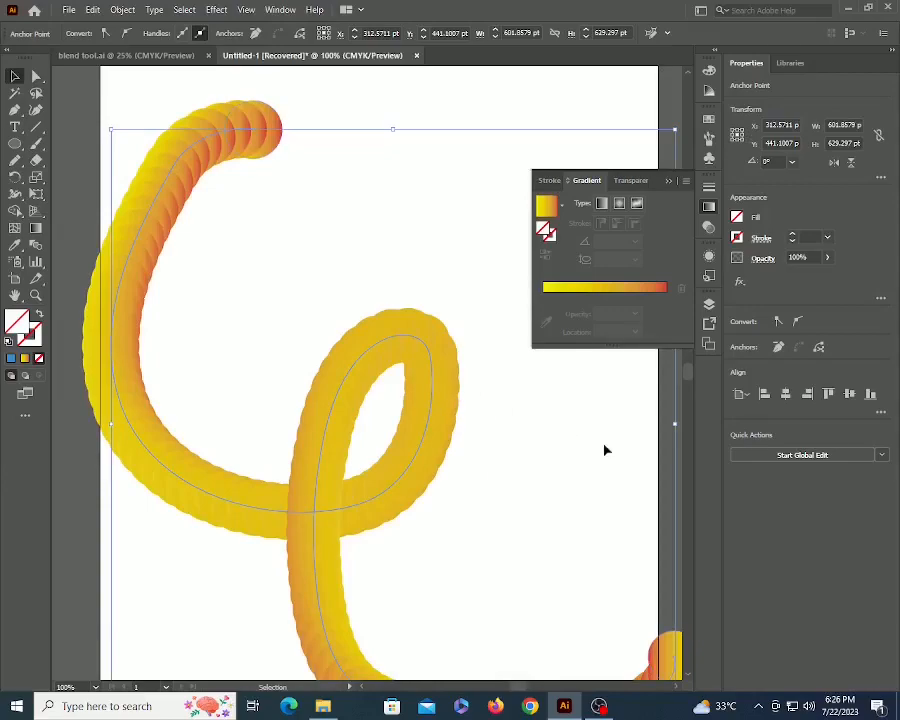
click(432, 104)
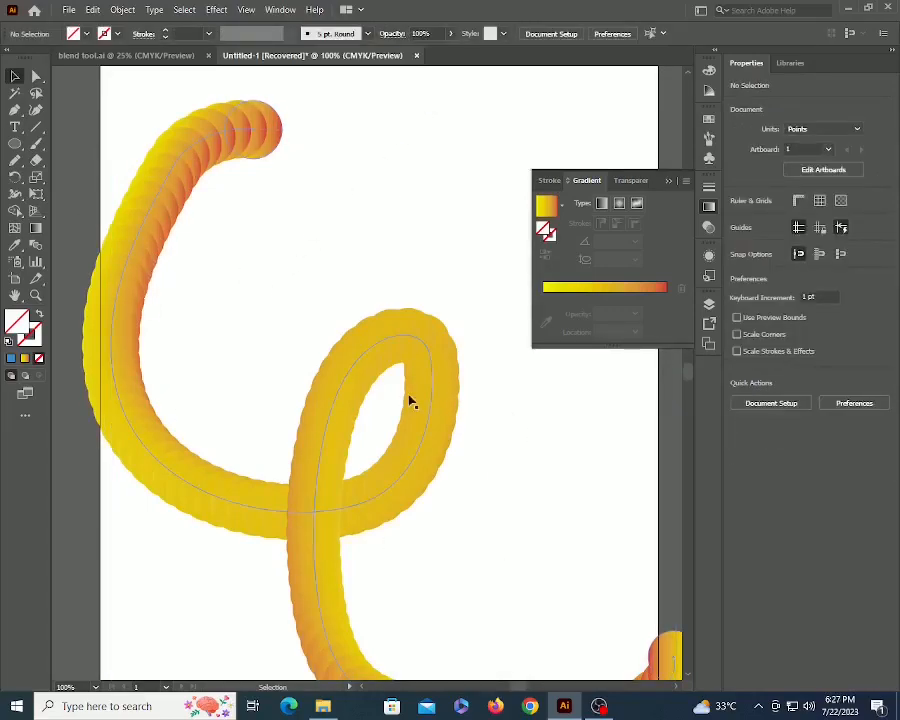
Reverse the looped blend's stacking order front to back and deselect it.
click(258, 122)
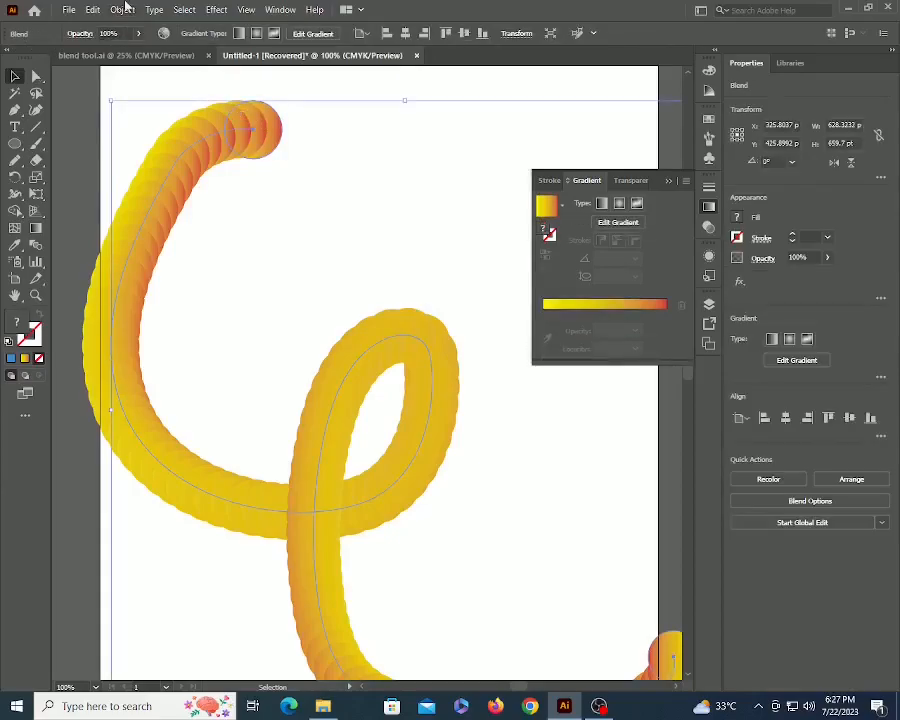
click(122, 10)
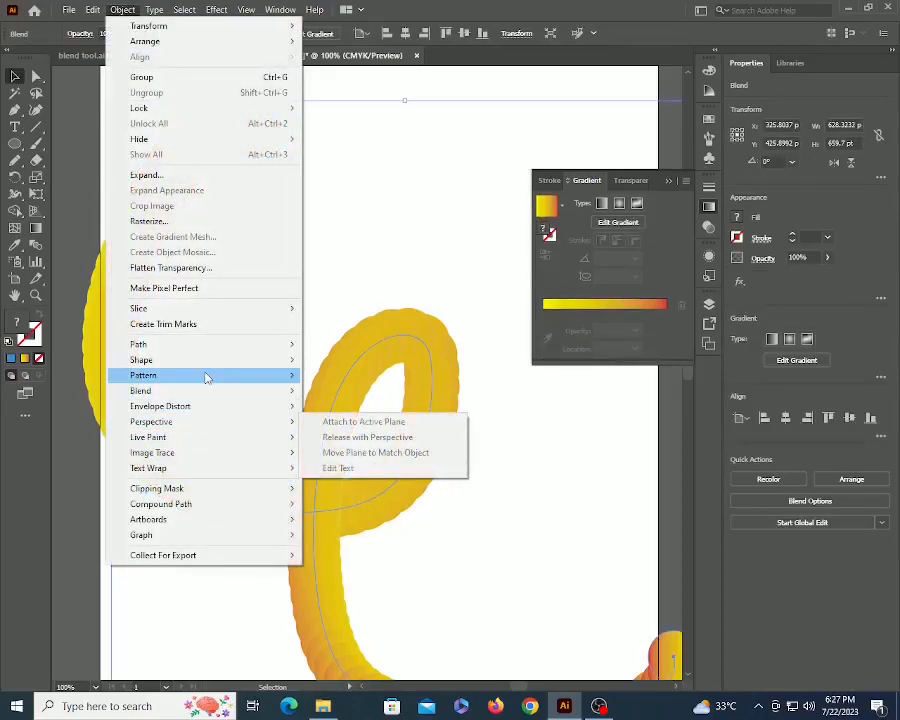
mouse_move(226, 396)
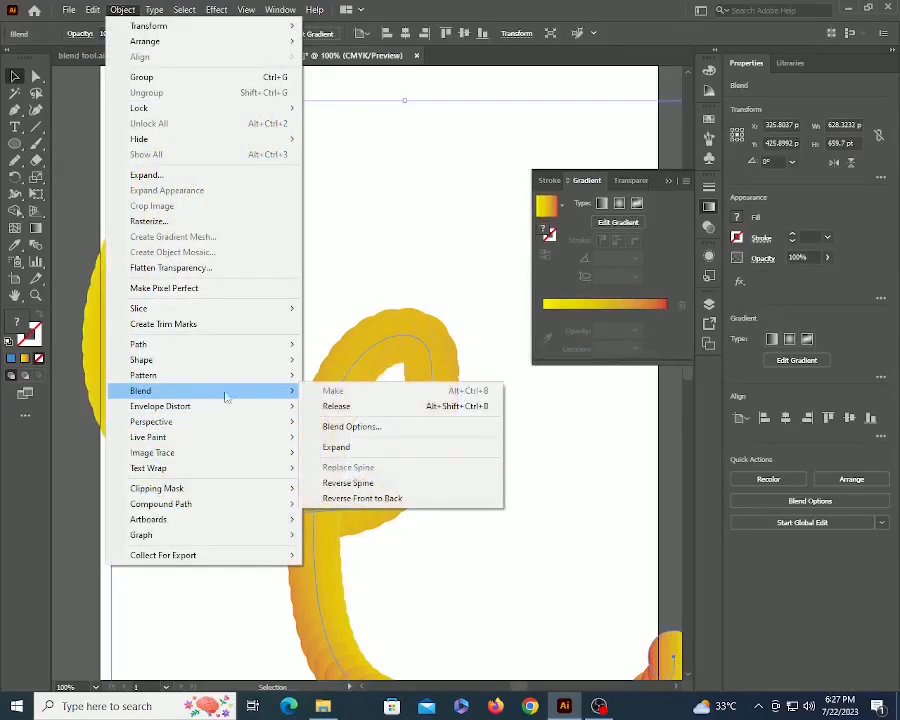
click(362, 497)
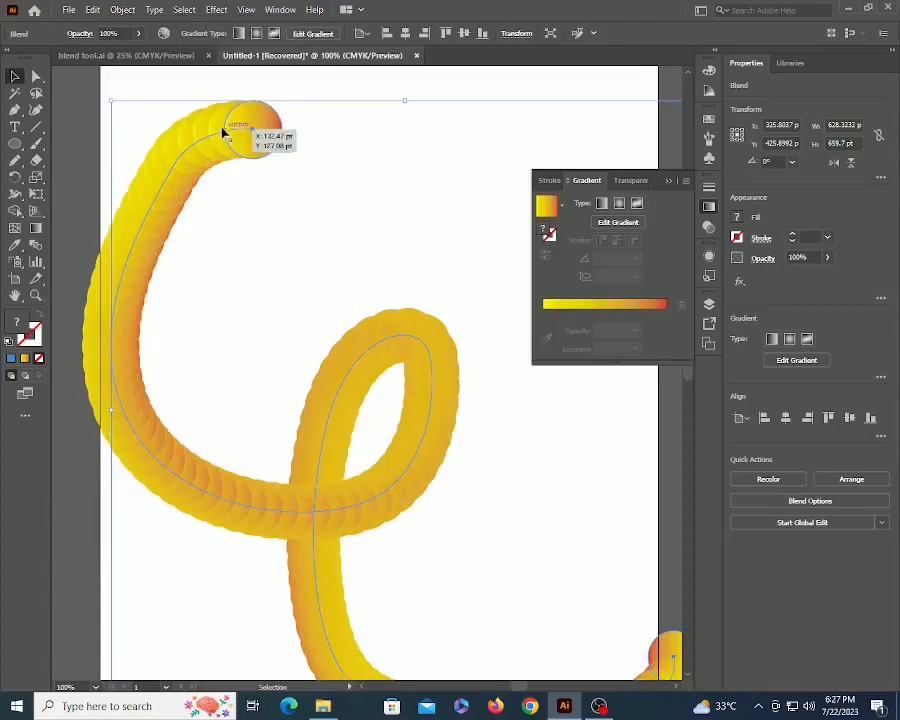
key(z)
alt+click(350, 399)
alt+click(350, 399)
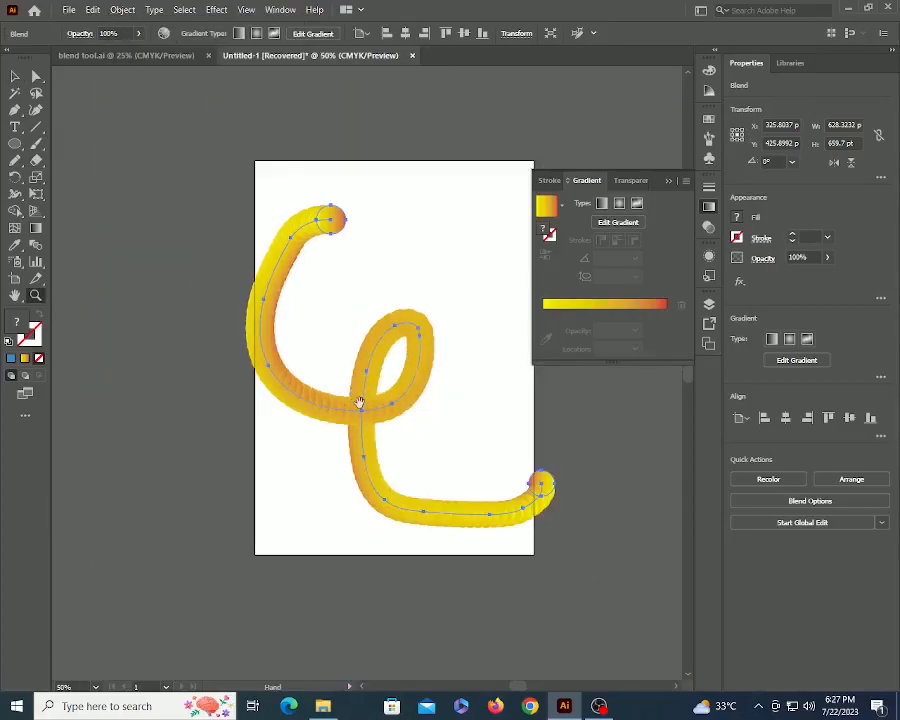
key(v)
click(368, 425)
Move the looped blend off the artboard to its lower right and deselect it.
key(z)
click(381, 399)
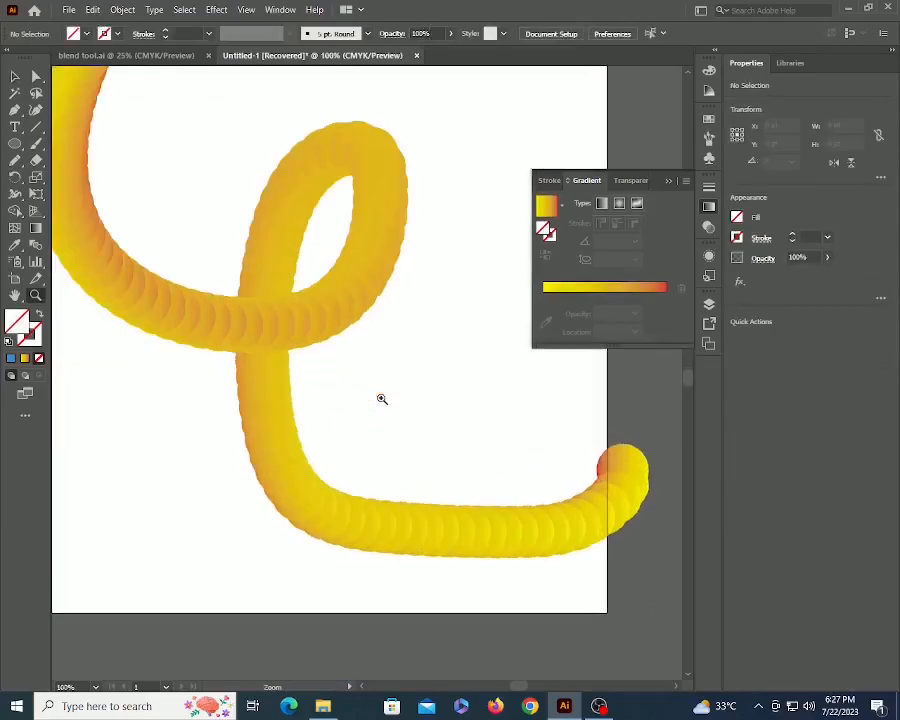
alt+click(350, 321)
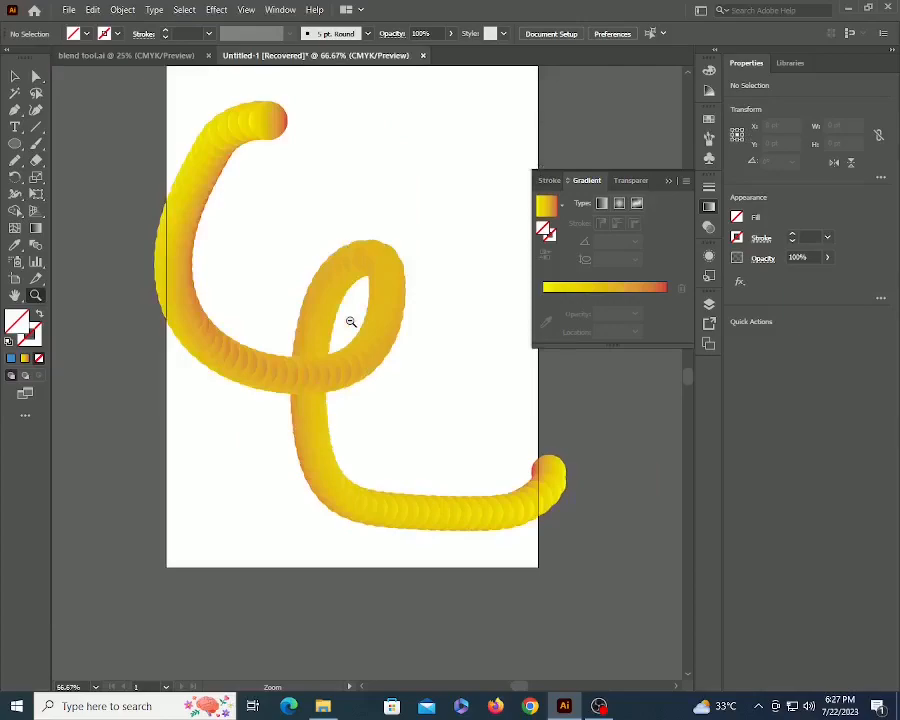
alt+click(371, 342)
key(v)
drag(373, 345, 673, 484)
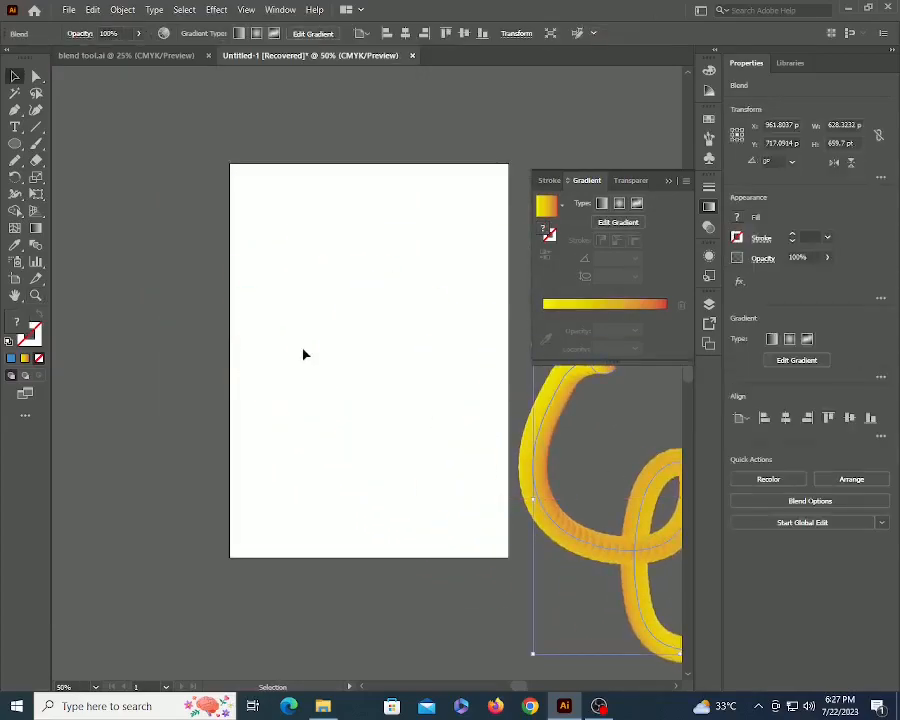
click(302, 353)
Add the point text "Blend" in 12 pt Myriad Pro on the empty artboard.
drag(291, 343, 243, 388)
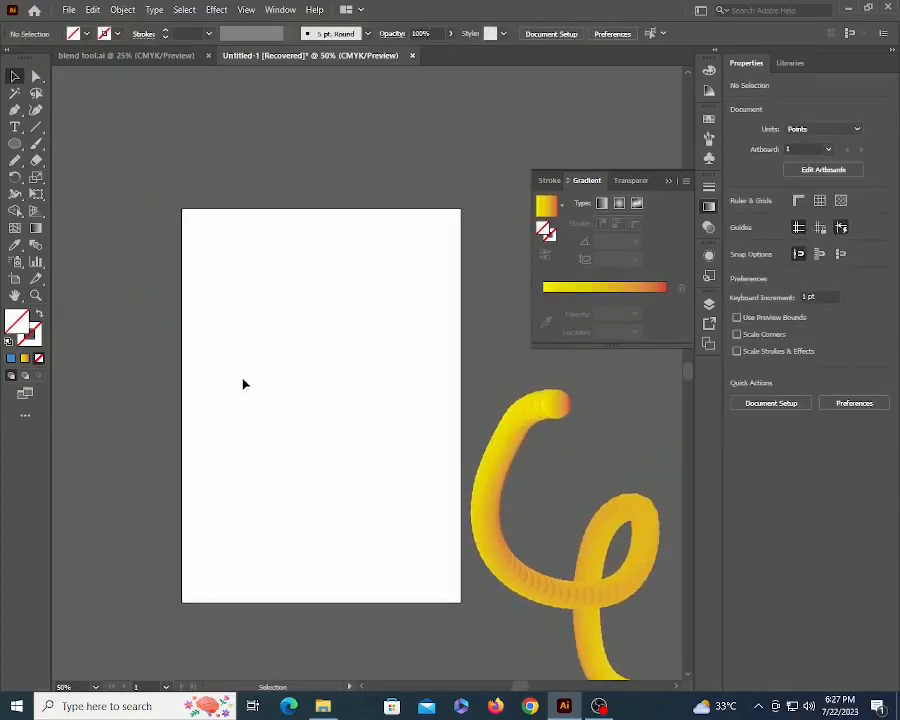
key(t)
click(241, 362)
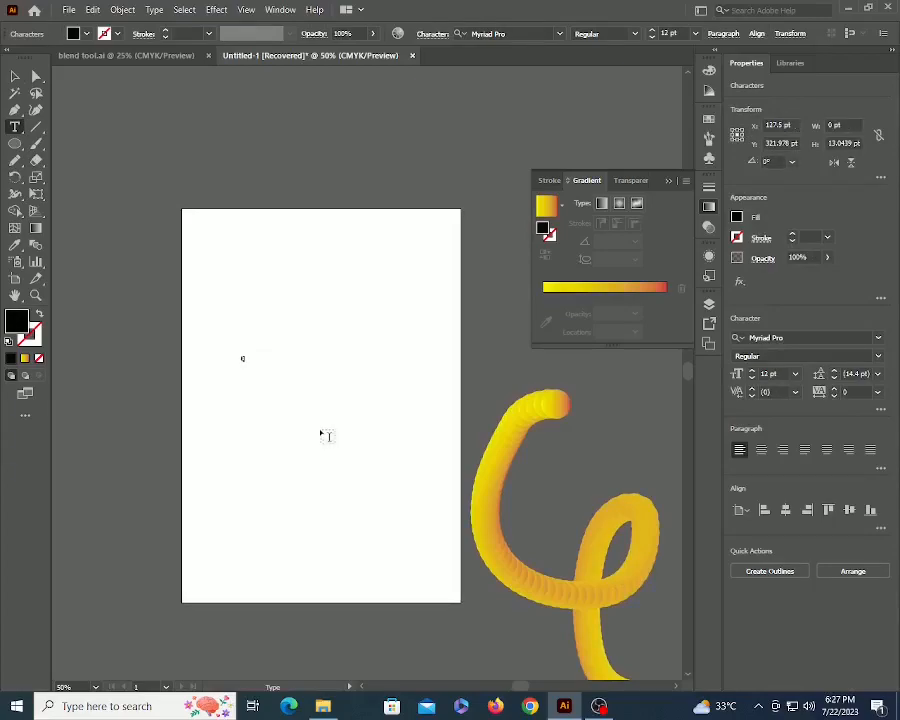
key(Escape)
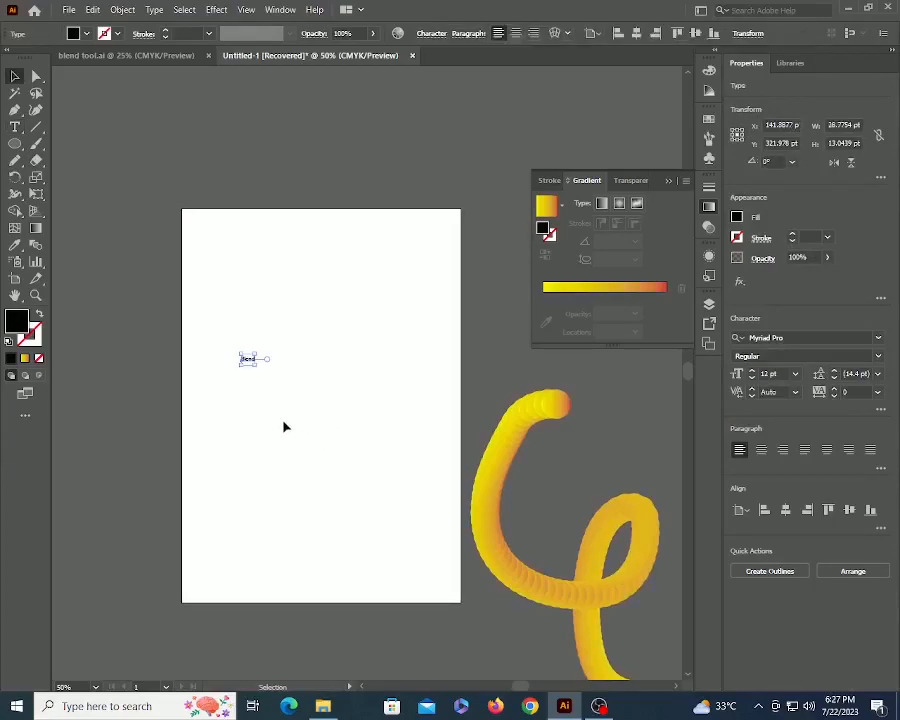
Enlarge the "Blend" text to about 65.89 pt, roughly 158 by 72 pt overall.
click(303, 369)
key(z)
click(304, 368)
click(305, 368)
click(306, 369)
drag(424, 374, 573, 492)
key(v)
click(380, 404)
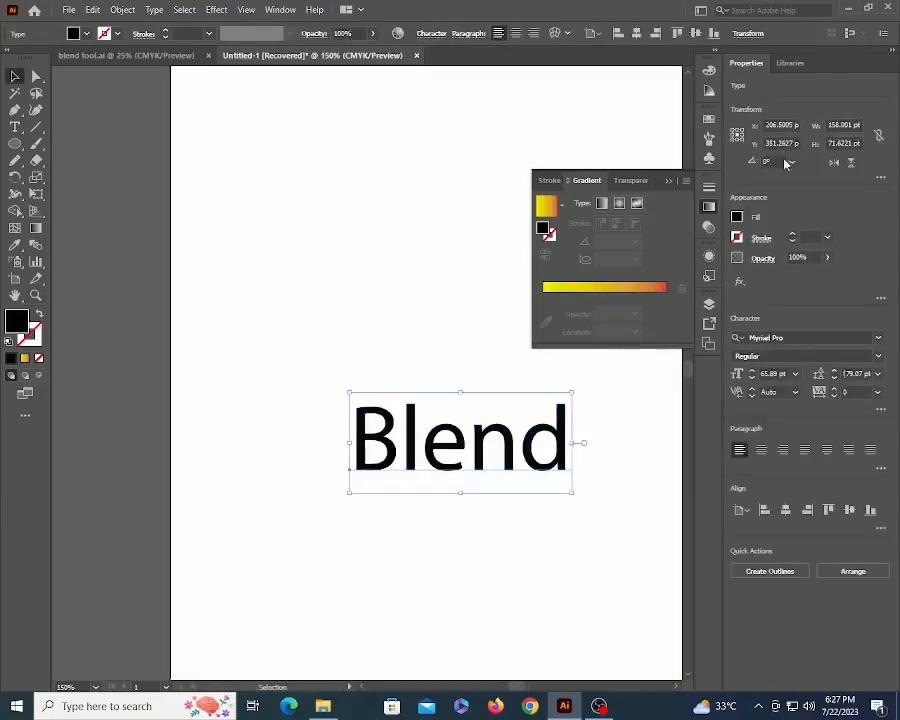
Set the "Blend" text's font to Brush Script Std Medium.
key(ctrl+t)
click(380, 123)
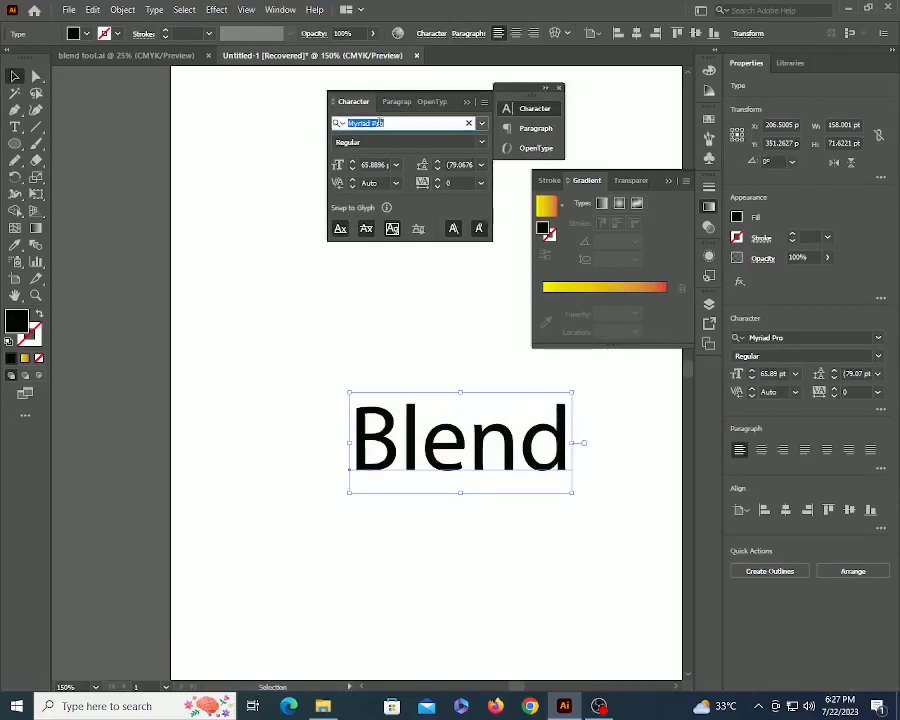
text(brush)
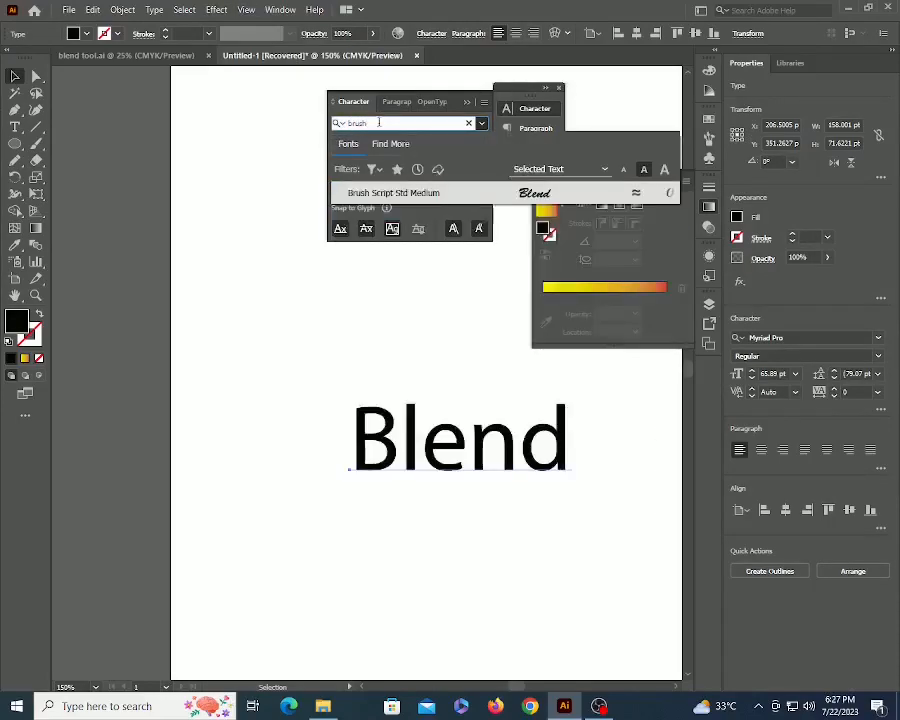
click(394, 190)
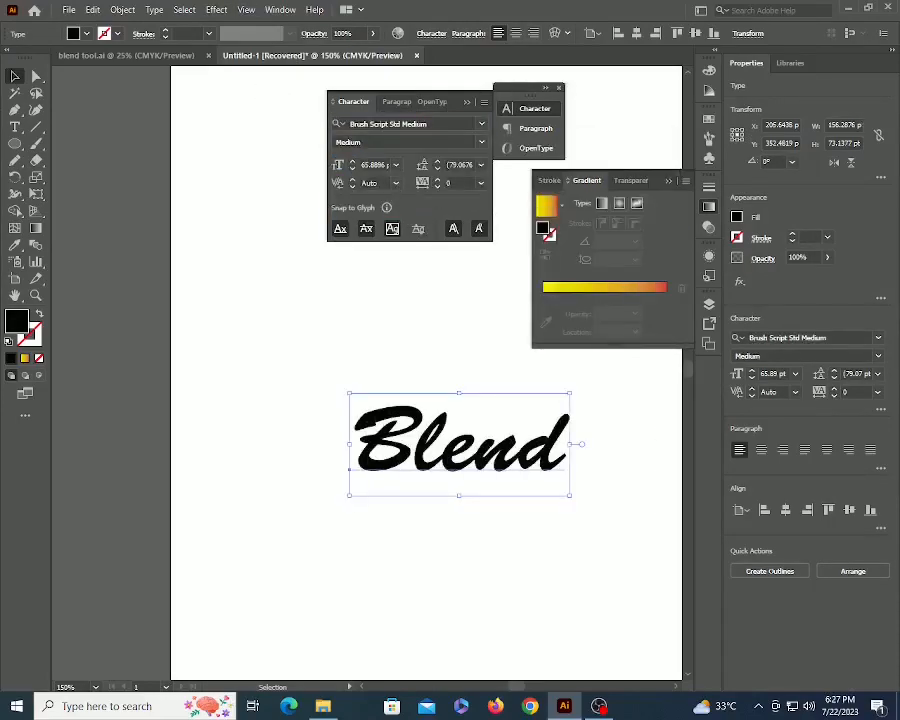
Duplicate the "Blend" text just below the original and shrink the copy to about 45.98 pt.
click(478, 550)
drag(425, 486, 275, 357)
drag(320, 328, 358, 422)
drag(456, 459, 434, 447)
Fill the smaller "Blend" text with light blue and the larger one with dark blue.
click(709, 118)
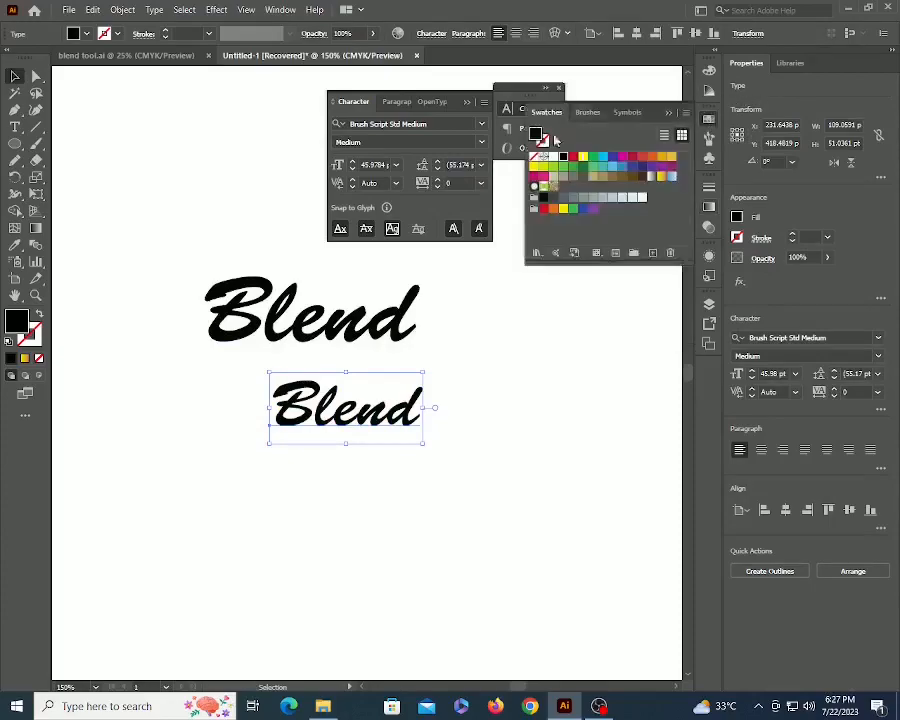
click(597, 158)
click(386, 336)
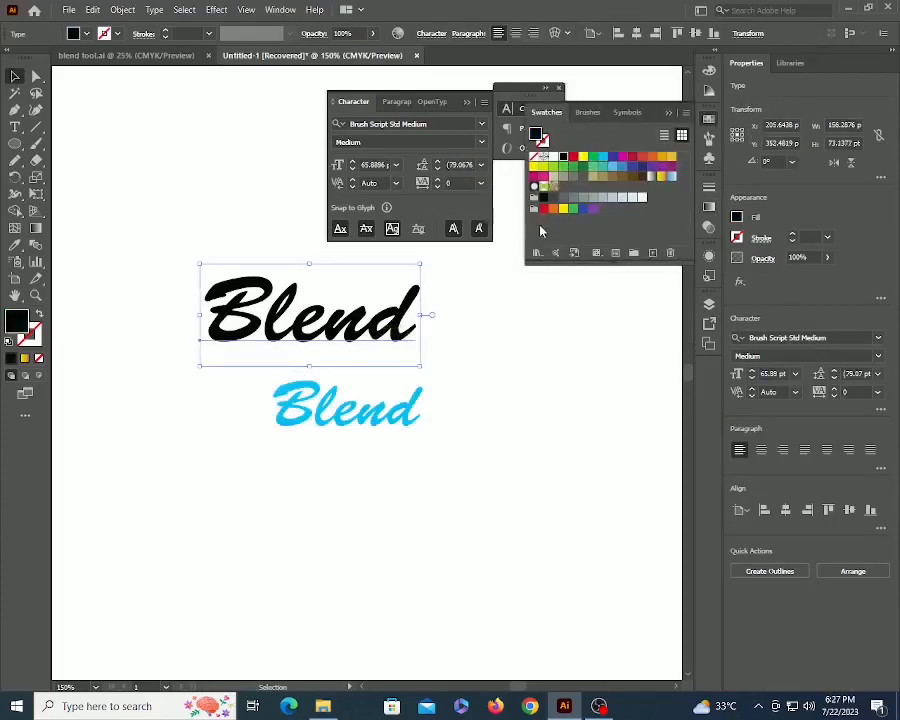
click(631, 170)
Select both the light-blue and dark-blue words and make a blend between them.
click(388, 372)
click(362, 396)
shift+click(339, 313)
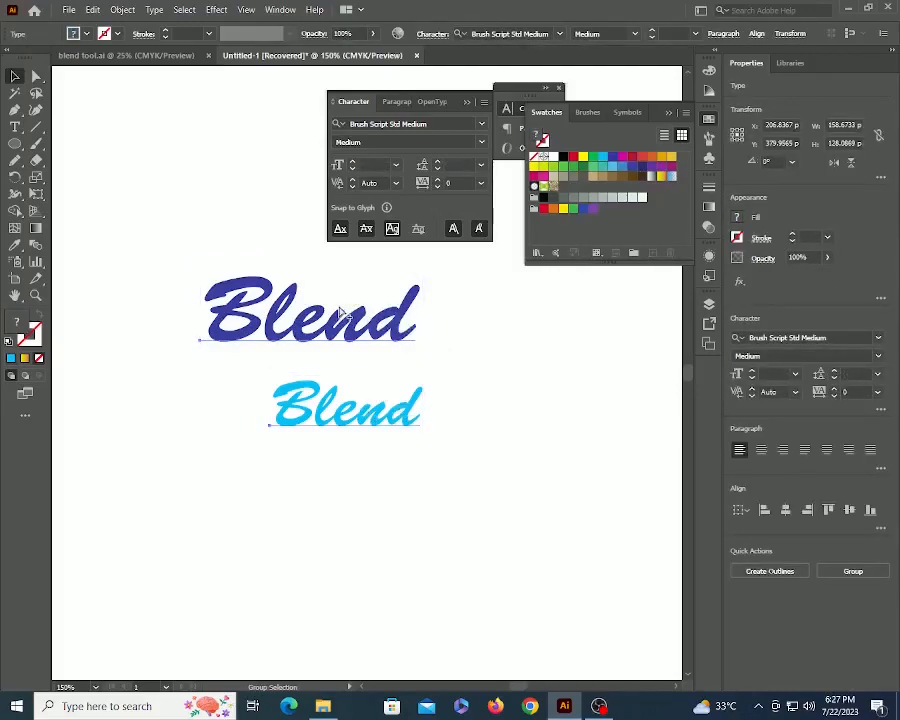
key(ctrl+alt+b)
Set the text blend's spacing to Specified Steps with 75 steps and deselect it.
double_click(36, 245)
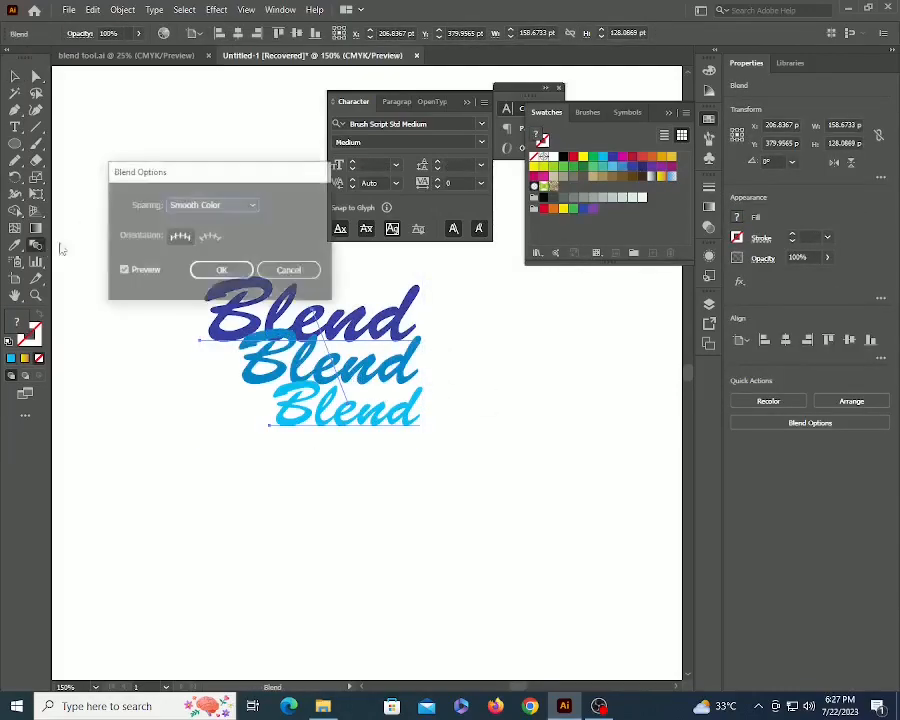
click(200, 204)
click(209, 235)
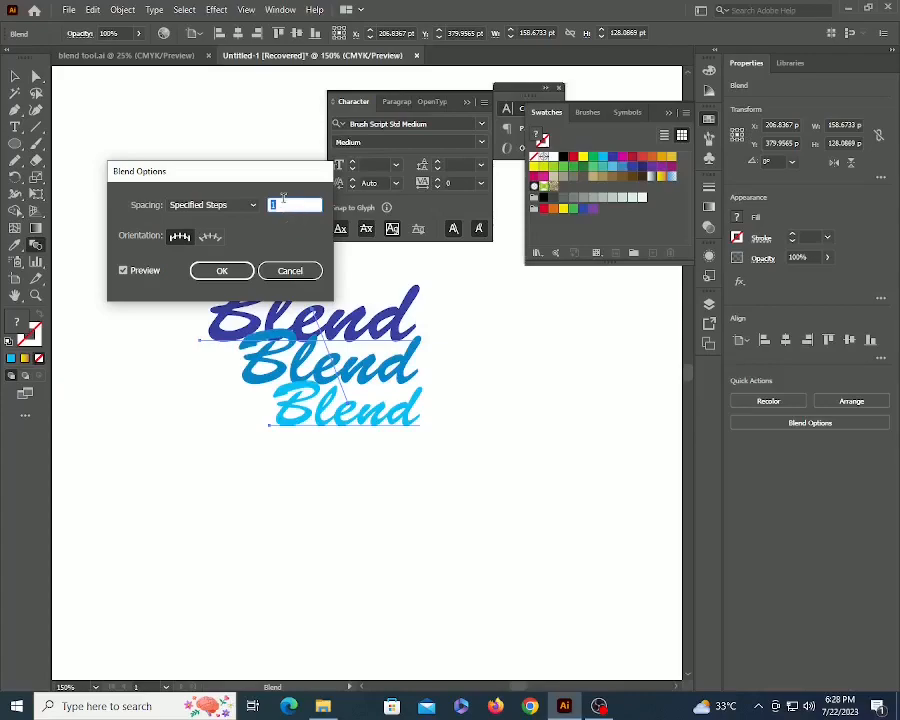
text(75)
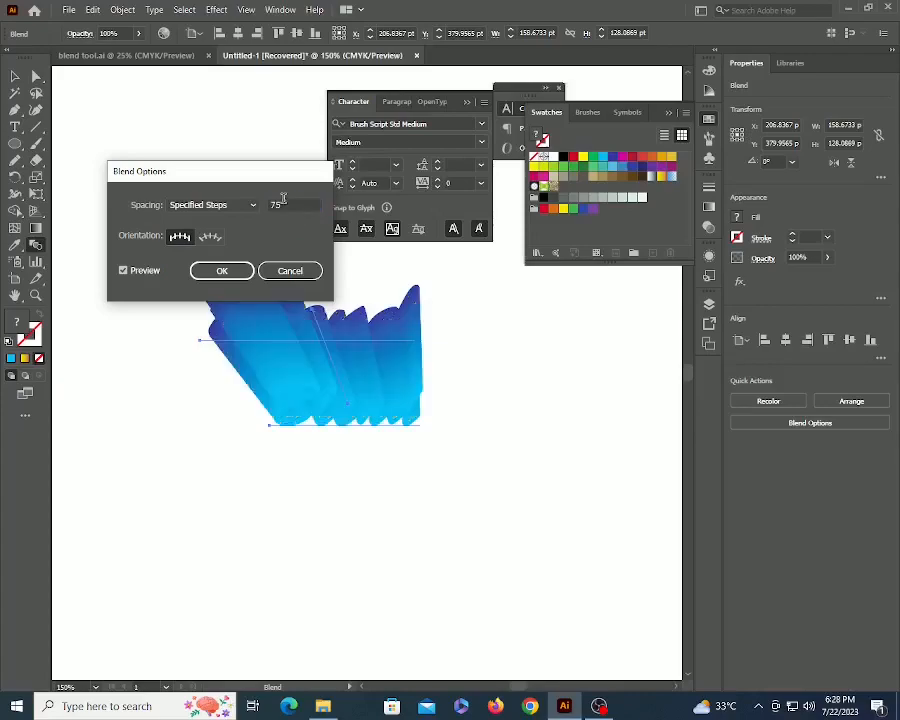
double_click(278, 204)
click(221, 270)
key(v)
click(374, 495)
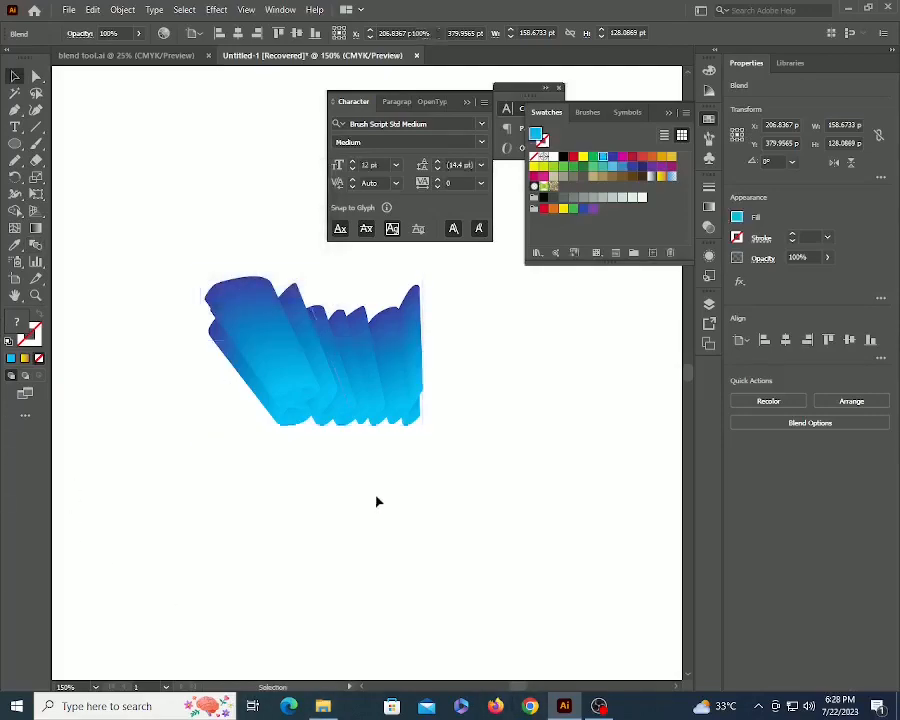
Move only the light-blue word of the blend about 34 pt left and 60.5 pt up over the dark-blue word.
key(a)
click(357, 416)
drag(353, 420, 308, 338)
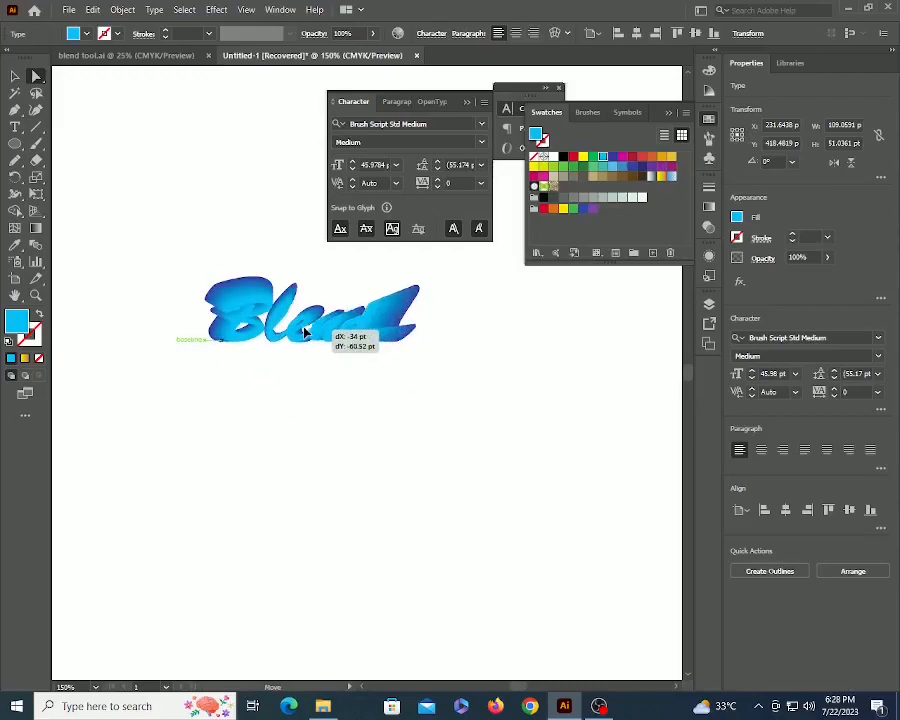
Shrink only the dark-blue back word of the blend about its centre to about 119.6 by 56 pt.
ctrl+click(338, 323)
ctrl+click(339, 320)
drag(446, 460, 436, 504)
click(530, 452)
key(v)
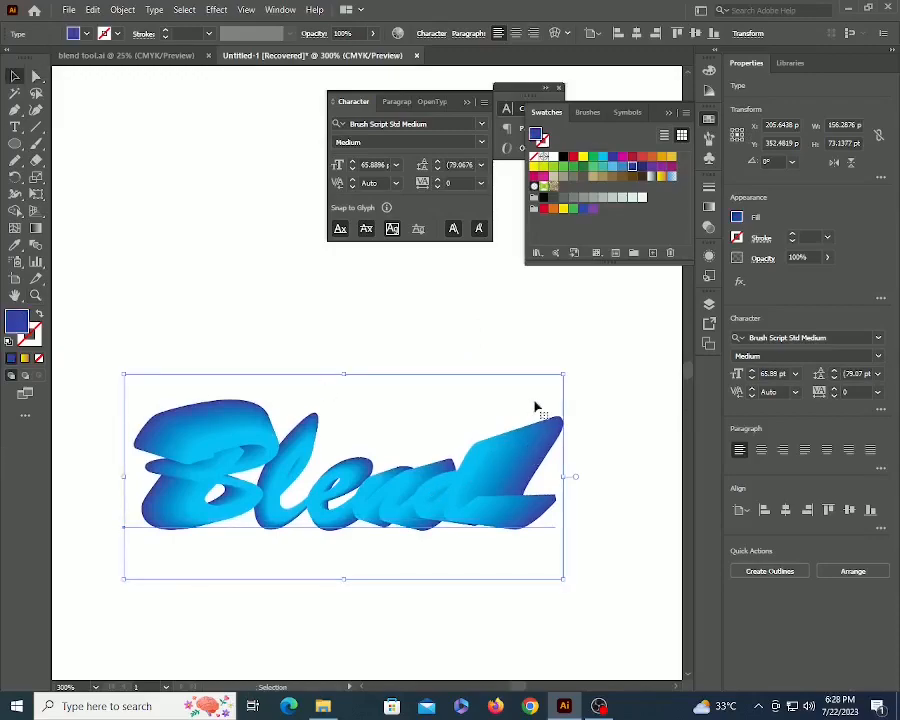
drag(563, 376, 536, 401)
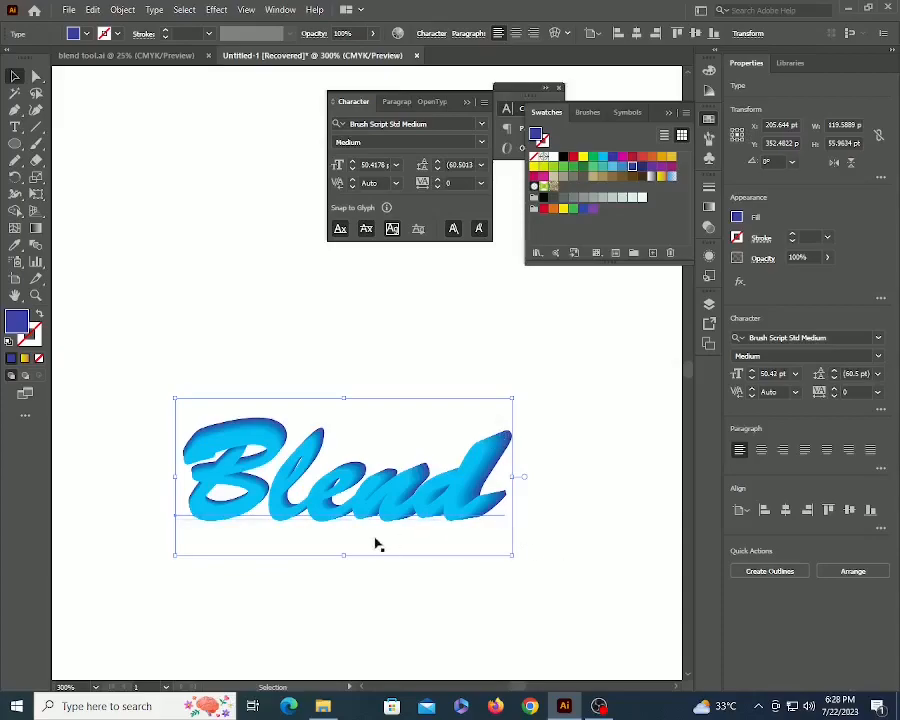
Examine the shading and edges of the blended lettering up close and deselect it.
key(z)
click(371, 489)
click(343, 481)
drag(402, 391, 476, 700)
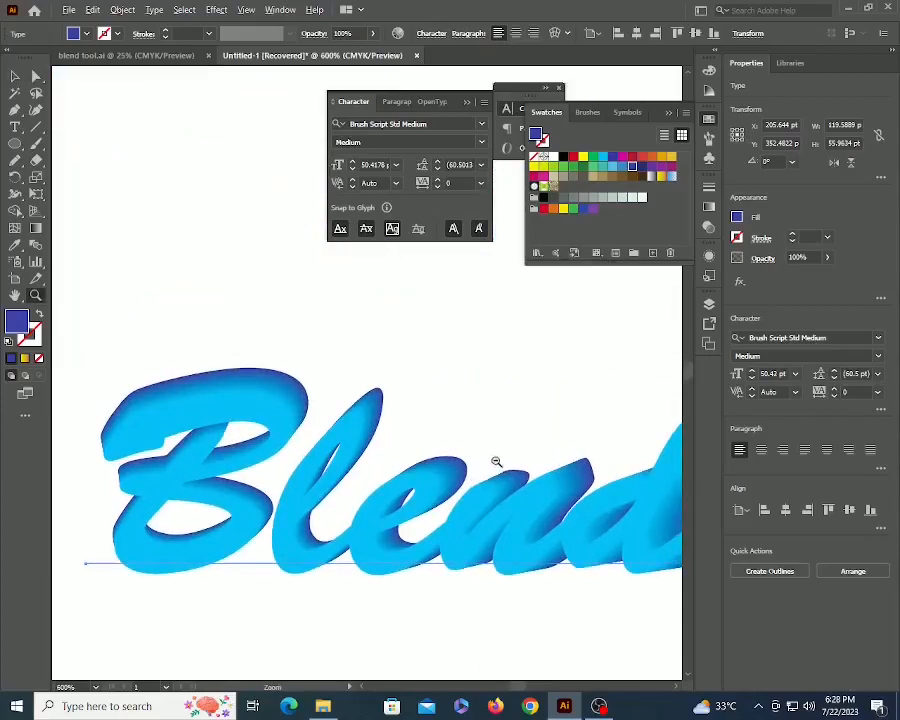
alt+click(496, 463)
drag(462, 446, 492, 527)
key(a)
click(487, 589)
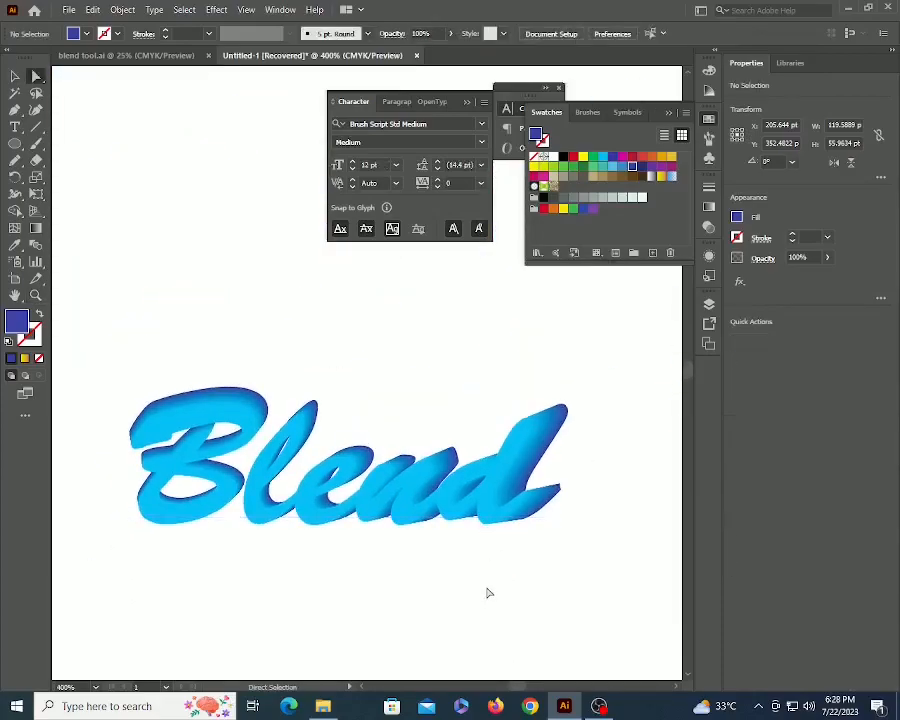
Select the light-blue front word of the blend and nudge it 30 pt down.
click(398, 493)
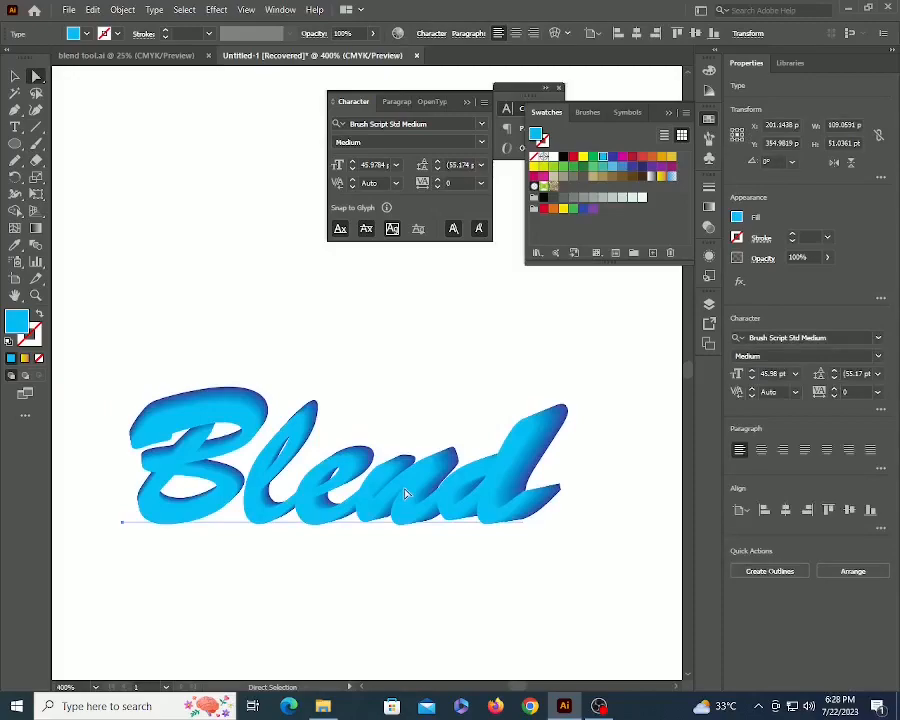
key(shift+Down)
key(shift+Down)
key(shift+Down)
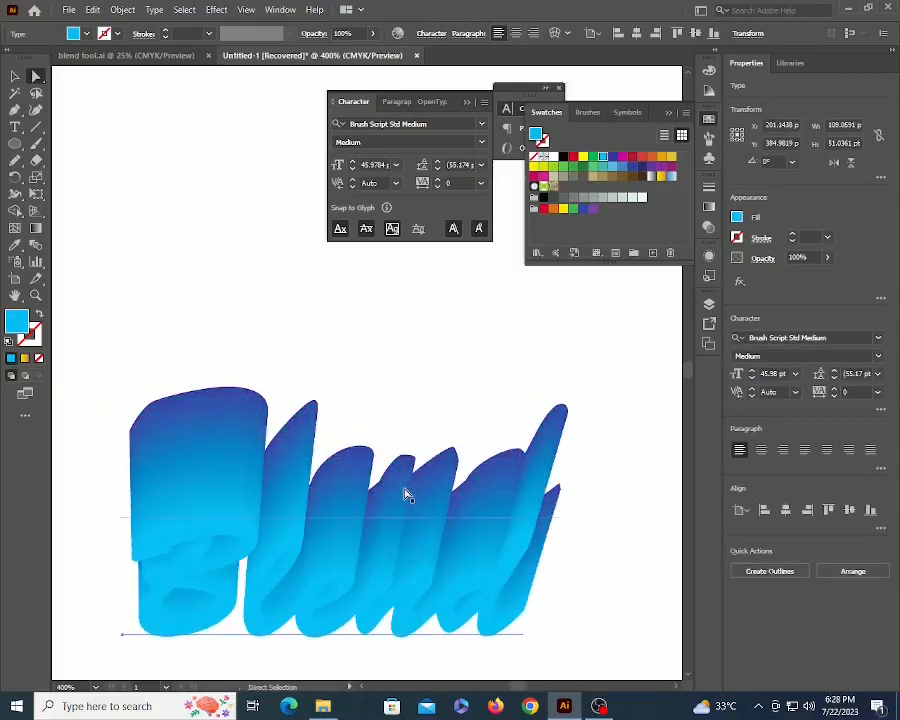
Nudge the light-blue front word 80 pt upward so the blend extends above the dark-blue word.
key(shift+Up)
key(shift+Up)
key(shift+Up)
key(shift+Up)
key(shift+Up)
key(shift+Up)
key(shift+Up)
key(shift+Up)
key(shift+Up)
key(shift+Up)
key(shift+Up)
key(shift+Up)
key(shift+Up)
key(shift+Up)
key(shift+Up)
key(shift+Up)
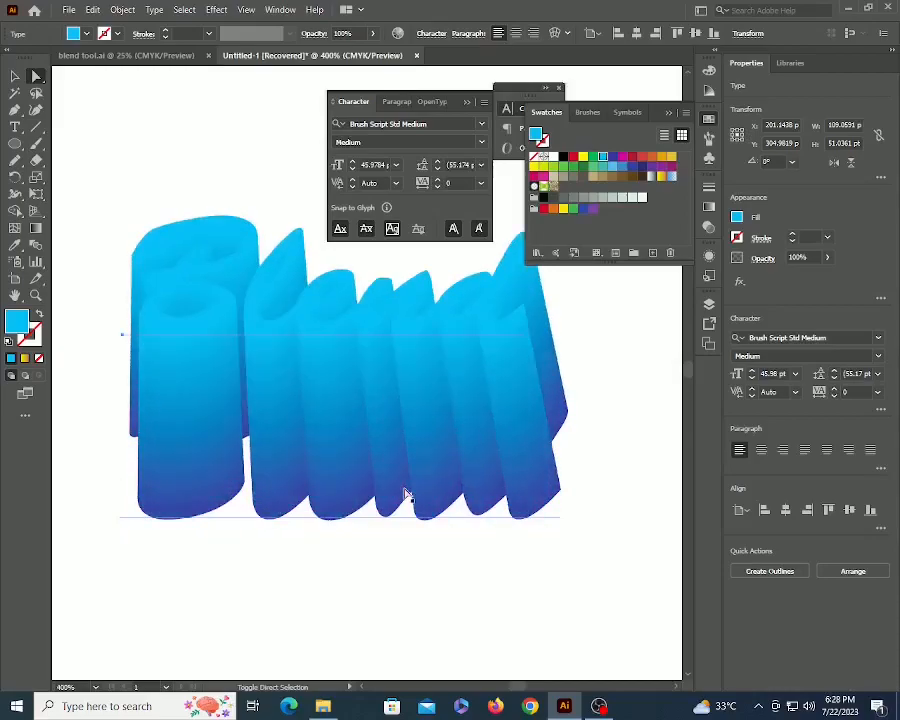
Nudge the light-blue front word 50 pt back down over the dark-blue word.
key(shift+Down)
key(shift+Down)
key(shift+Down)
key(shift+Down)
key(shift+Down)
key(shift+Down)
key(shift+Down)
key(shift+Down)
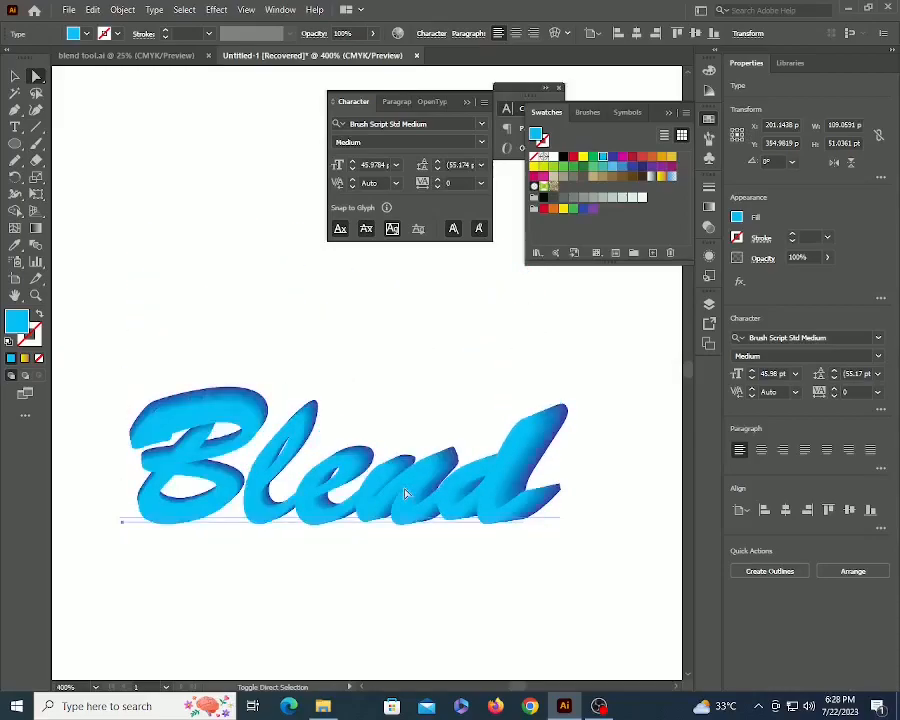
Shift the light-blue front word left and back, ending 40 pt right of its starting position.
key(shift+Left)
key(shift+Left)
key(shift+Left)
key(shift+Right)
key(shift+Right)
key(shift+Right)
key(shift+Right)
key(shift+Right)
key(shift+Right)
key(shift+Right)
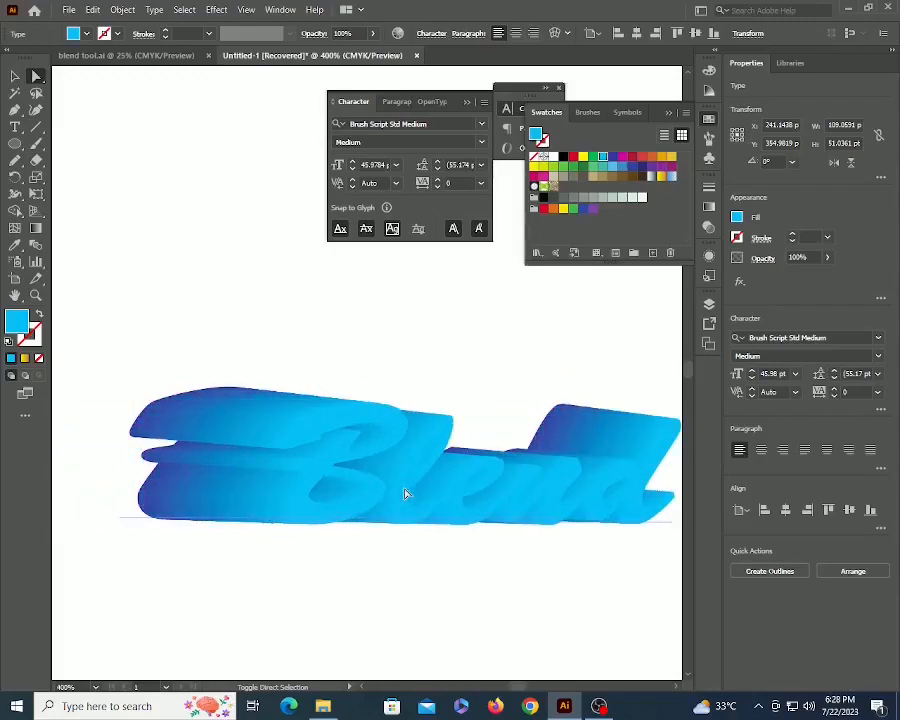
Bring the light-blue front word back over the dark-blue one, fine-tune it to X 201.14, Y 353.98 pt, and deselect it.
key(shift+Left)
key(shift+Left)
key(shift+Left)
key(shift+Left)
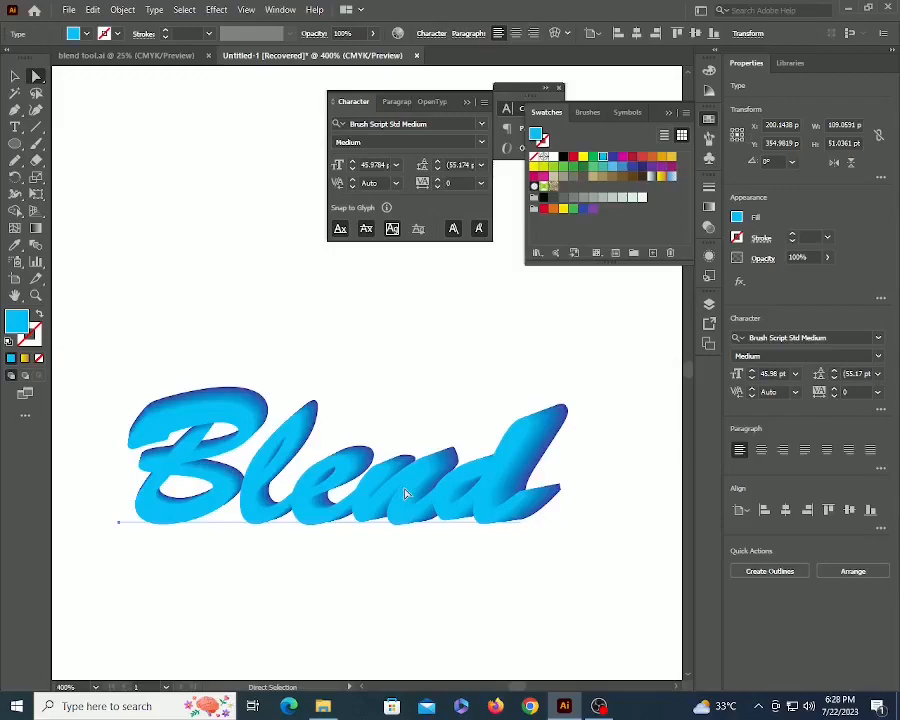
key(Down)
key(Right)
key(Up)
key(Up)
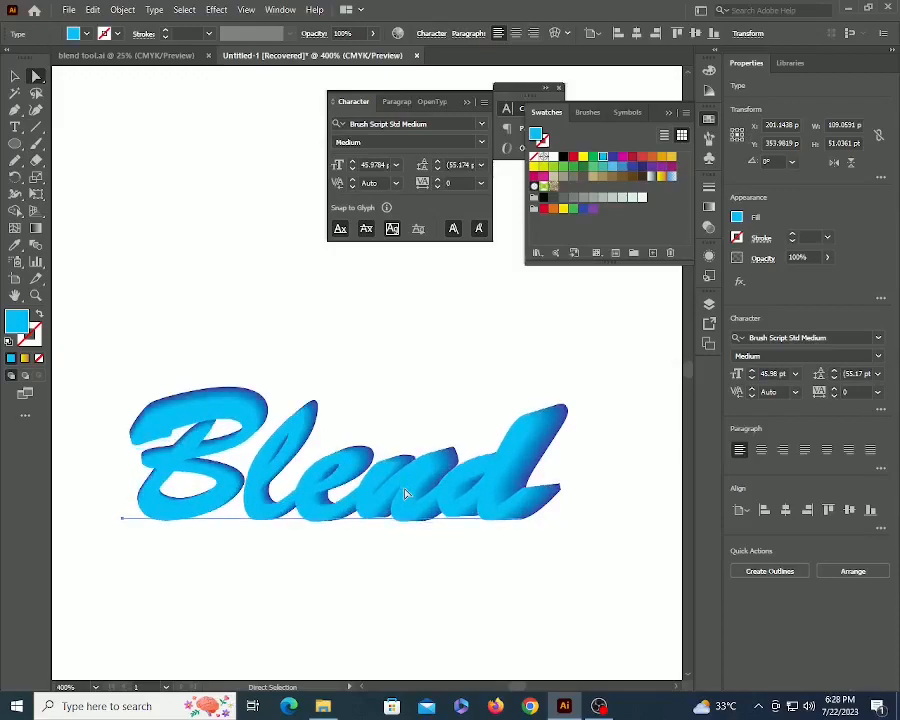
key(v)
click(463, 590)
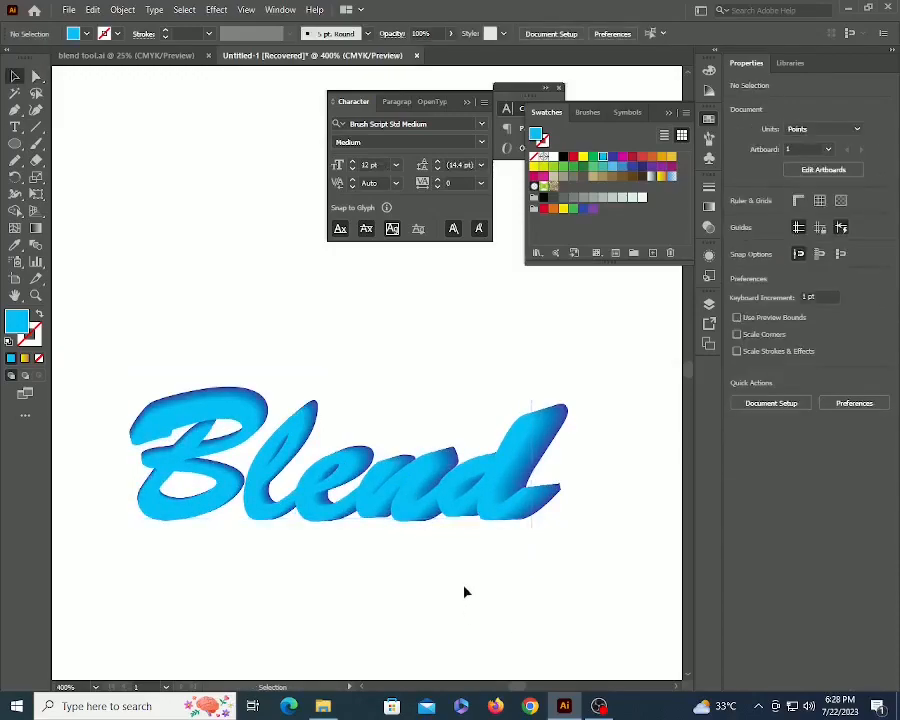
Move the whole blended "Blend" lettering to the upper right of the artboard and deselect it.
key(z)
alt+click(425, 436)
alt+click(426, 436)
alt+click(426, 436)
drag(372, 374, 442, 430)
alt+click(416, 375)
alt+click(416, 375)
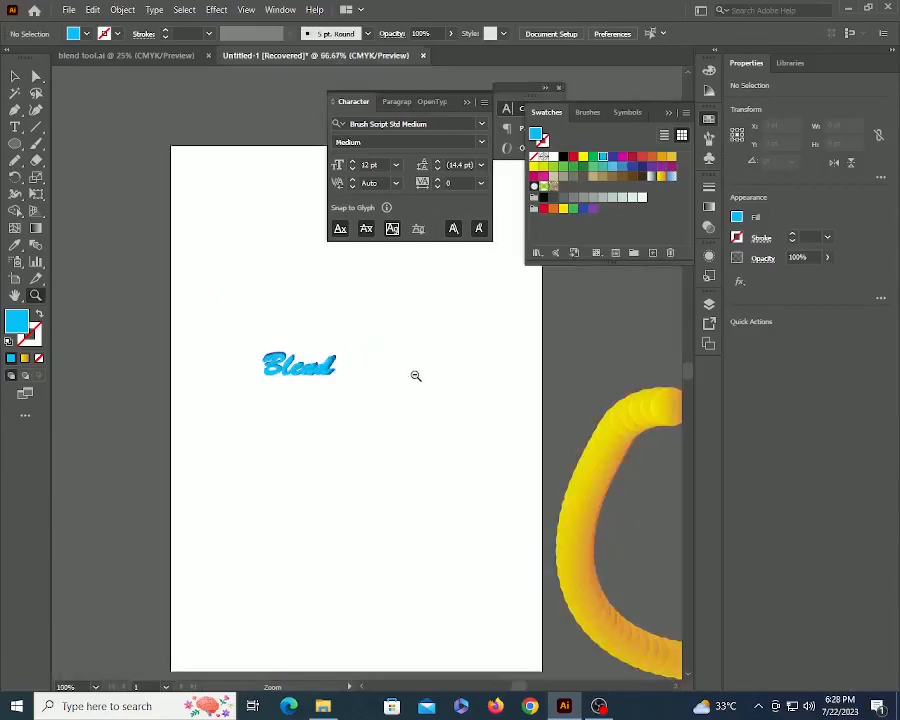
drag(400, 388, 444, 430)
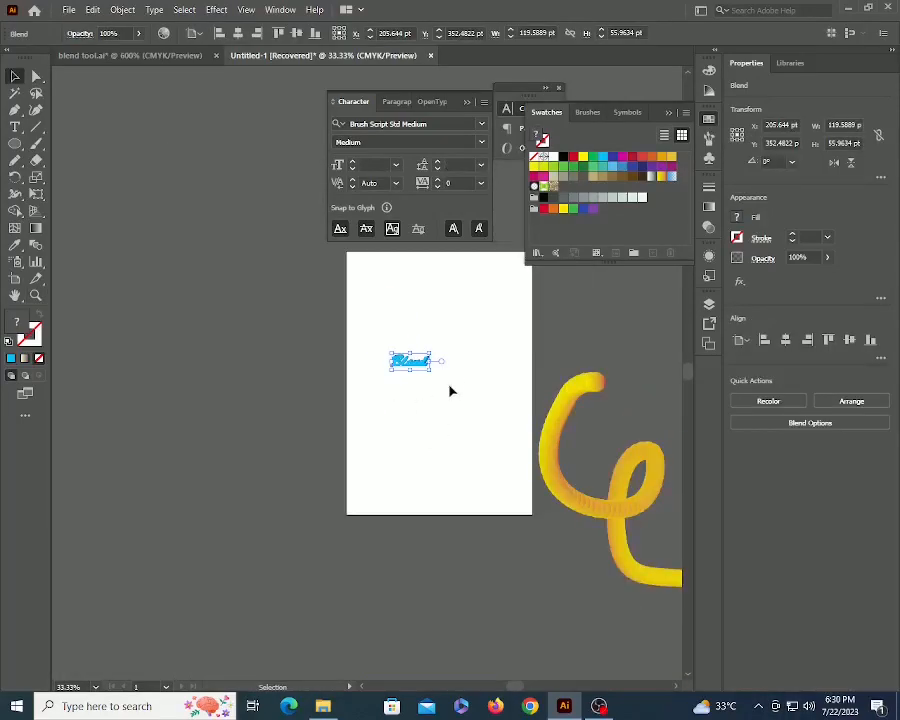
click(452, 389)
drag(414, 366, 492, 321)
click(414, 421)
Add the point text "S" on the empty part of the artboard and enlarge it to about 213.69 pt.
key(z)
click(400, 370)
click(400, 370)
click(400, 370)
drag(416, 396, 336, 348)
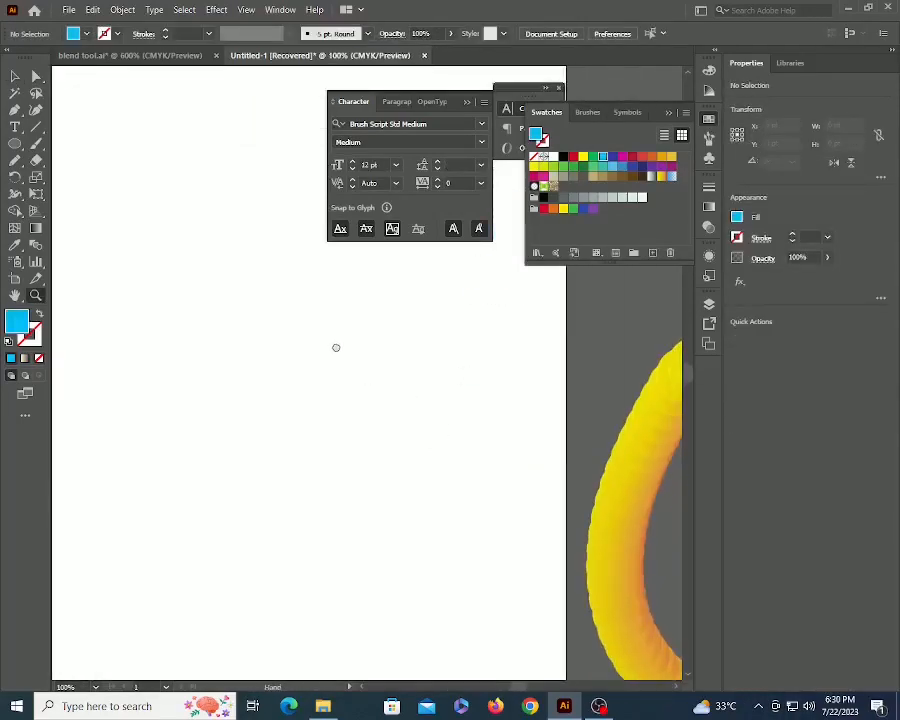
key(t)
click(265, 345)
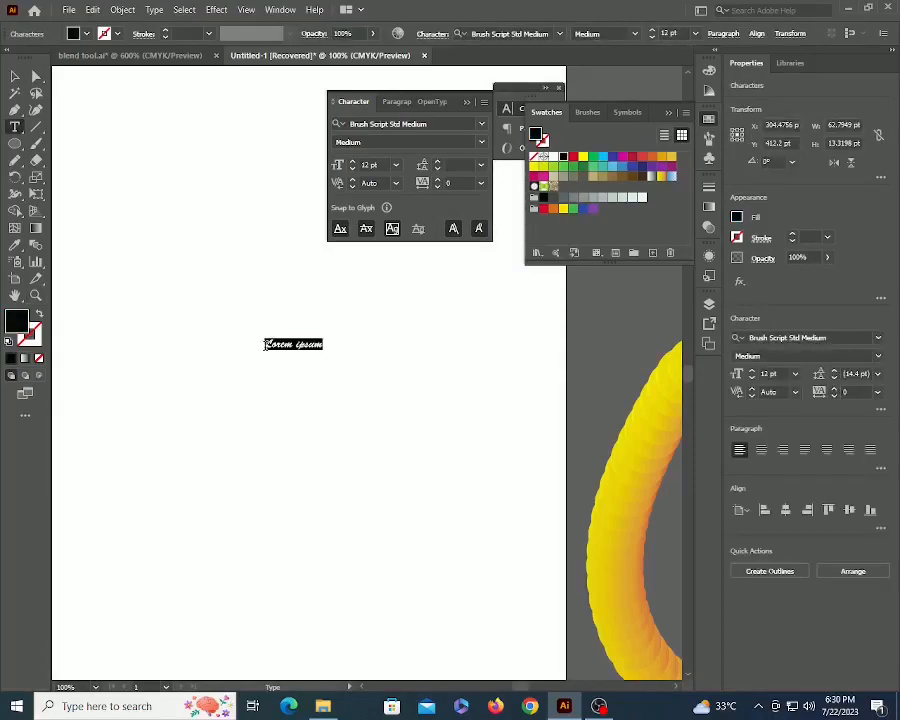
text(Sa)
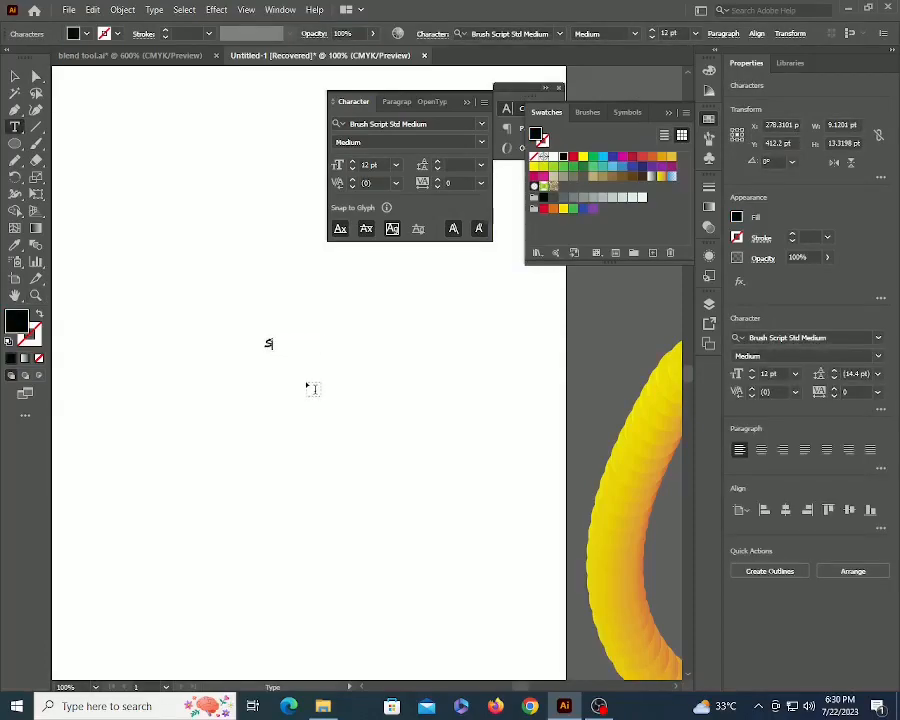
key(Escape)
drag(276, 350, 462, 576)
Change the letter S to the Segoe UI Emoji font, deselect it, and dismiss the glyph list.
click(415, 124)
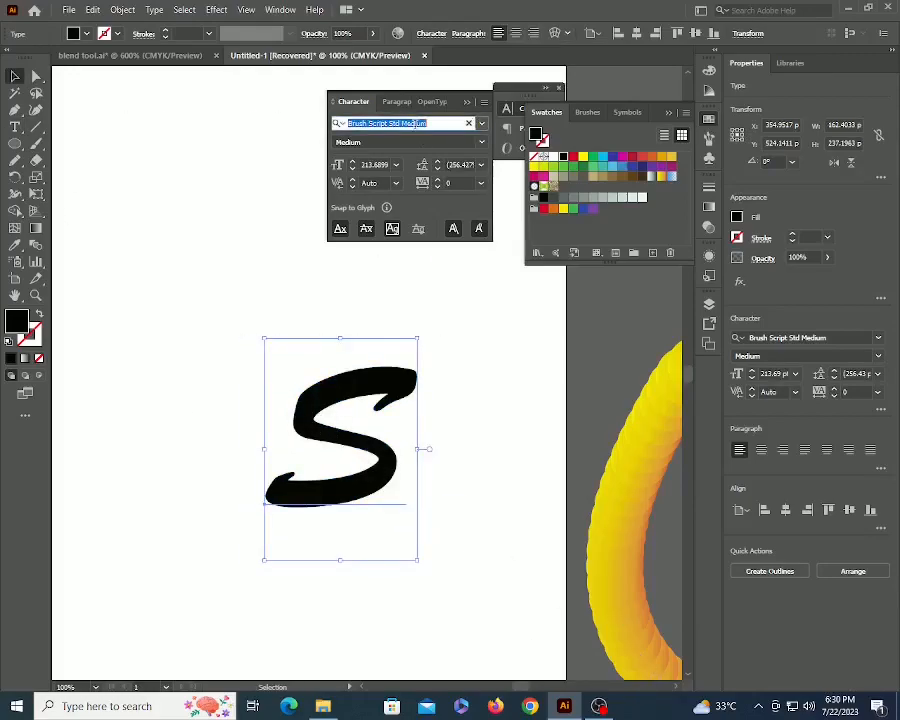
key(Up)
key(Up)
key(Up)
key(Up)
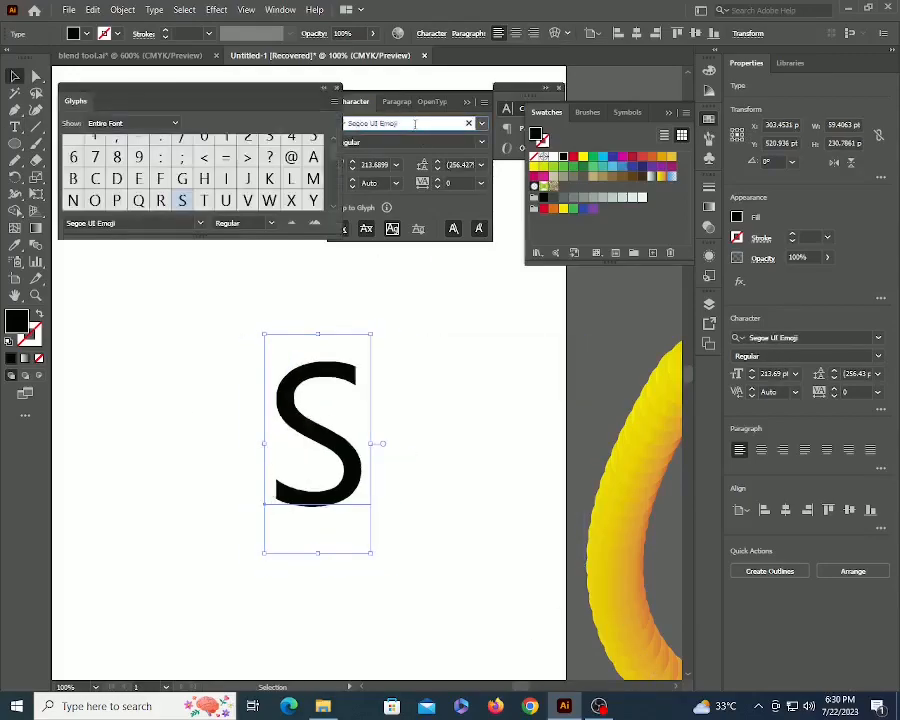
click(406, 497)
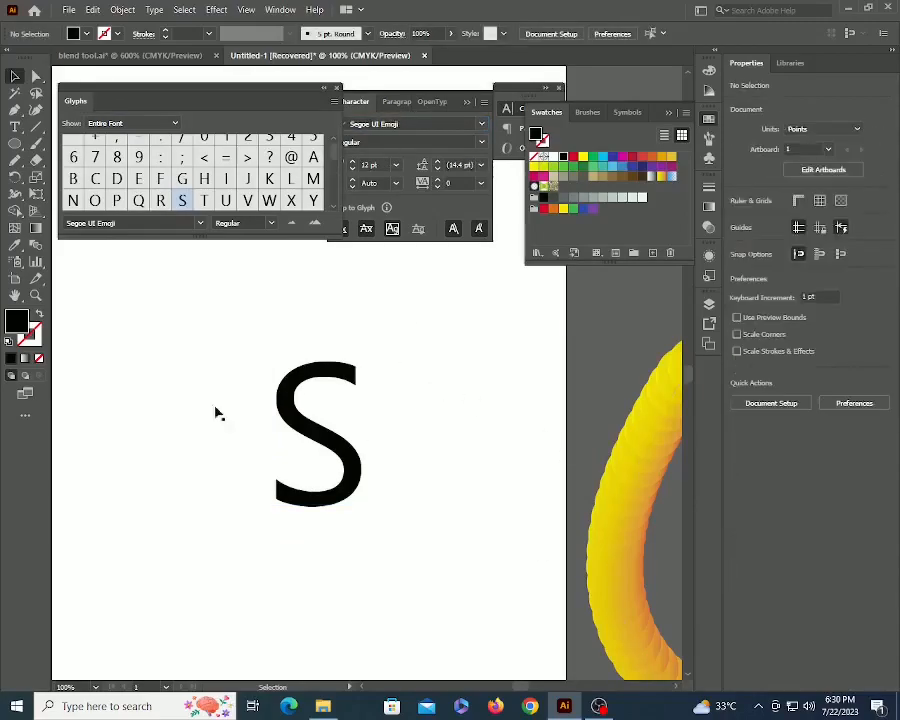
click(337, 89)
Move the S toward the artboard's upper left and scale it down about its centre, with a smaller centred copy.
drag(333, 390, 236, 285)
scroll(236, 285, up, 3)
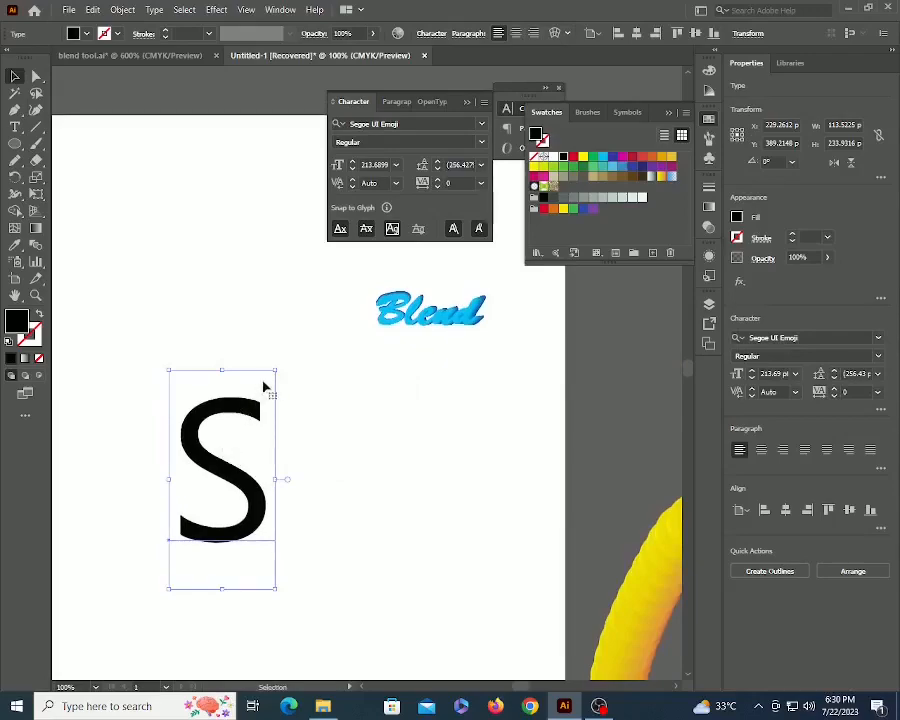
drag(275, 368, 255, 413)
Select both concentric S letters, blend them together, and deselect the result.
drag(288, 467, 289, 463)
key(ctrl+alt+b)
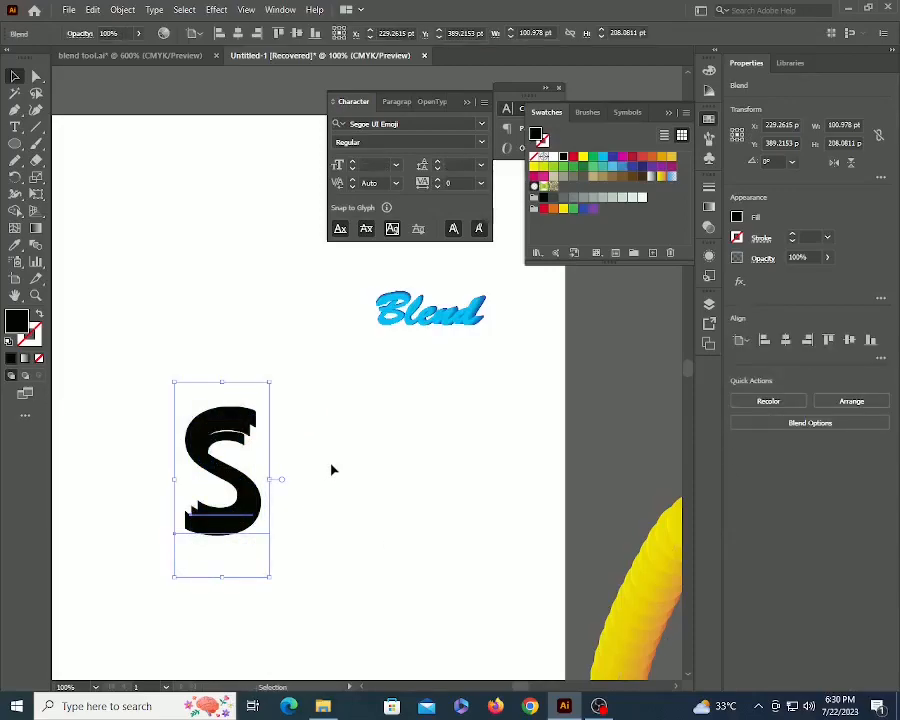
click(331, 466)
Fill the larger outer S with red and the smaller inner S with blue, and deselect the blend.
key(a)
click(213, 414)
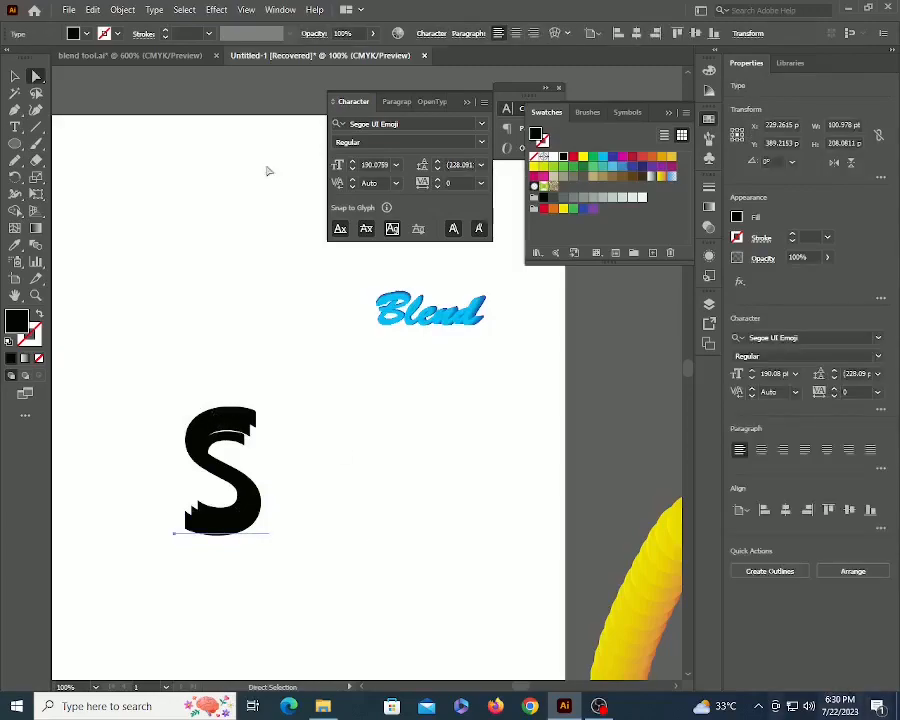
click(573, 158)
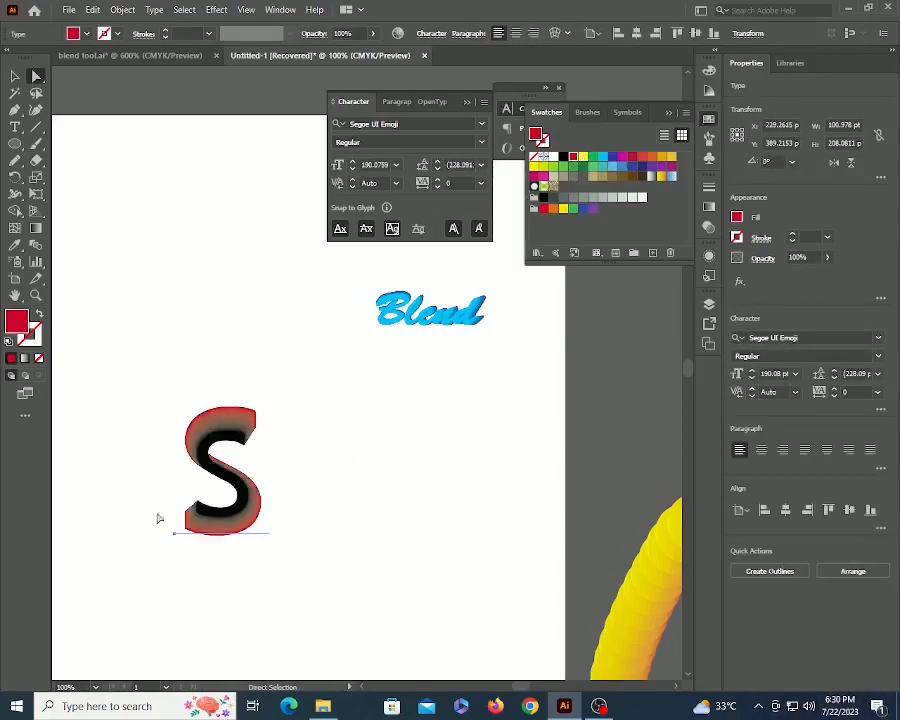
click(228, 487)
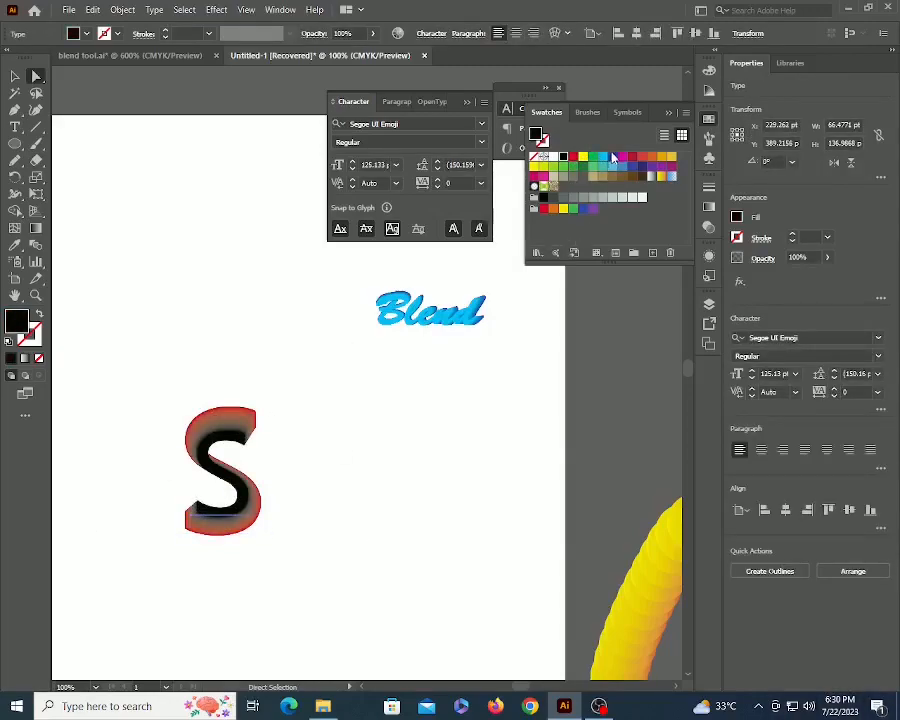
click(613, 157)
click(377, 452)
Examine the red-to-blue colour transition of the blended S up close.
key(z)
triple_click(243, 452)
key(space)
drag(557, 375, 191, 512)
drag(359, 398, 335, 471)
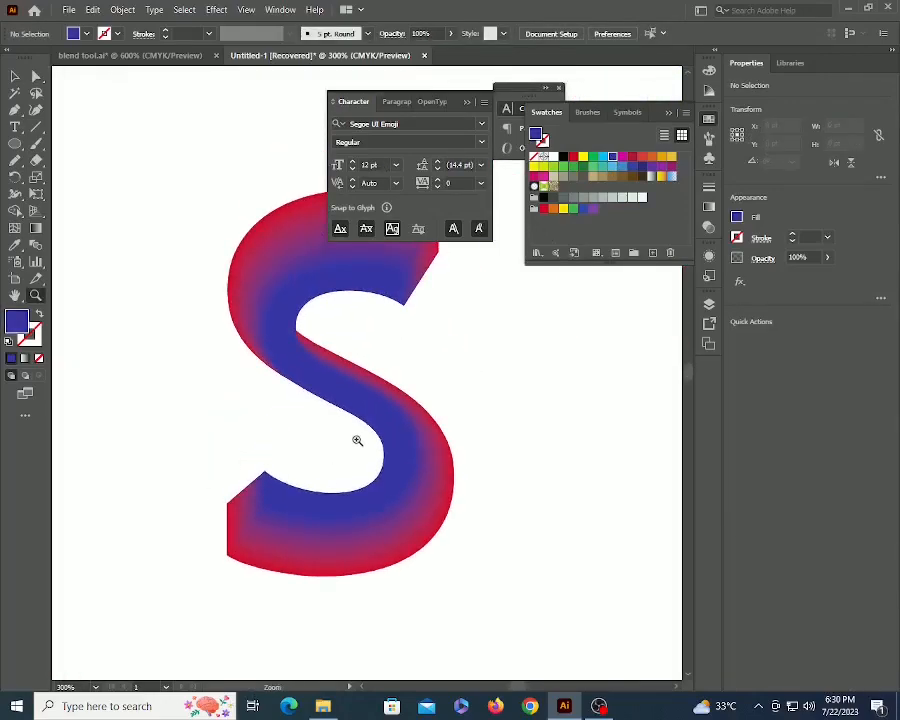
click(357, 440)
key(space)
drag(366, 422, 263, 574)
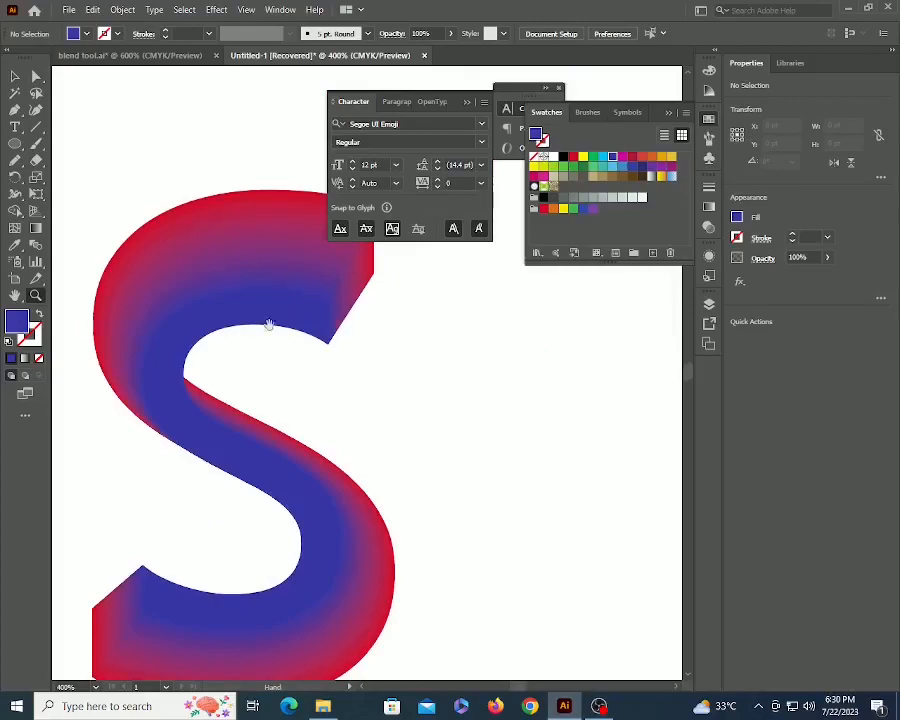
drag(300, 328, 408, 378)
Convert the blended S letters to outlines and deselect the result.
key(a)
key(v)
click(396, 352)
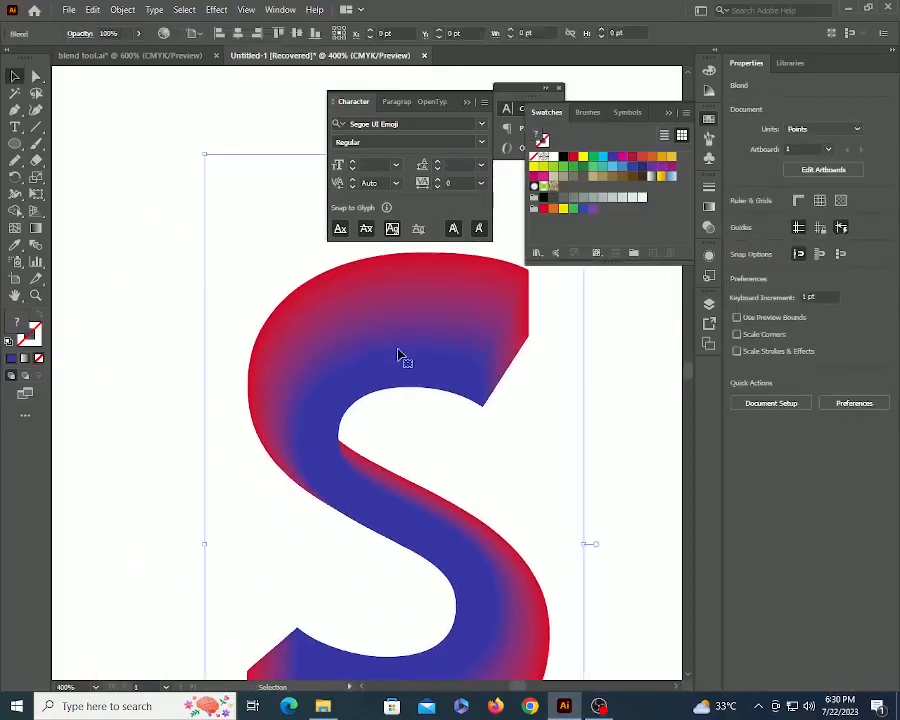
key(z)
alt+click(398, 349)
alt+click(398, 349)
alt+click(398, 349)
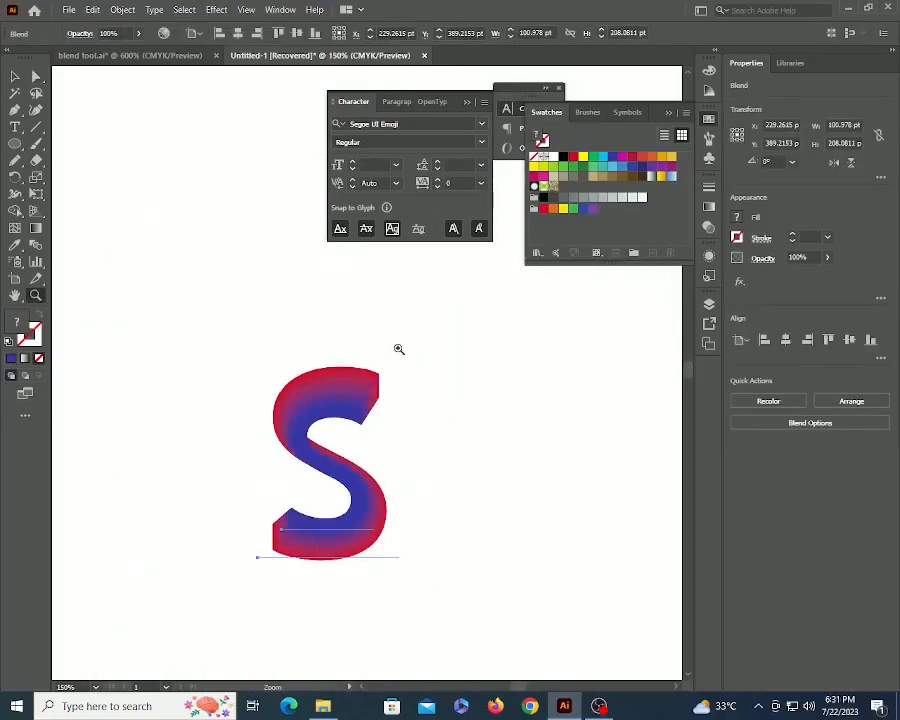
key(ctrl+shift+o)
key(a)
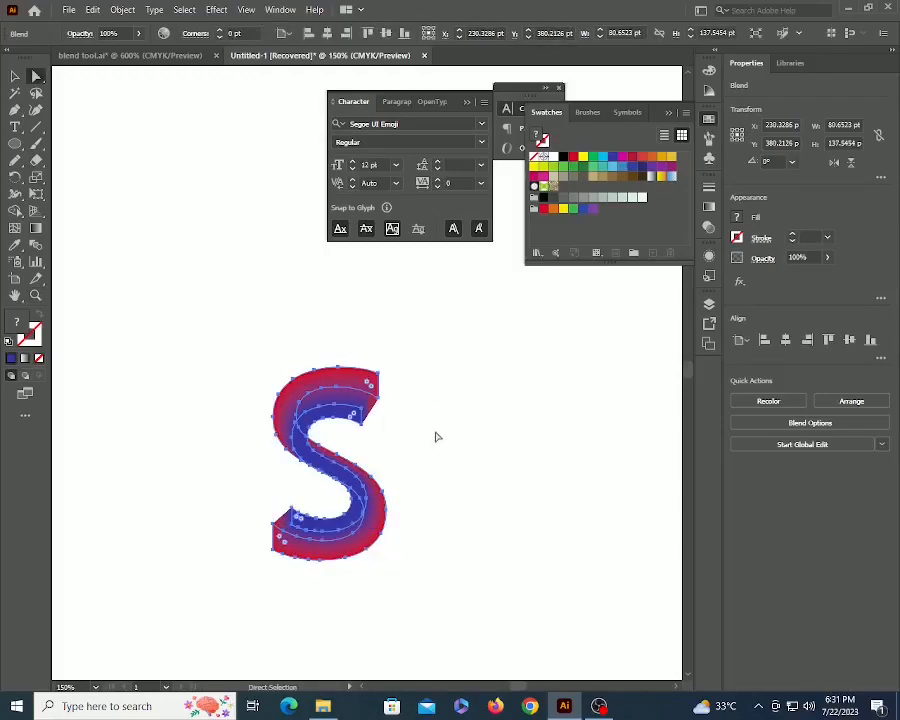
key(ctrl+z)
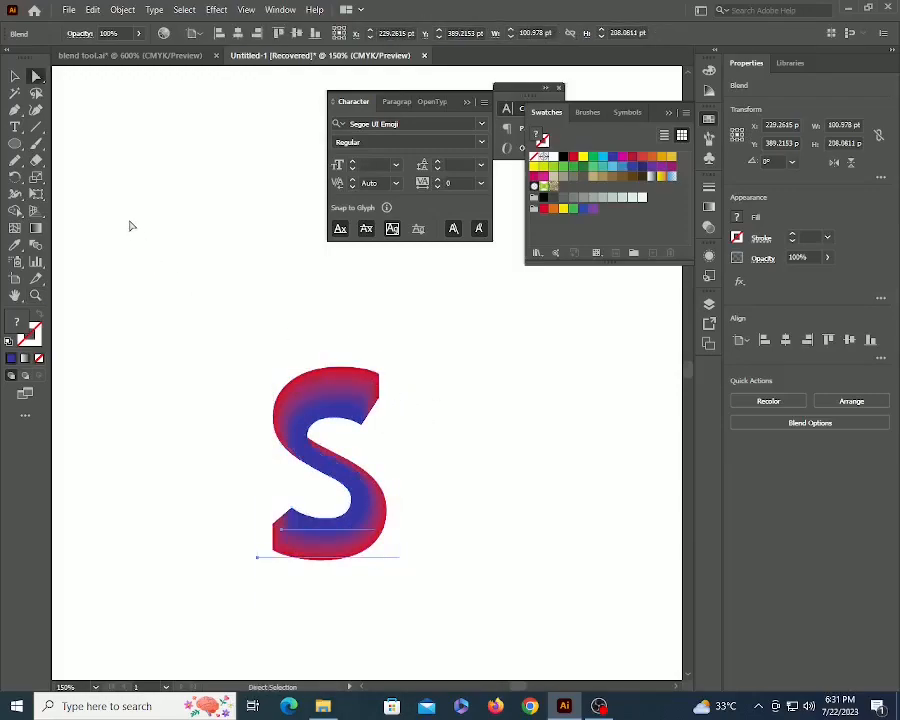
click(154, 10)
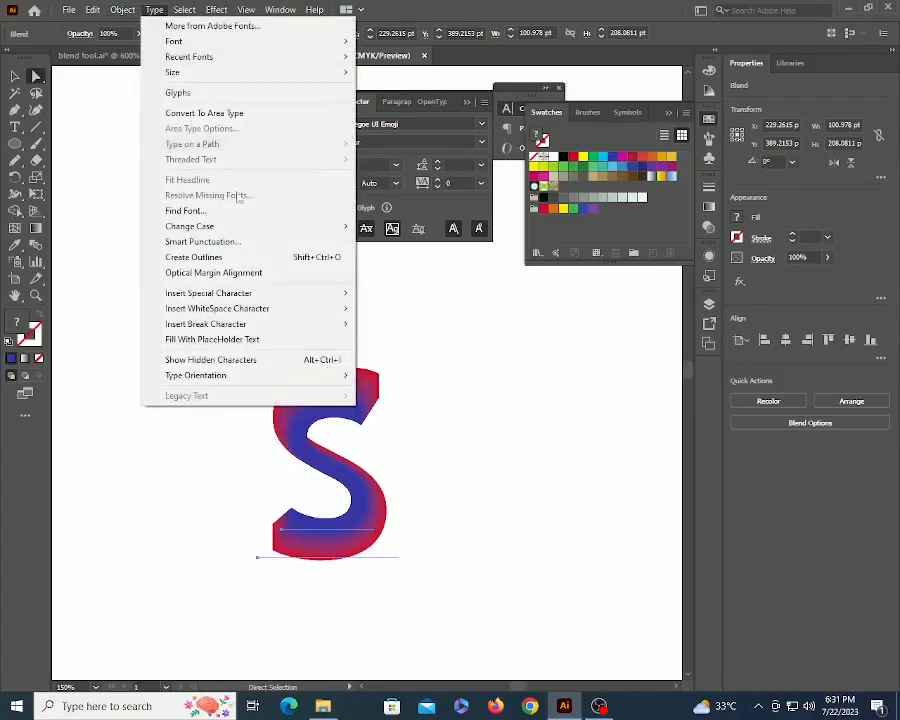
click(245, 257)
click(515, 475)
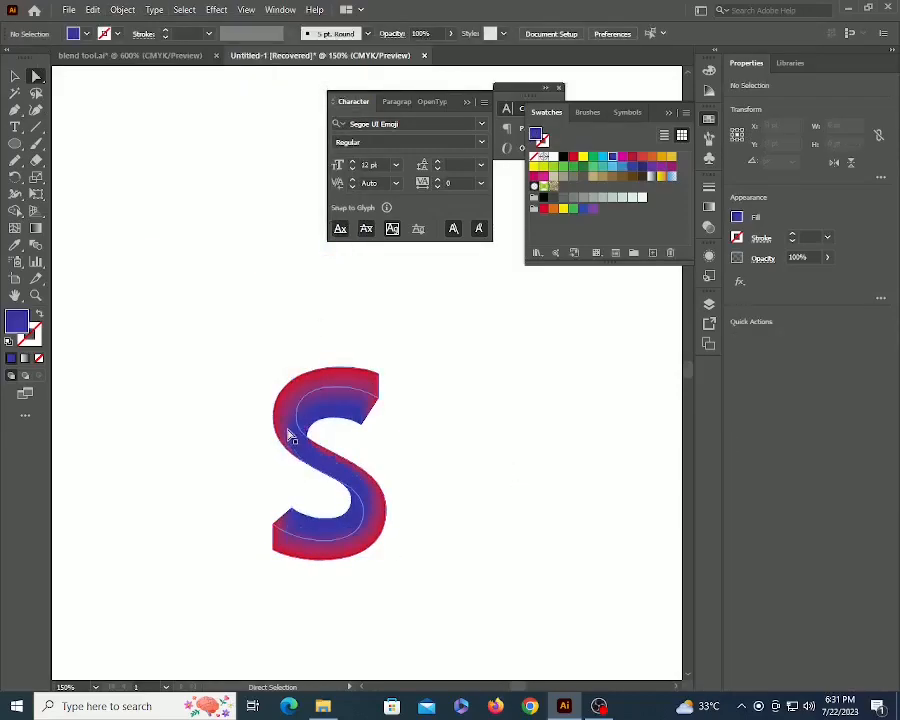
Select only the inner blue S outline and move it up and slightly right inside the outer S.
key(z)
click(378, 407)
click(365, 401)
key(a)
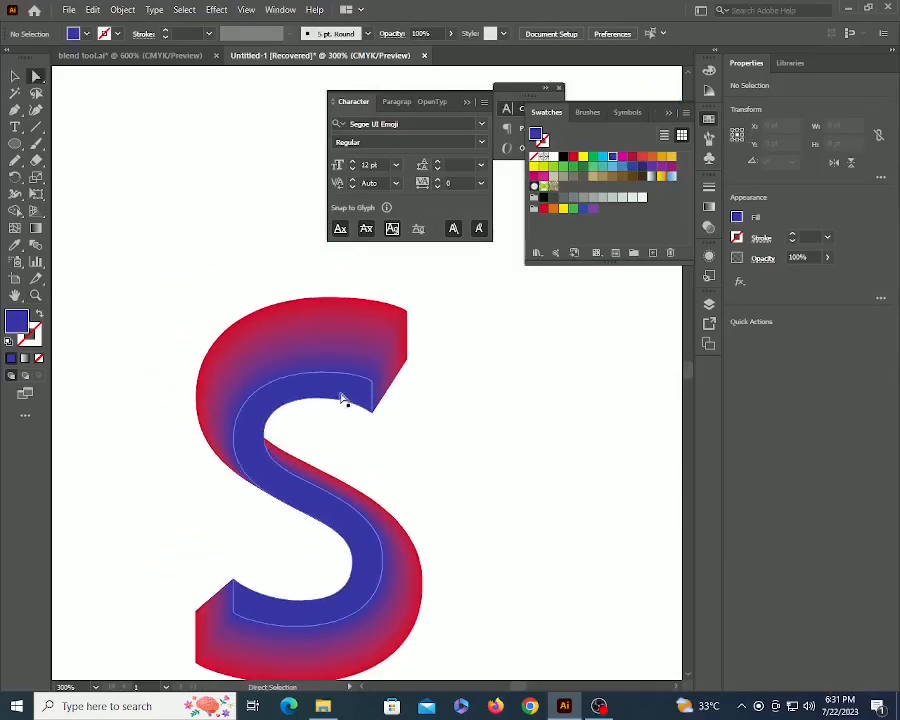
click(364, 397)
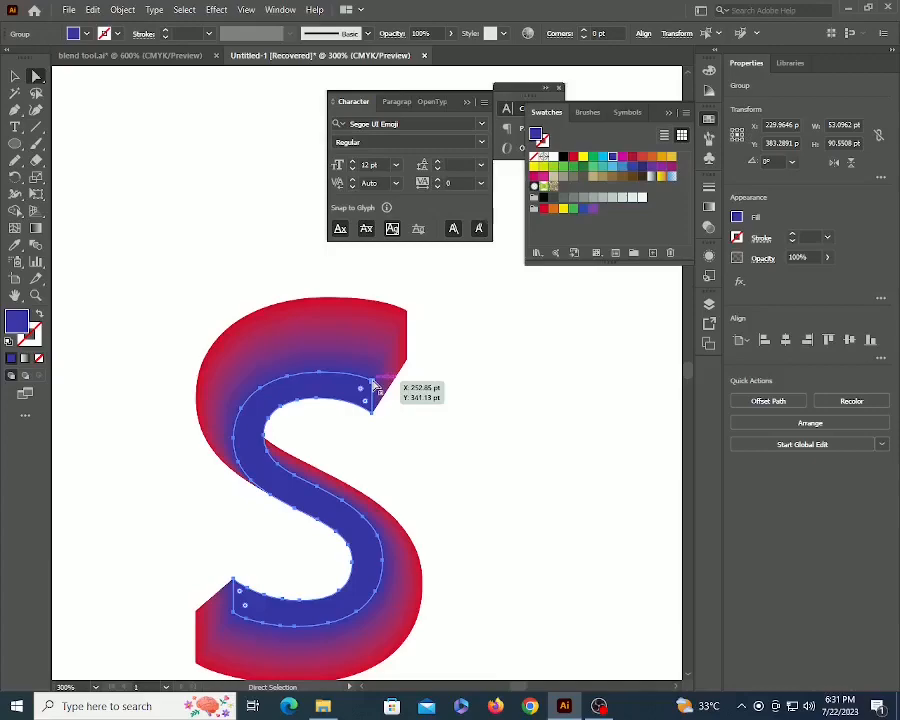
click(406, 318)
click(368, 393)
mouse_move(368, 393)
mouse_down()
mouse_move(380, 365)
mouse_move(376, 372)
mouse_up()
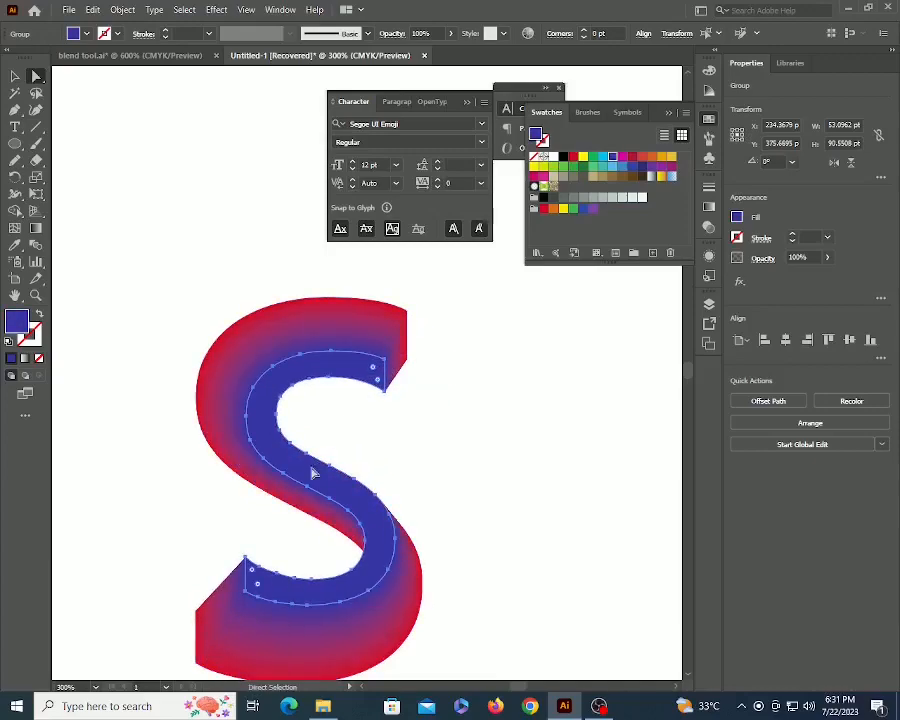
Enlarge the inner blue S to about 63.35 by 97.62 pt and deselect it.
key(v)
drag(245, 602, 215, 632)
click(533, 509)
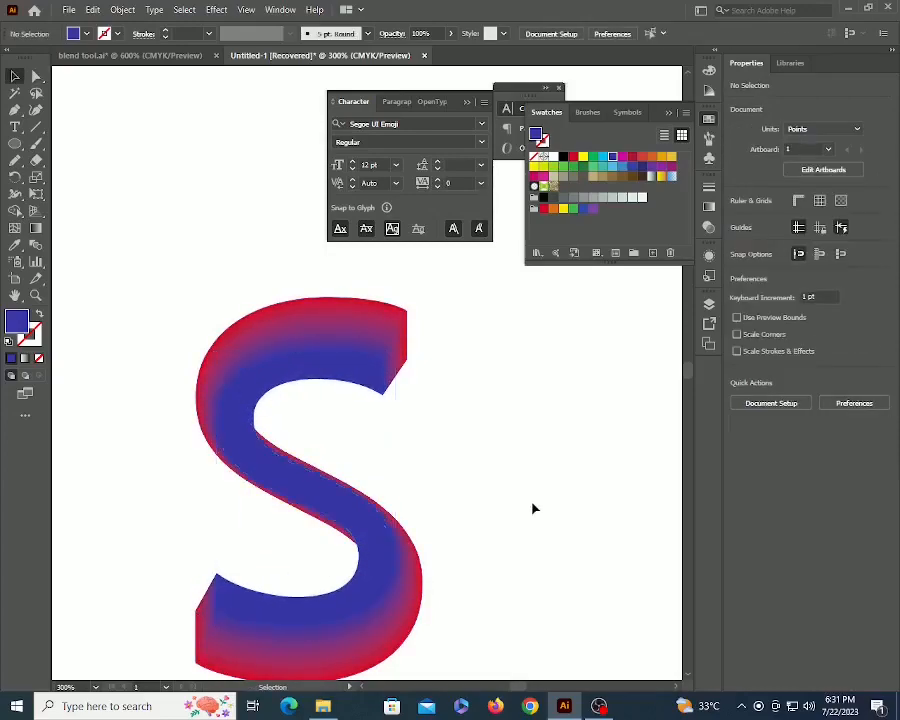
Fill the inner S with the Orange, Yellow gradient preset and deselect it.
click(333, 522)
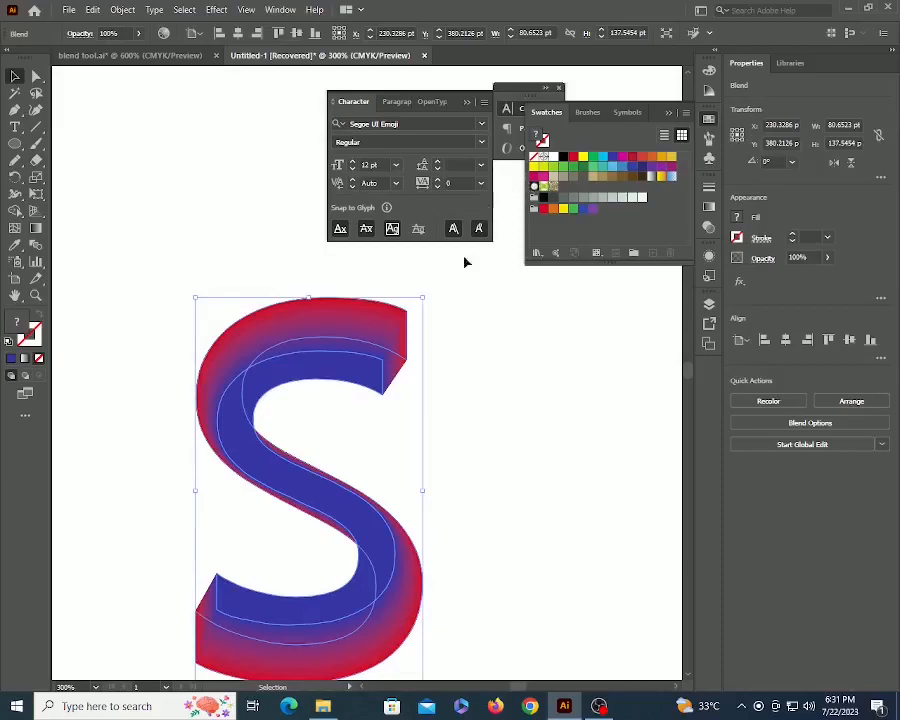
click(559, 427)
key(a)
click(335, 486)
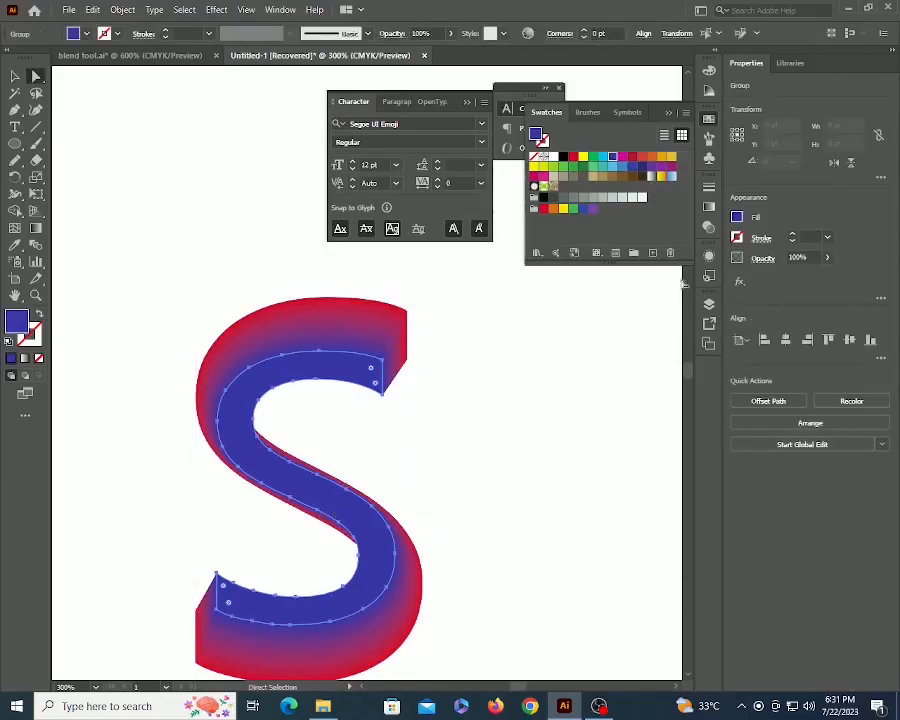
click(709, 208)
click(562, 207)
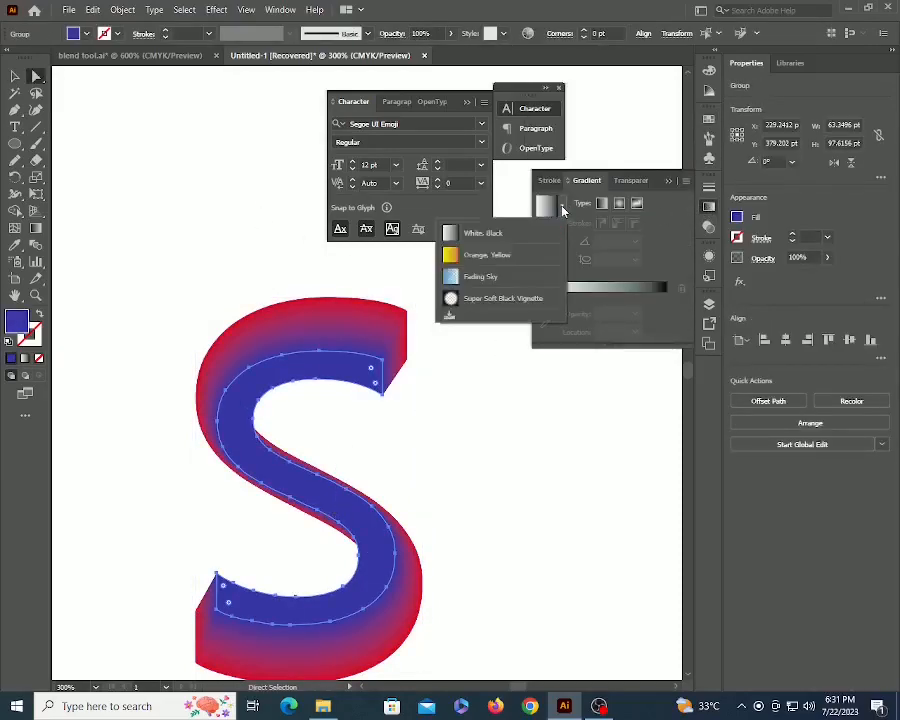
click(465, 255)
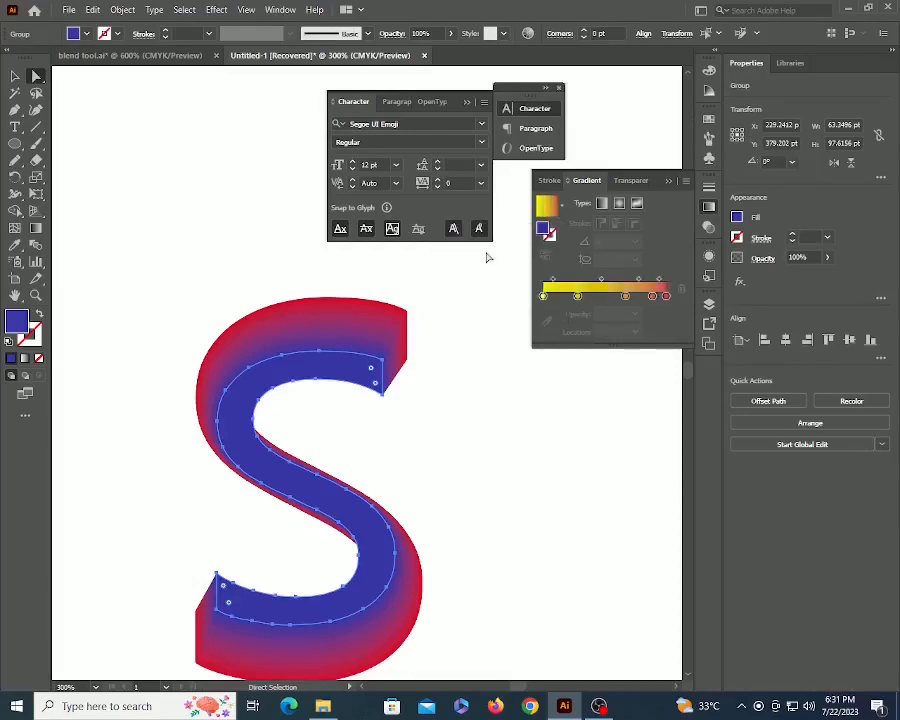
click(549, 513)
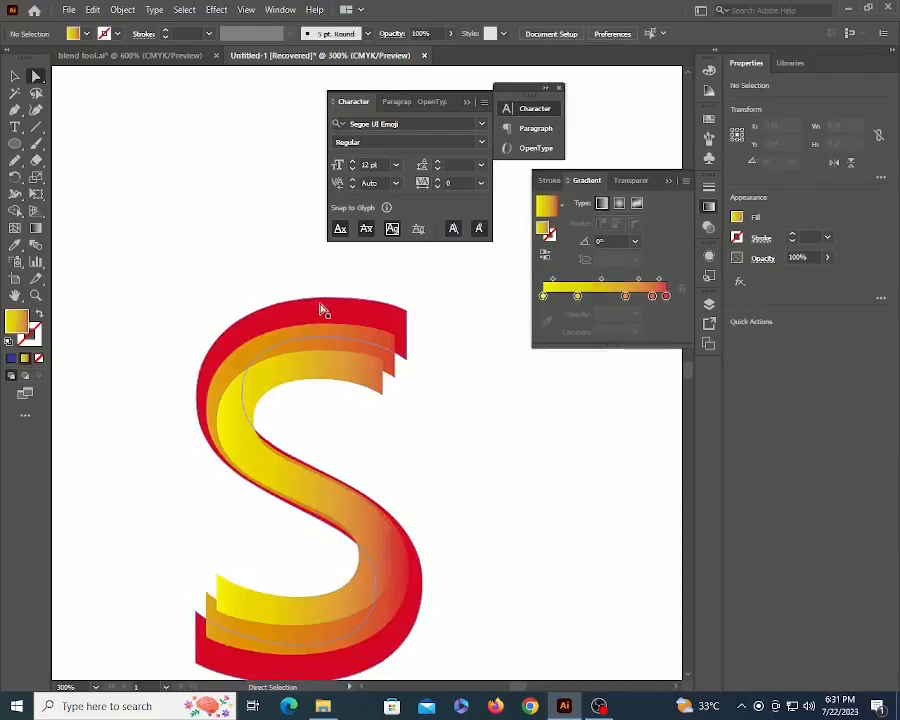
Fill the outer S with the same orange-yellow gradient, reverse the gradient's direction, and deselect it.
click(379, 316)
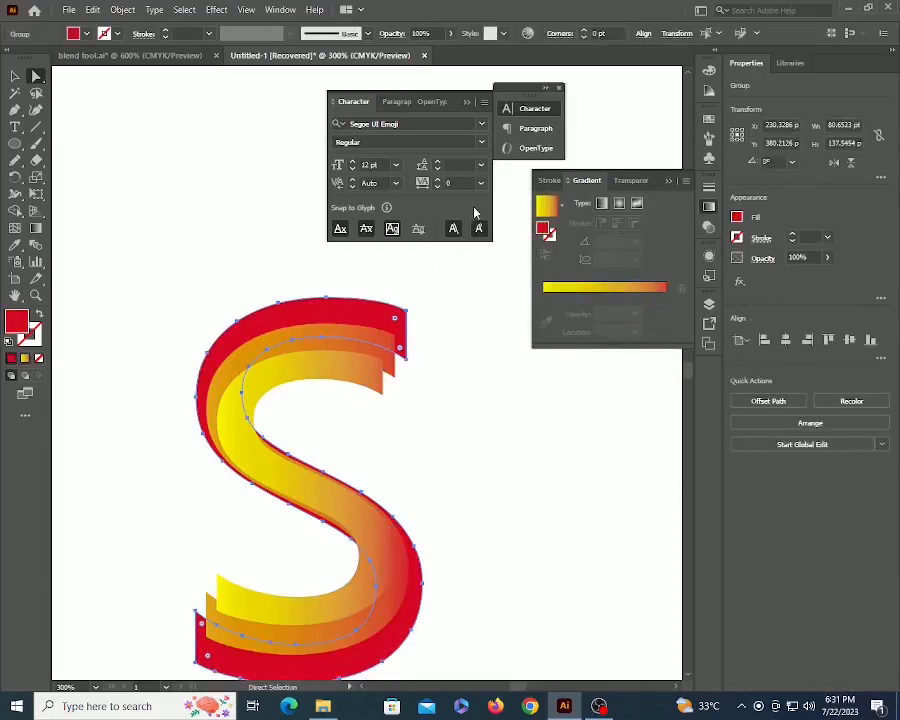
click(608, 288)
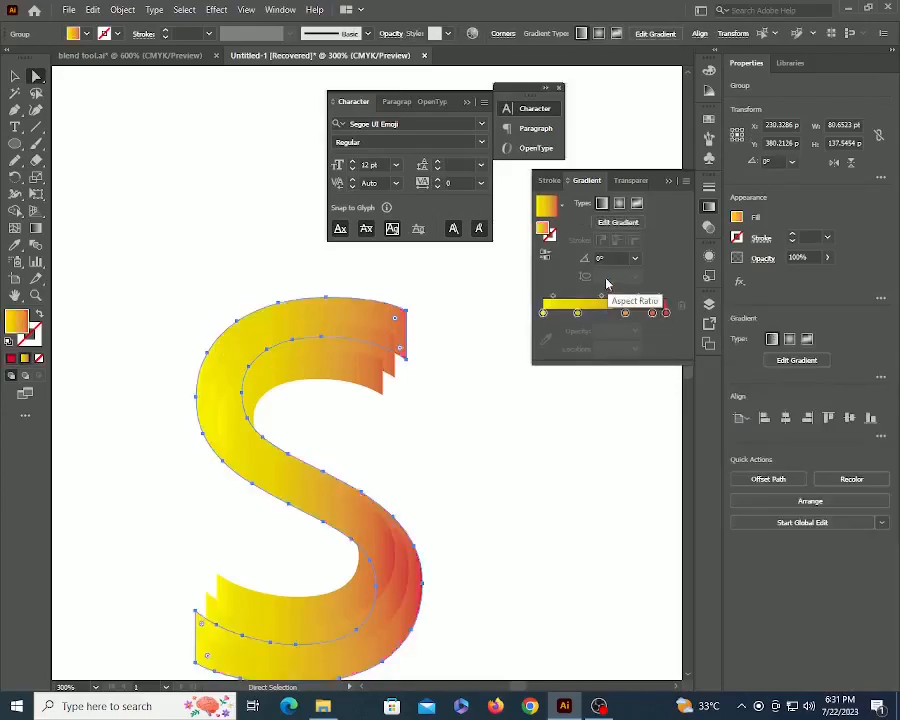
click(546, 257)
key(v)
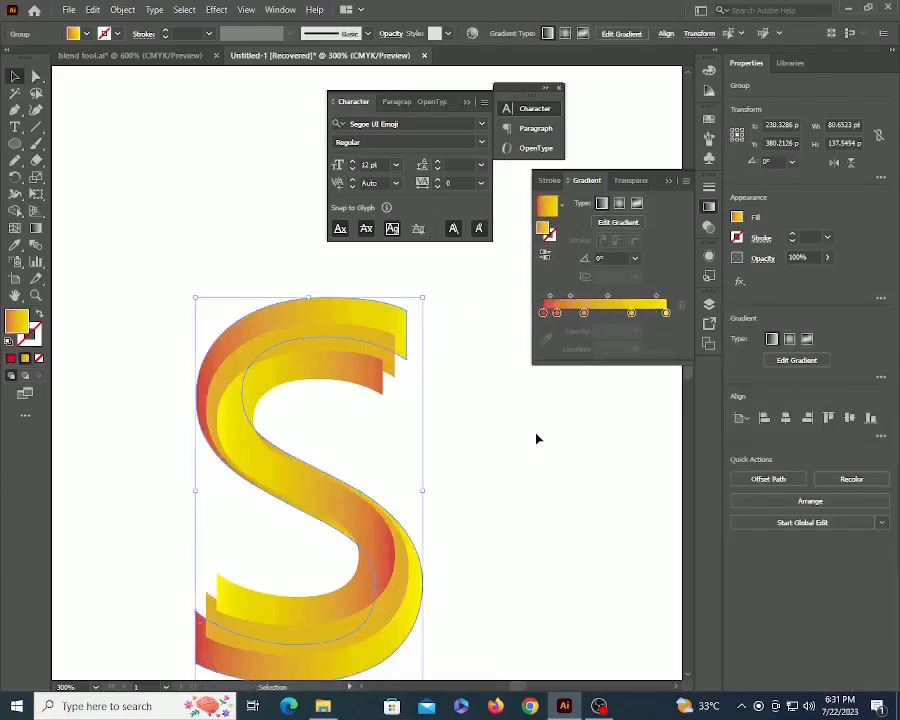
click(534, 432)
key(z)
alt+click(338, 373)
alt+click(339, 373)
key(v)
drag(235, 338, 444, 470)
key(ctrl+alt+b)
double_click(36, 263)
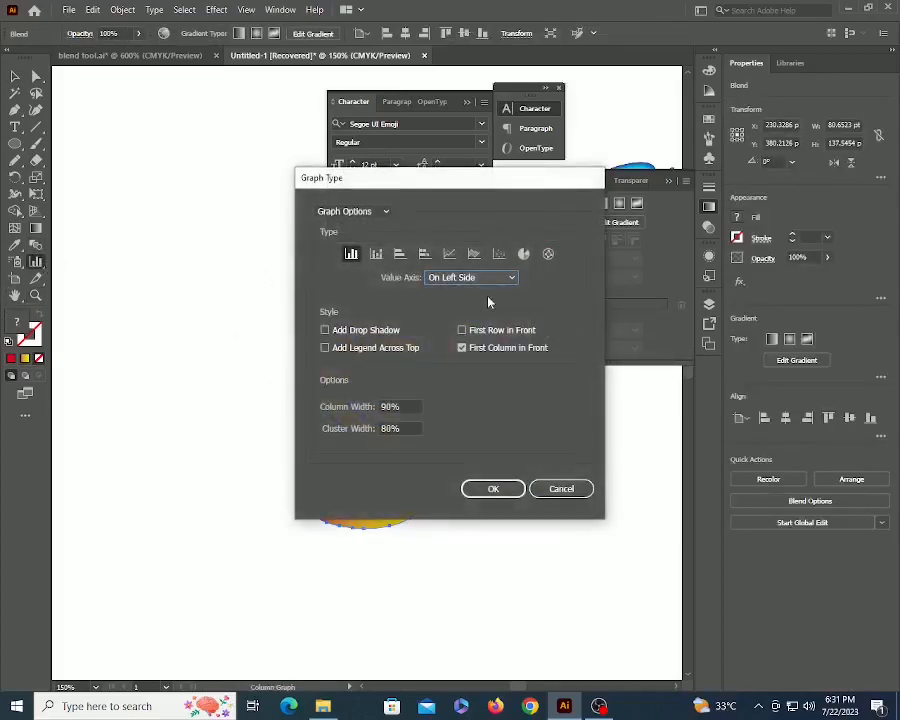
click(561, 488)
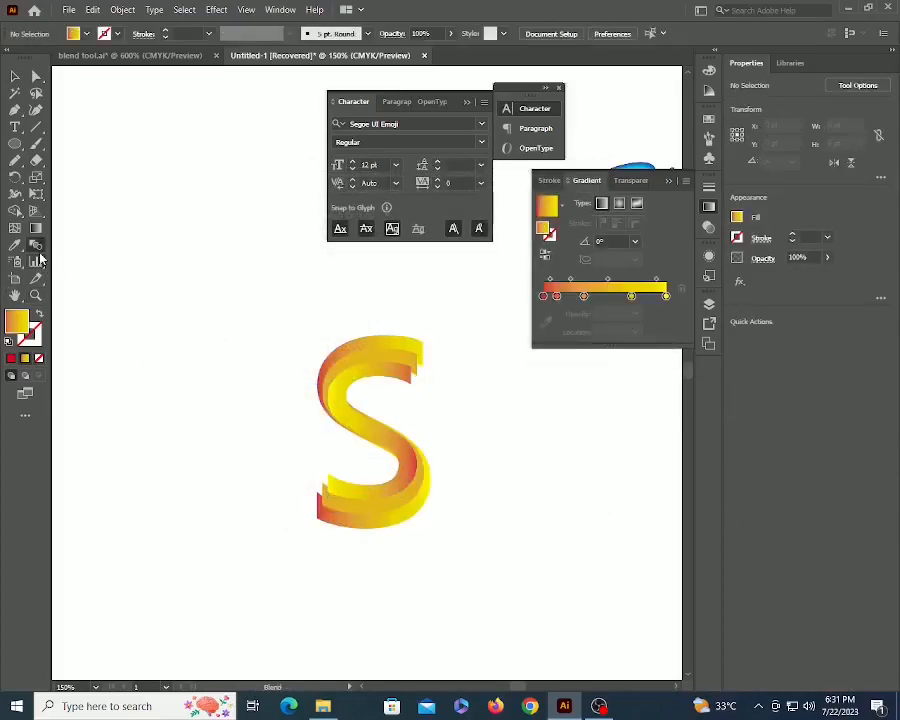
Set the blend spacing to Specified Steps with 25 steps while nothing is selected.
double_click(35, 245)
click(250, 206)
click(249, 236)
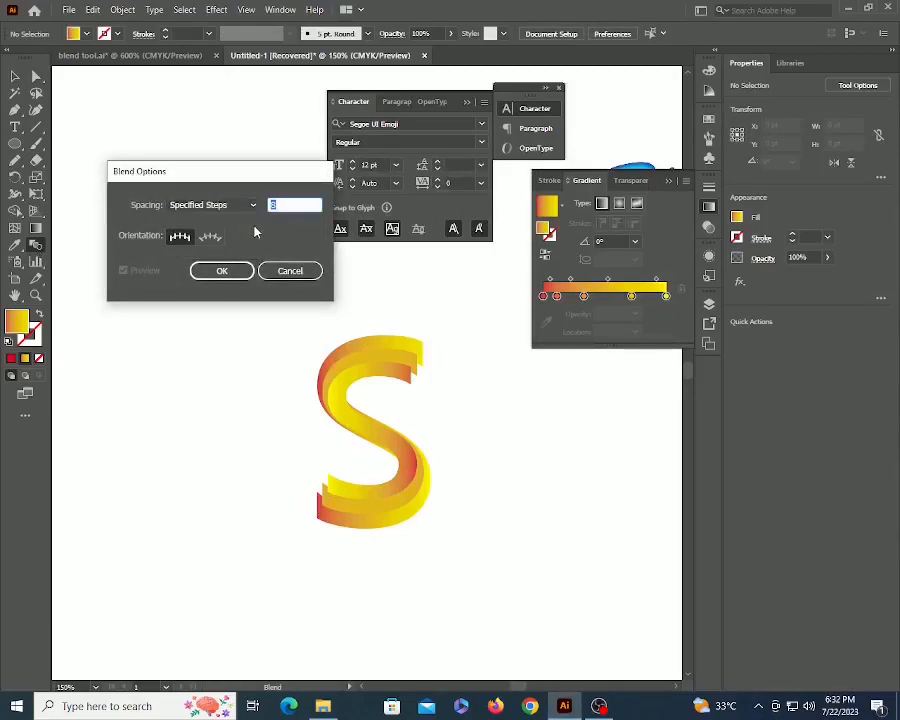
text(25)
key(Tab)
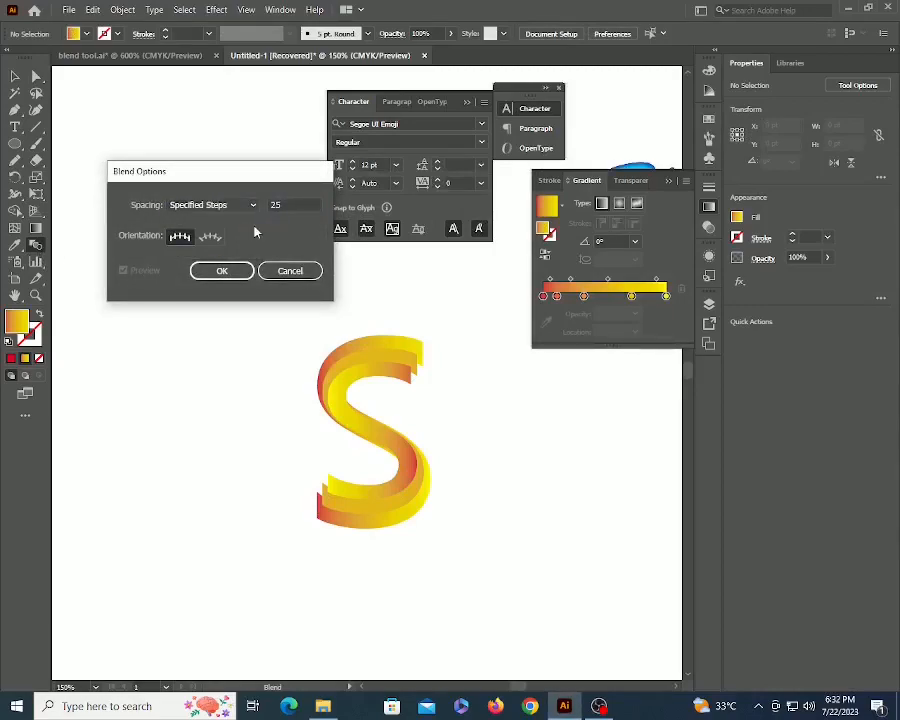
click(222, 268)
key(v)
Apply a Specified Steps spacing of 25 to the gradient S blend and deselect it.
click(421, 449)
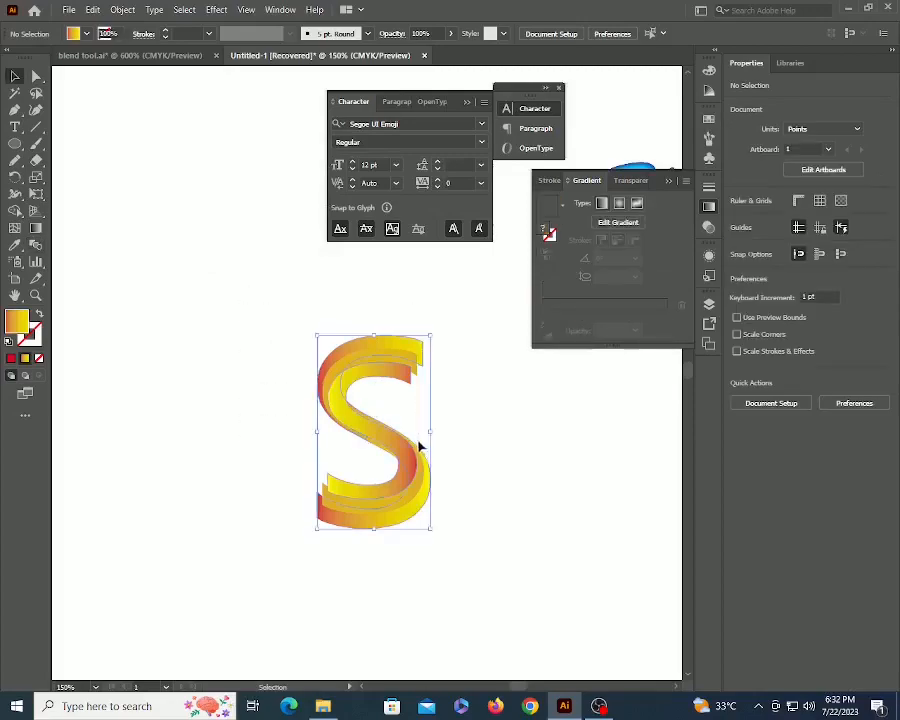
double_click(35, 244)
click(245, 205)
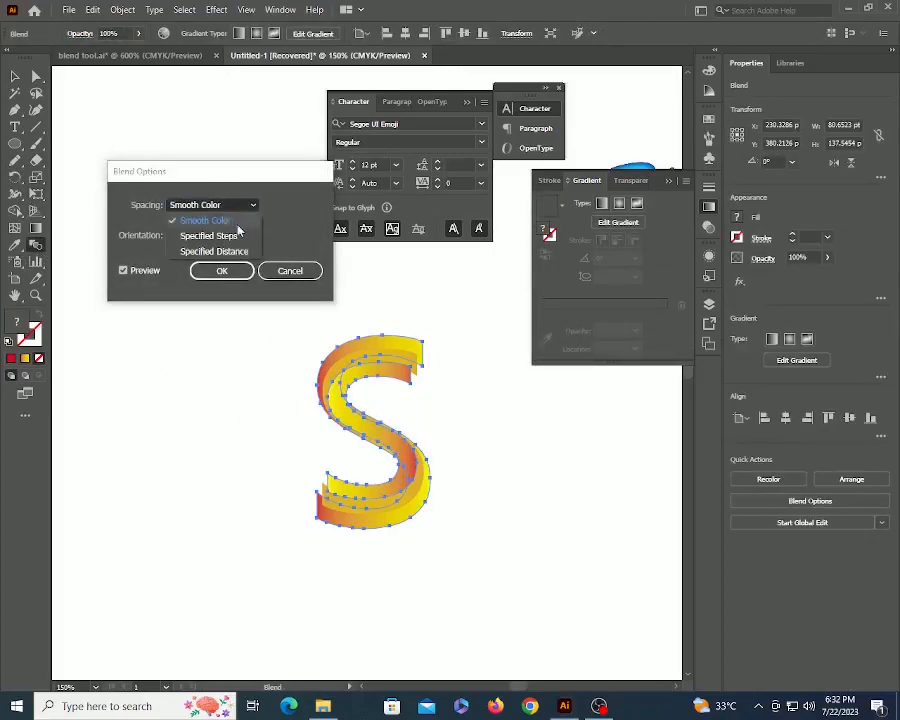
click(238, 235)
key(Tab)
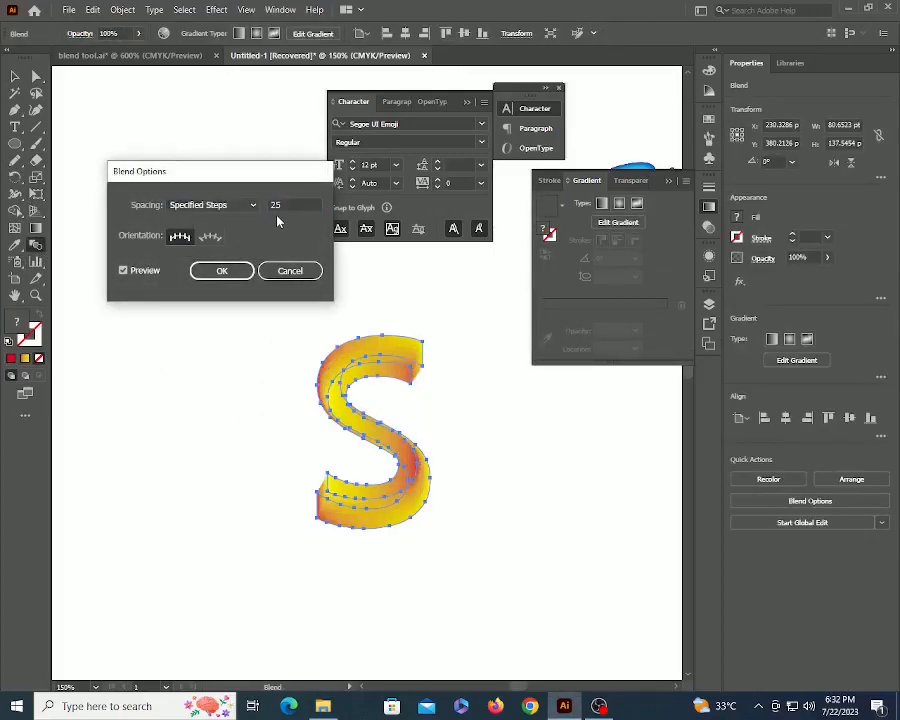
click(219, 269)
key(v)
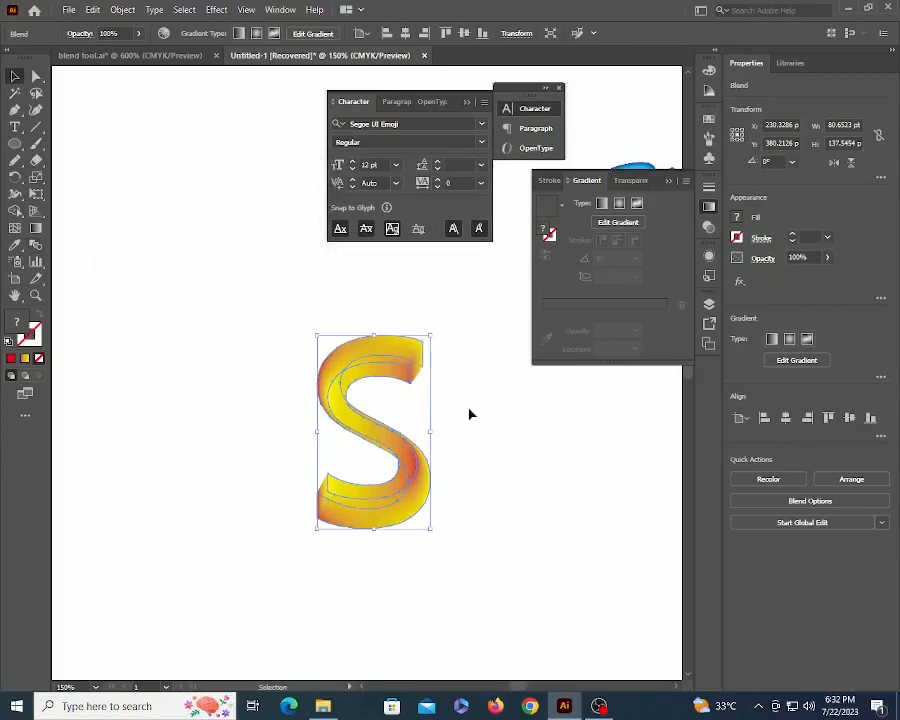
click(471, 414)
Select only the inner gradient S and shift it slightly right within the blend.
key(z)
triple_click(413, 392)
drag(172, 379, 469, 369)
key(a)
click(466, 546)
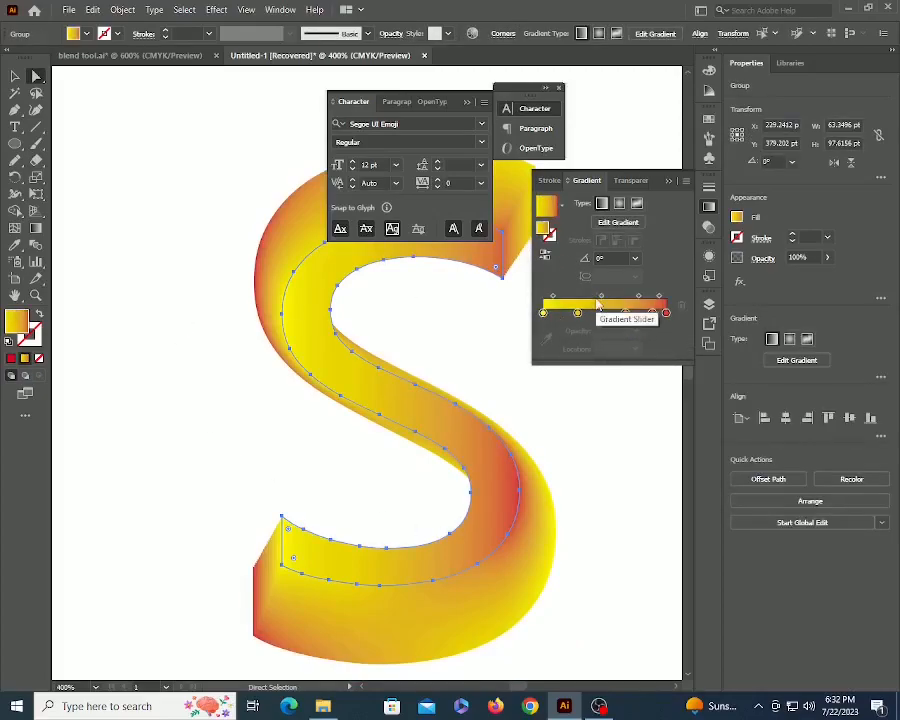
drag(272, 578, 310, 570)
Enlarge the inner S slightly within the blend and deselect it.
key(z)
alt+click(350, 434)
alt+click(350, 434)
drag(334, 405, 249, 561)
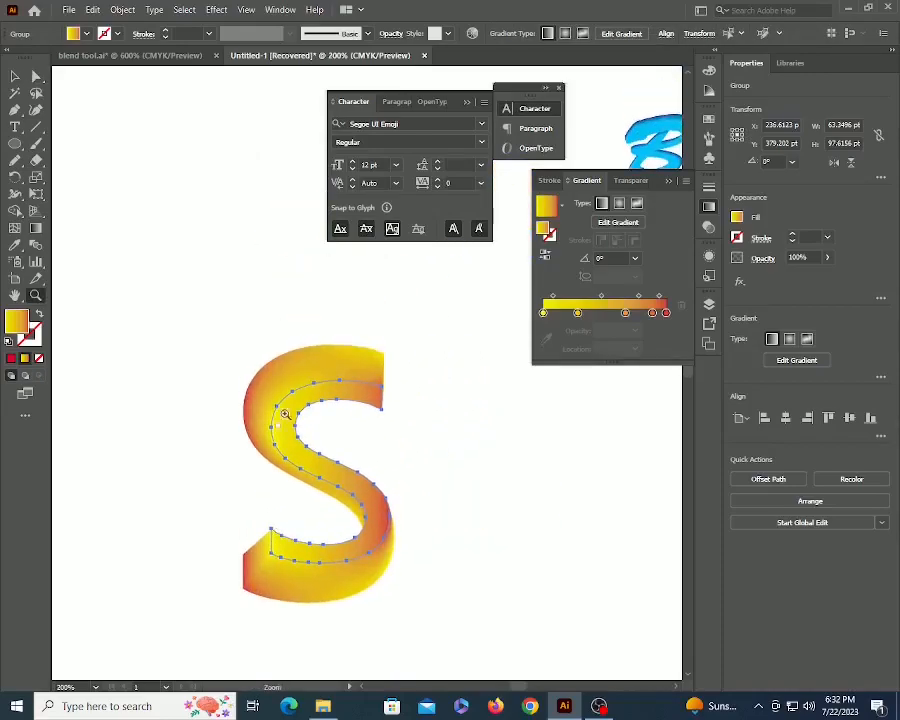
key(v)
drag(389, 381, 415, 365)
click(450, 494)
Select only the outer S within the blend and try a solid orange fill, replacing it with solid cyan.
key(z)
alt+click(373, 456)
drag(369, 450, 402, 601)
double_click(364, 438)
key(a)
click(347, 498)
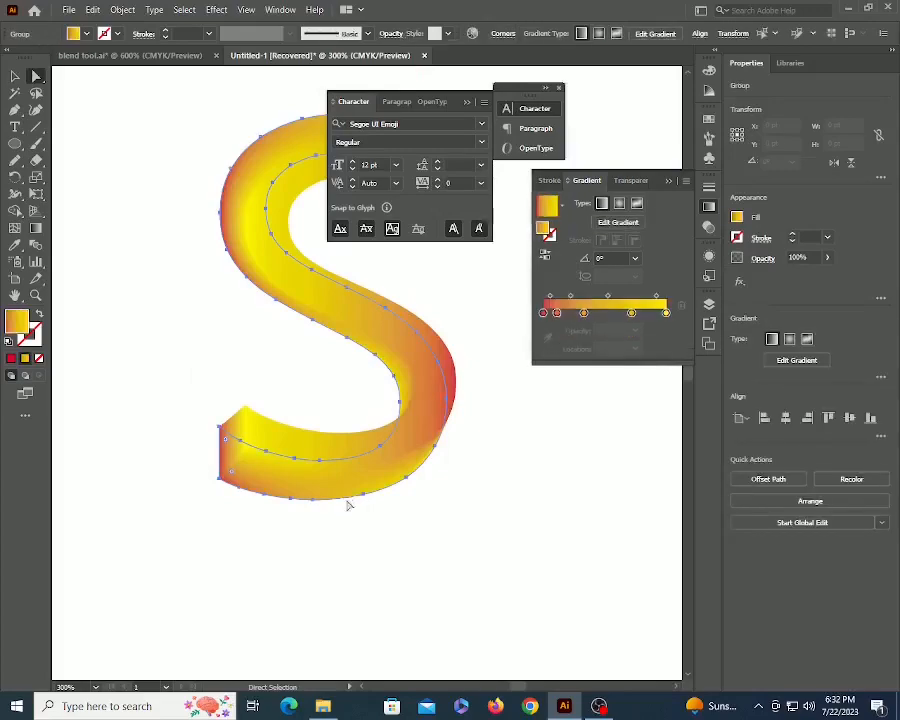
click(709, 122)
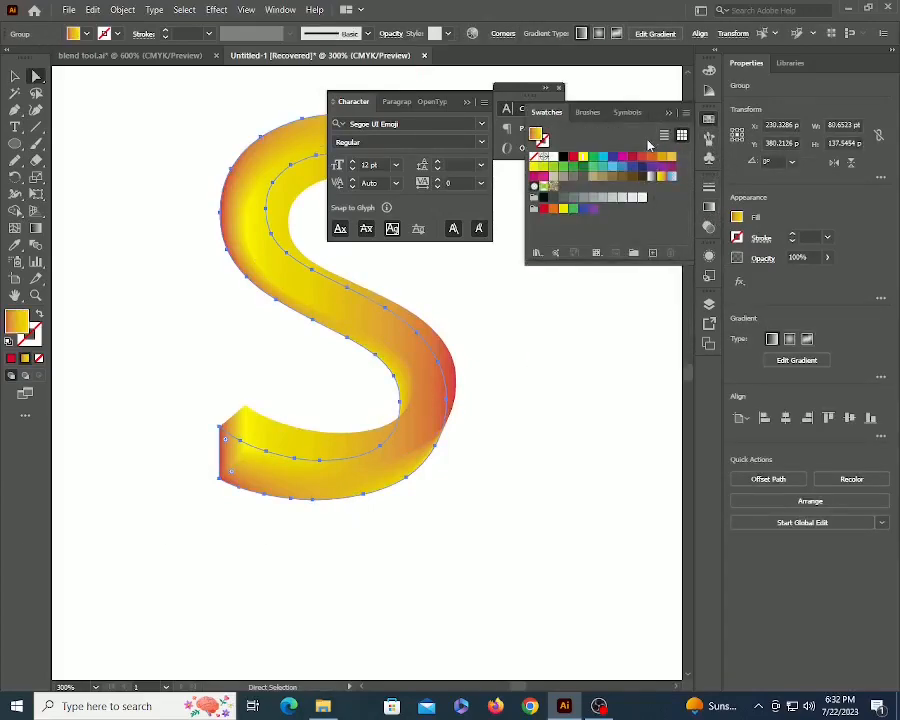
click(651, 158)
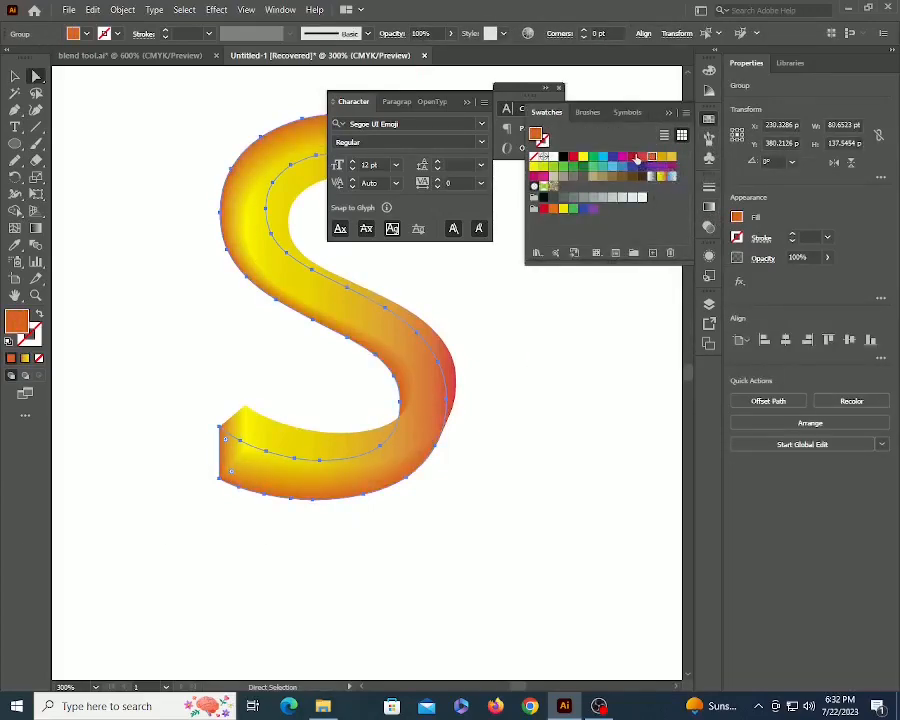
click(602, 157)
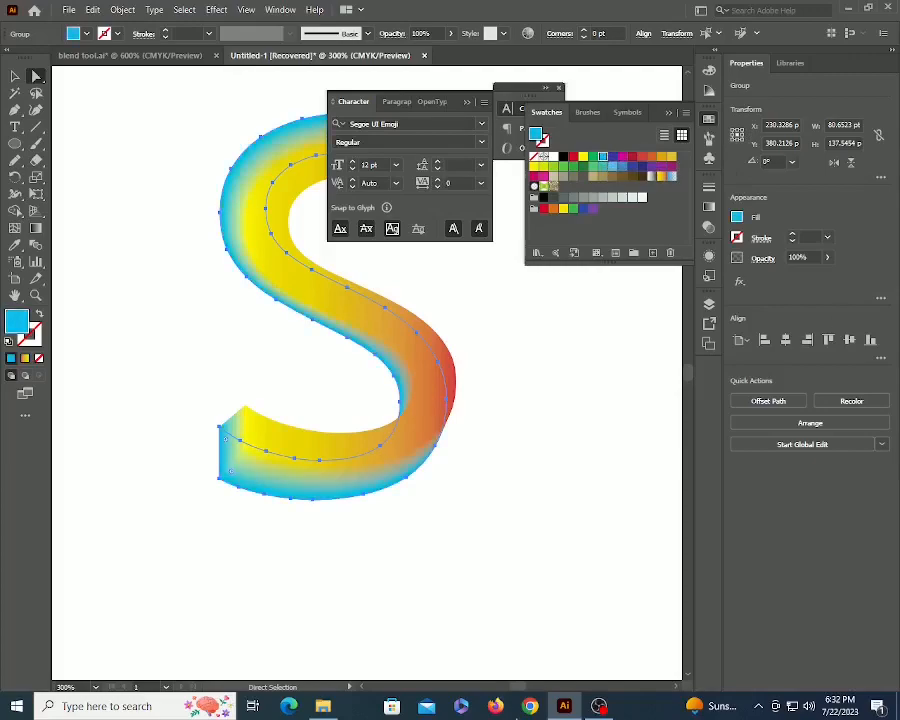
key(ctrl+shift+a)
Try a solid brown fill on the inner S, undo it, and deselect.
drag(449, 396, 454, 520)
click(330, 286)
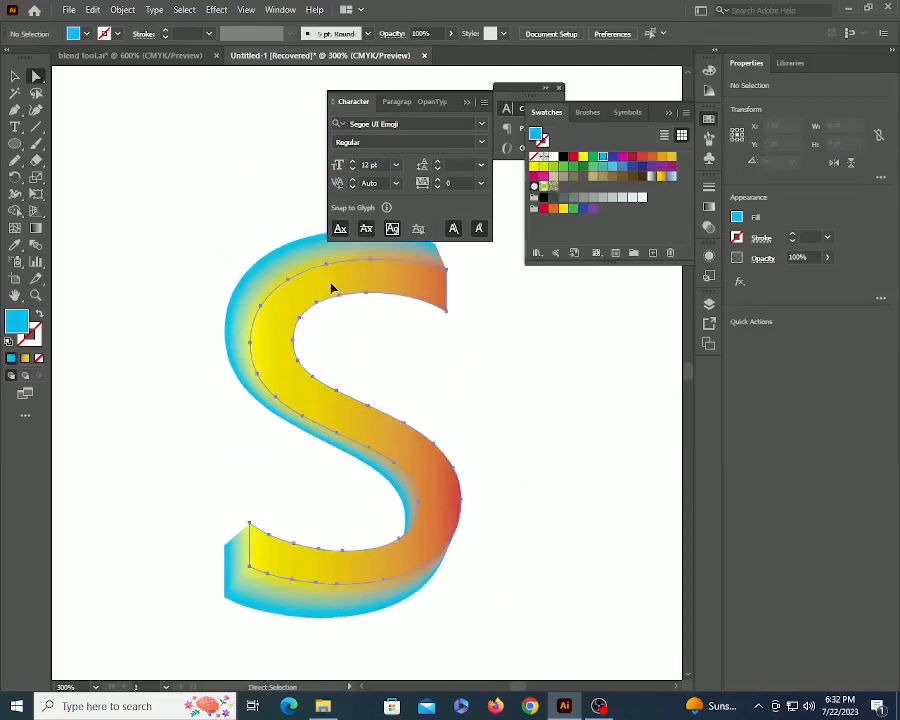
click(628, 177)
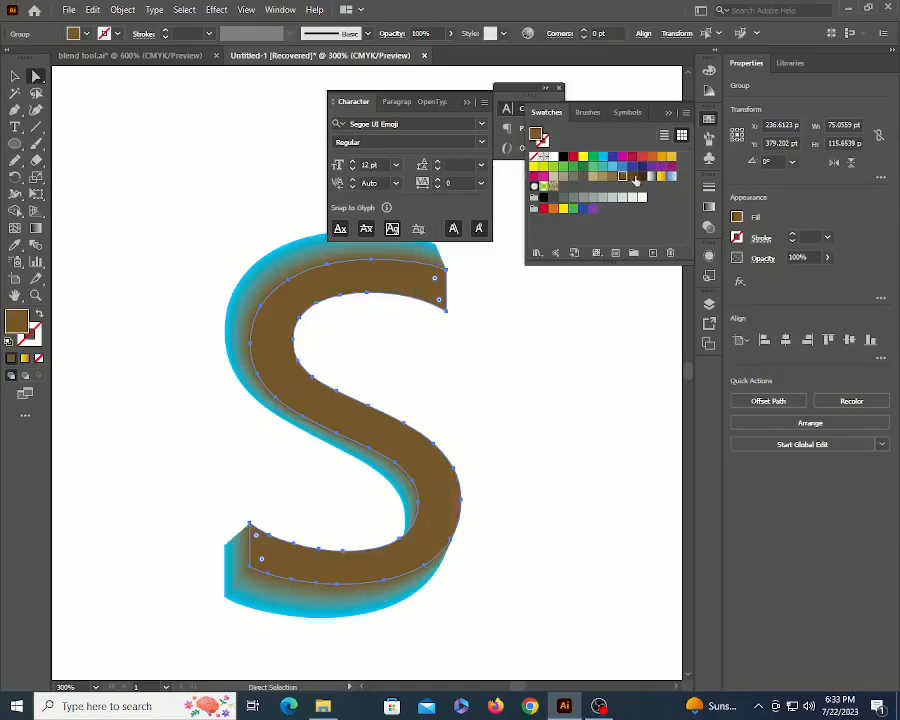
key(ctrl+z)
key(ctrl+shift+a)
Select only the cyan outer S and move it slightly up and left within the blend.
drag(446, 365, 460, 490)
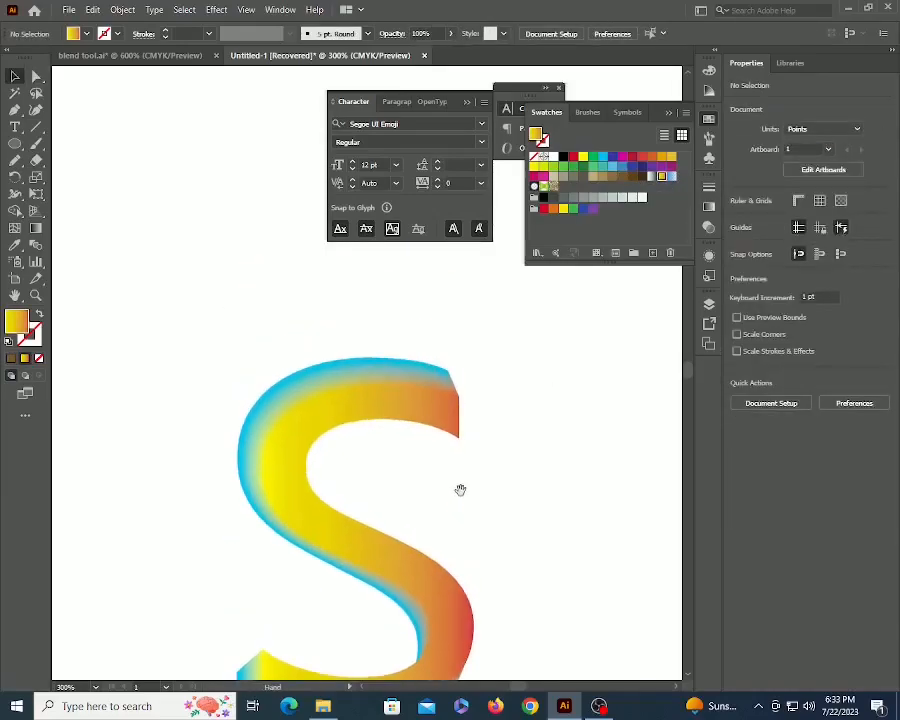
drag(375, 512, 402, 502)
key(z)
double_click(409, 500)
key(a)
click(400, 499)
drag(410, 432, 445, 561)
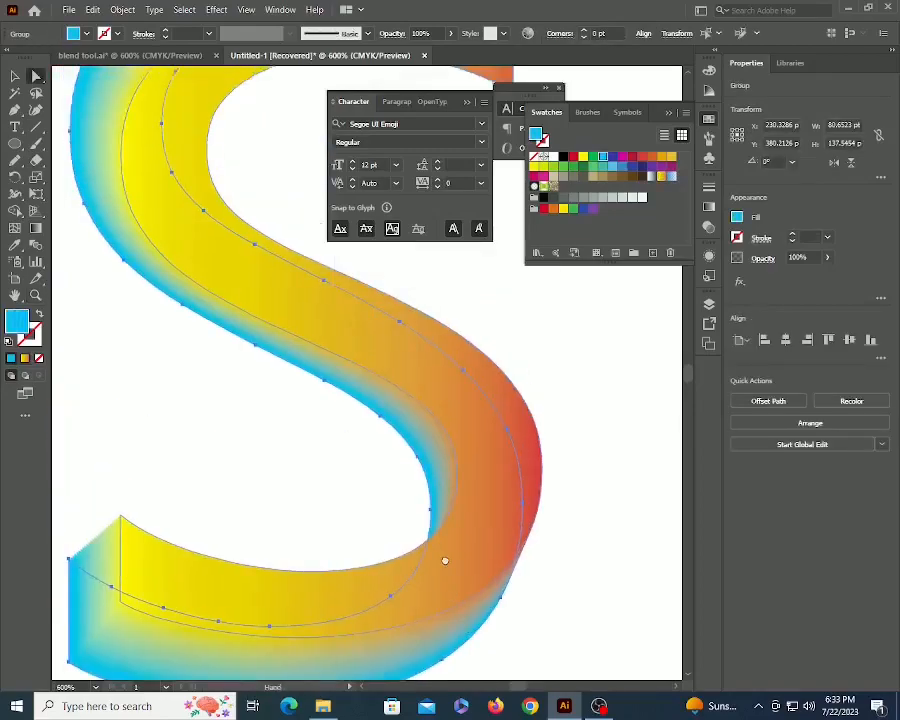
mouse_move(510, 436)
mouse_down()
mouse_move(472, 432)
mouse_move(500, 430)
mouse_up()
Select the inner gradient S, shift it slightly left within the blend, and deselect it.
click(523, 424)
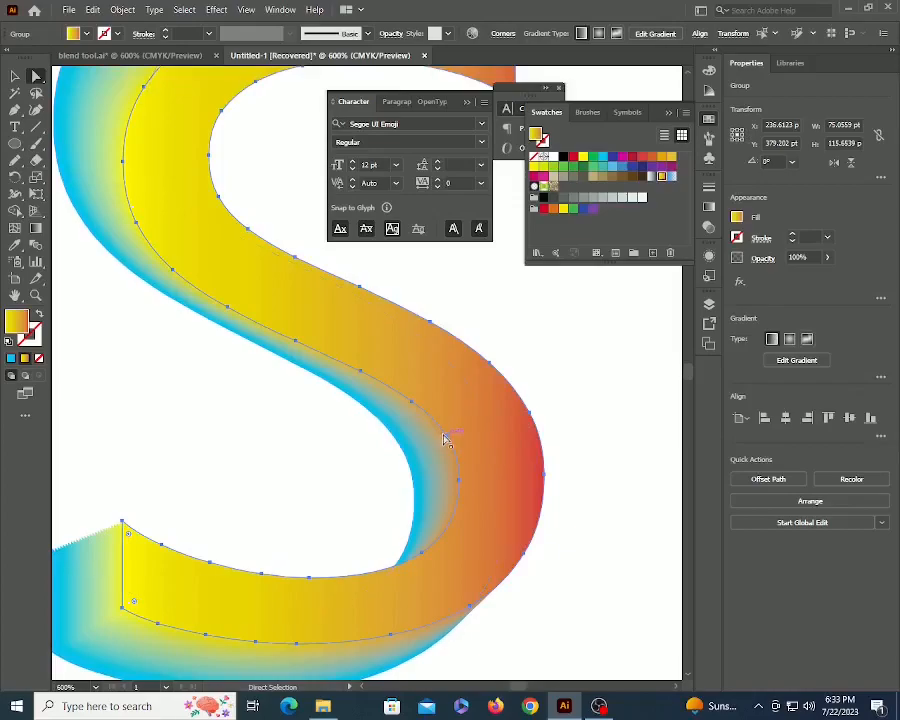
mouse_move(448, 440)
mouse_down()
mouse_move(398, 448)
mouse_move(435, 450)
mouse_up()
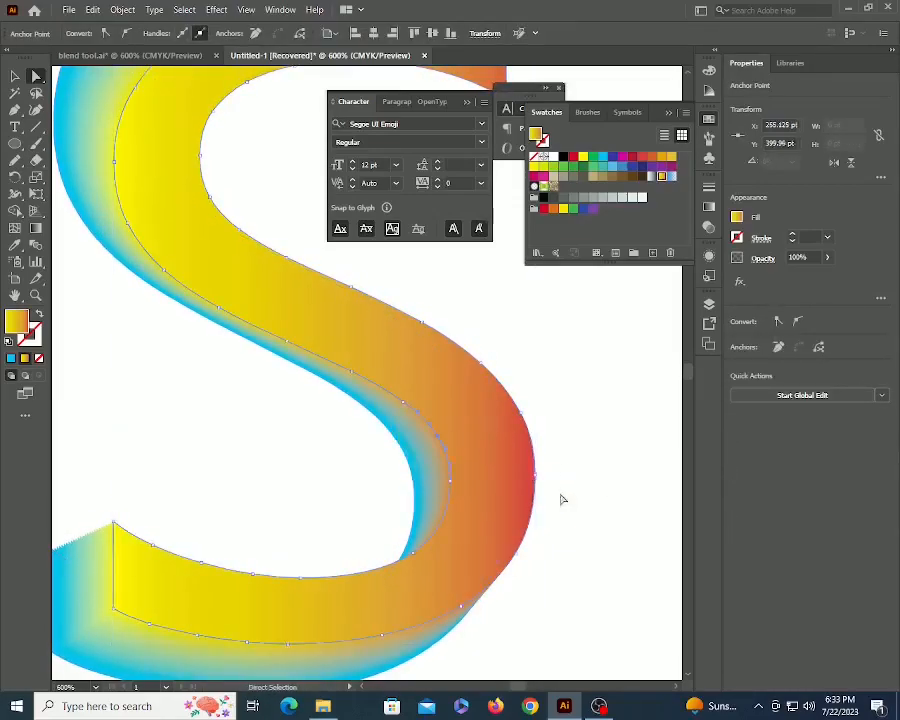
key(v)
click(585, 431)
Fill the outer S with the yellow-to-red linear gradient and reverse the gradient's direction.
key(z)
alt+click(427, 372)
alt+click(427, 372)
alt+click(427, 372)
drag(189, 377, 236, 481)
key(v)
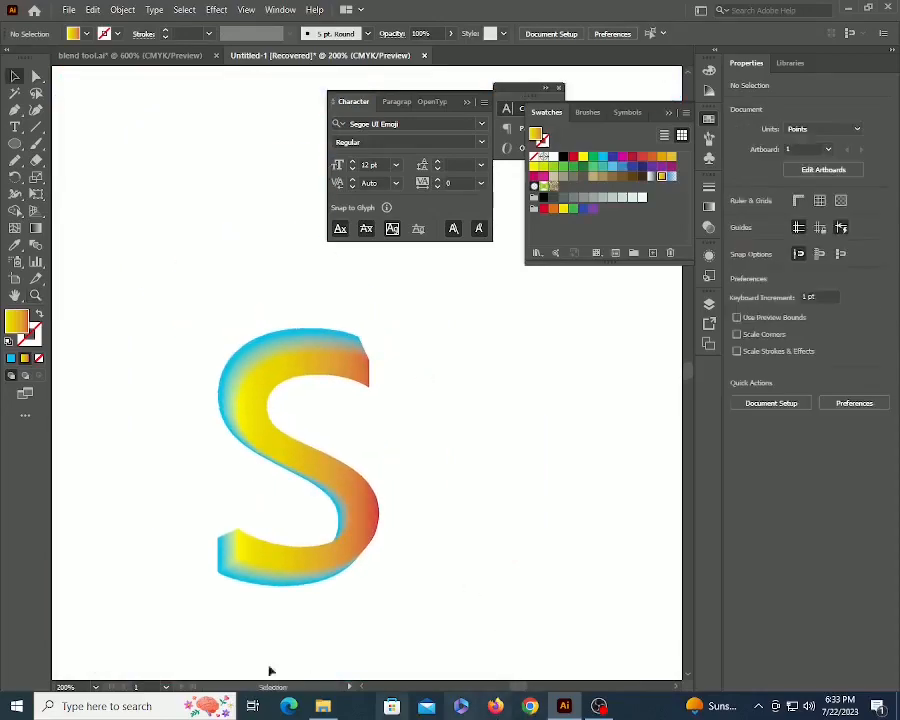
key(a)
click(282, 332)
click(709, 207)
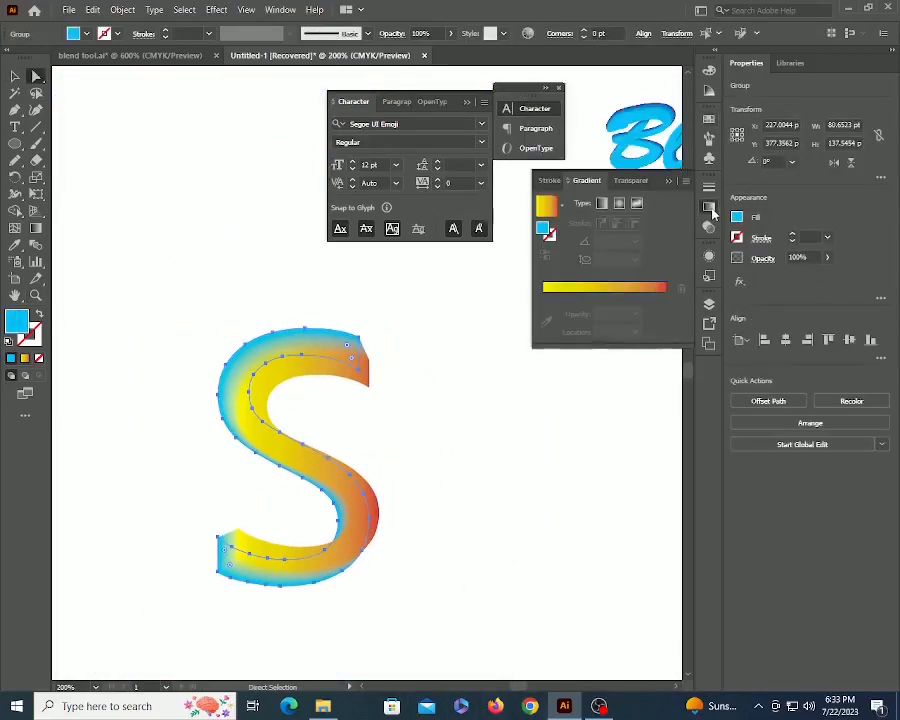
click(585, 289)
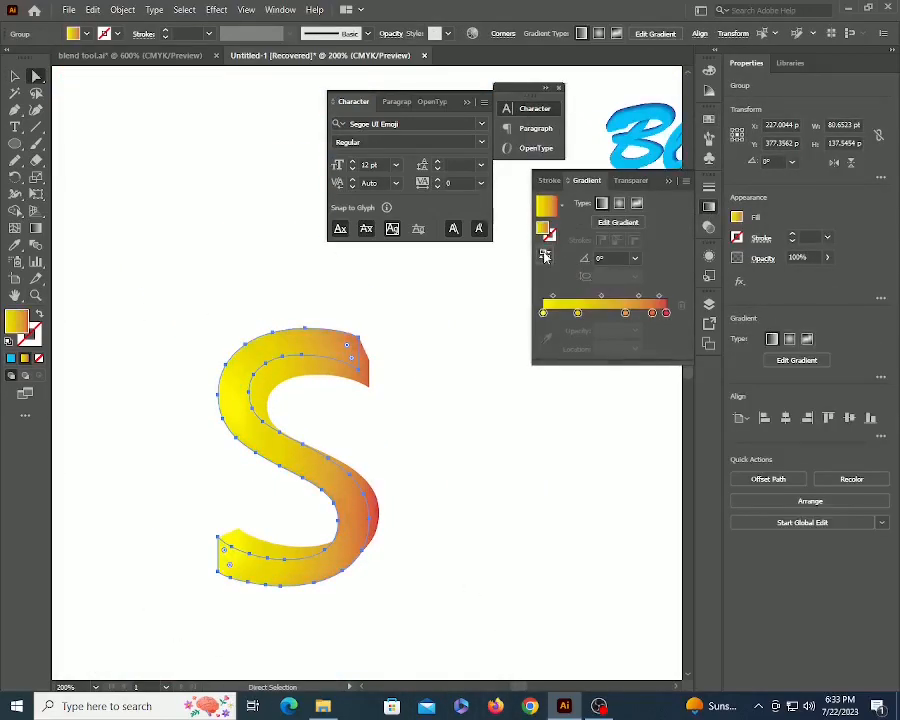
click(545, 256)
Duplicate the outer S gradient's orange stop at location 86.0963% and select the whole S blend.
drag(558, 314, 656, 323)
key(v)
click(450, 399)
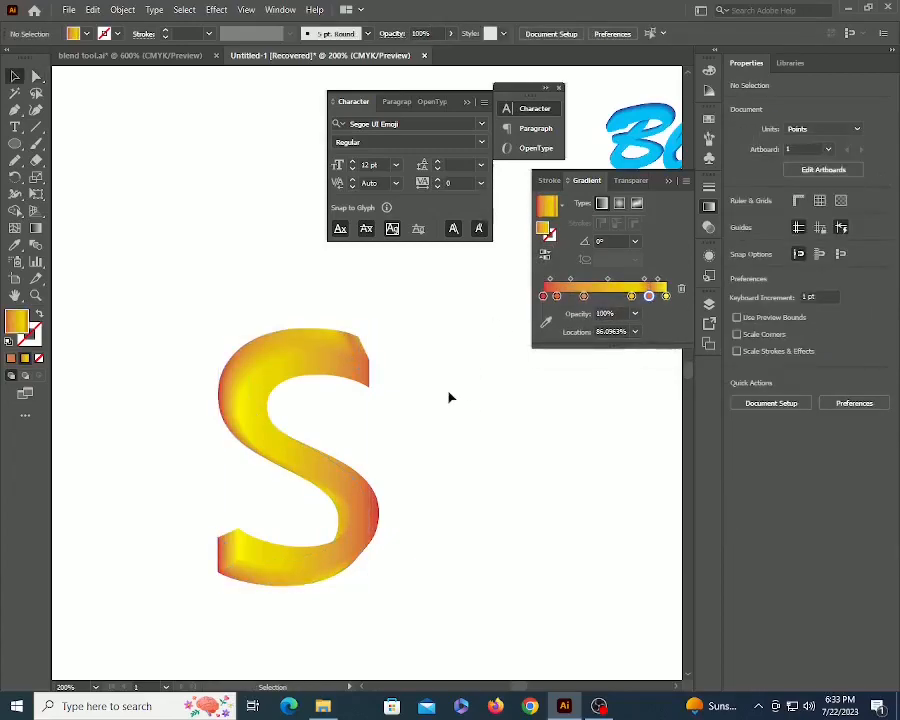
click(350, 510)
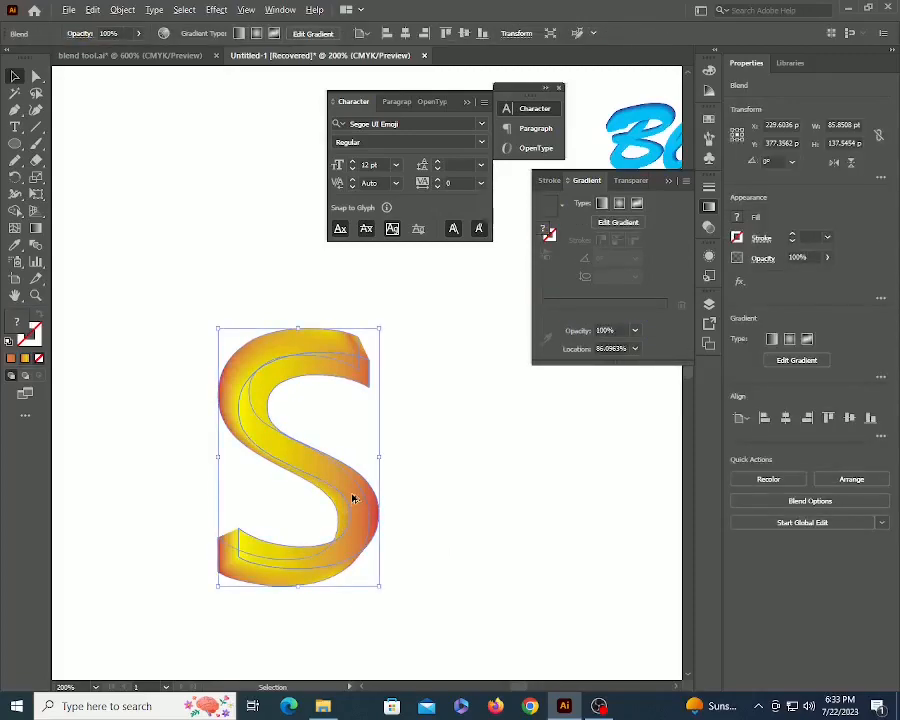